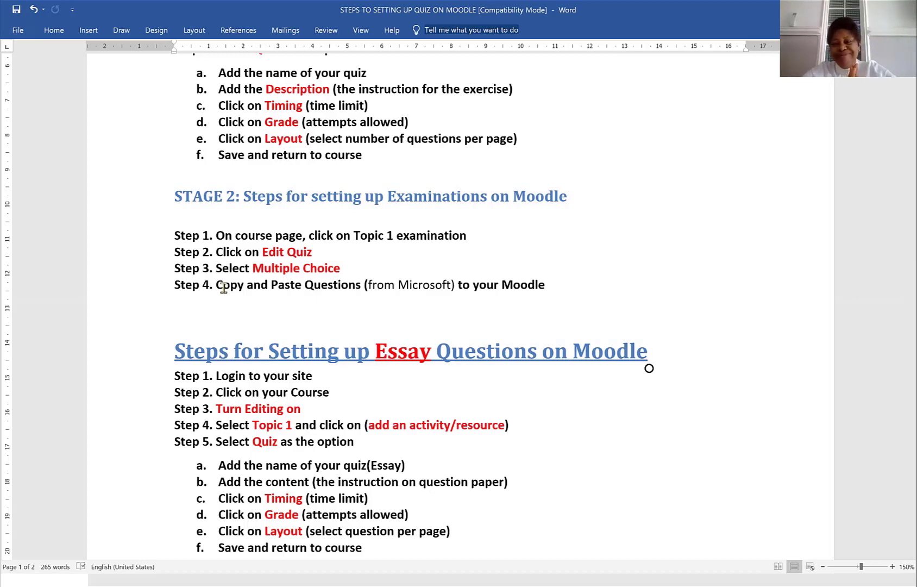
- Open the Example - Course course from the dashboard and turn editing on
{"action": "scroll", "coordinate": [223, 288], "scroll_direction": "up", "scroll_amount": 3}
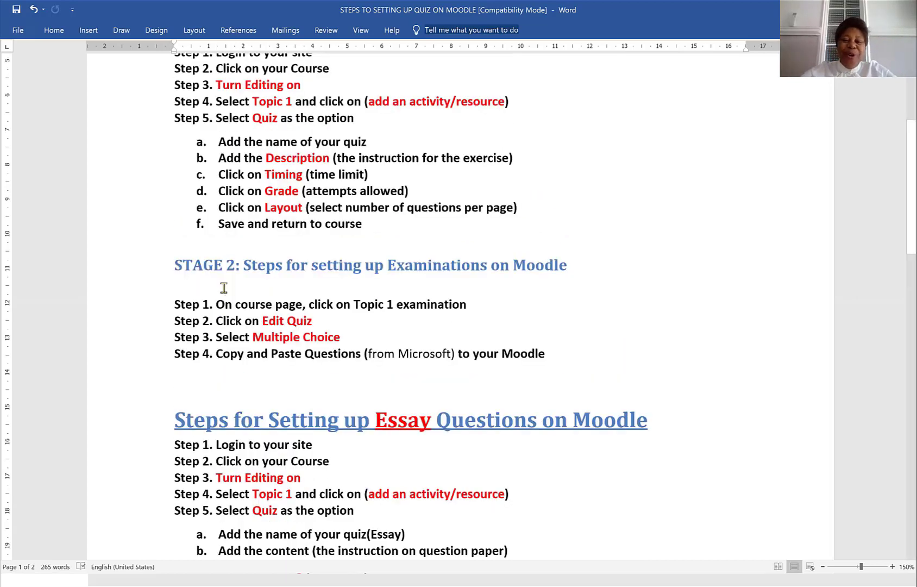
{"action": "scroll", "coordinate": [224, 288], "scroll_direction": "up", "scroll_amount": 4}
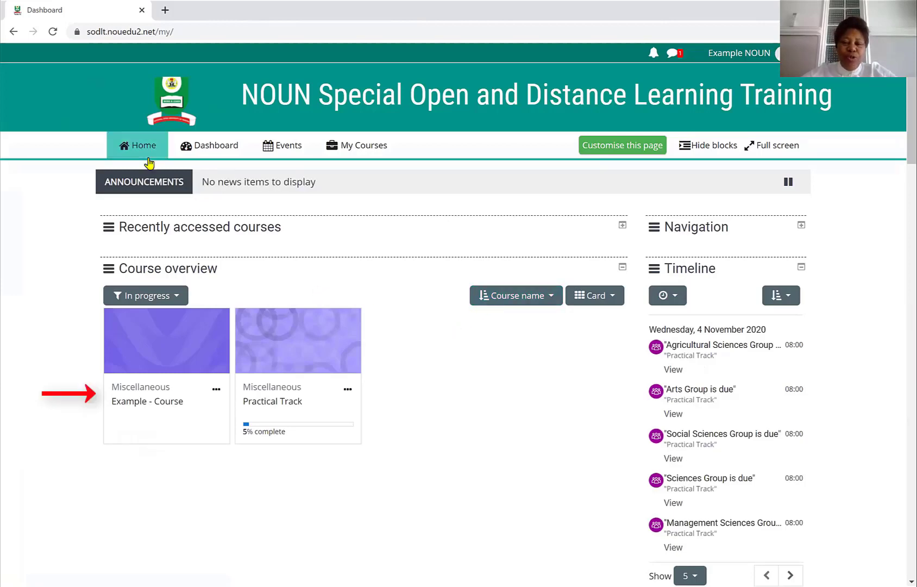
{"action": "scroll", "coordinate": [147, 164], "scroll_direction": "down", "scroll_amount": 2}
{"action": "left_click", "coordinate": [189, 322]}
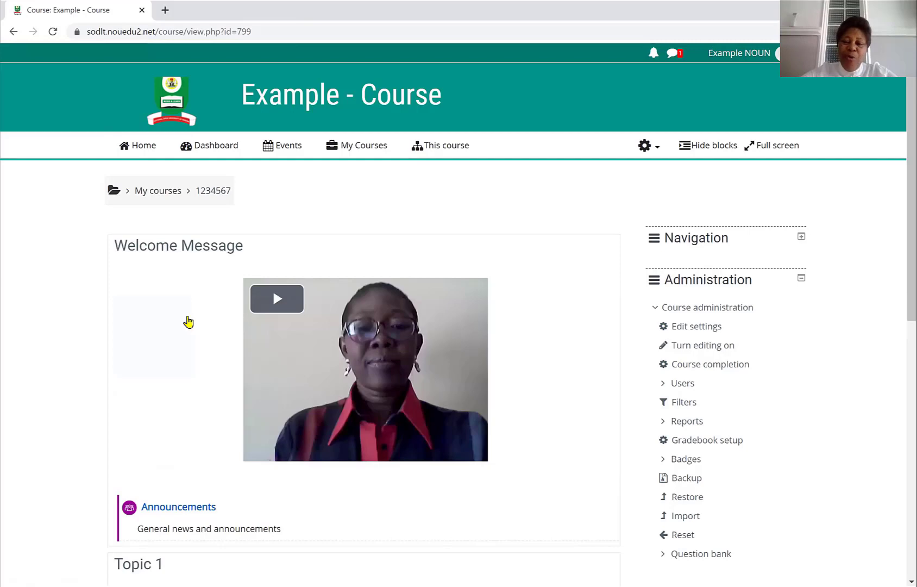
{"action": "scroll", "coordinate": [189, 321], "scroll_direction": "down", "scroll_amount": 1}
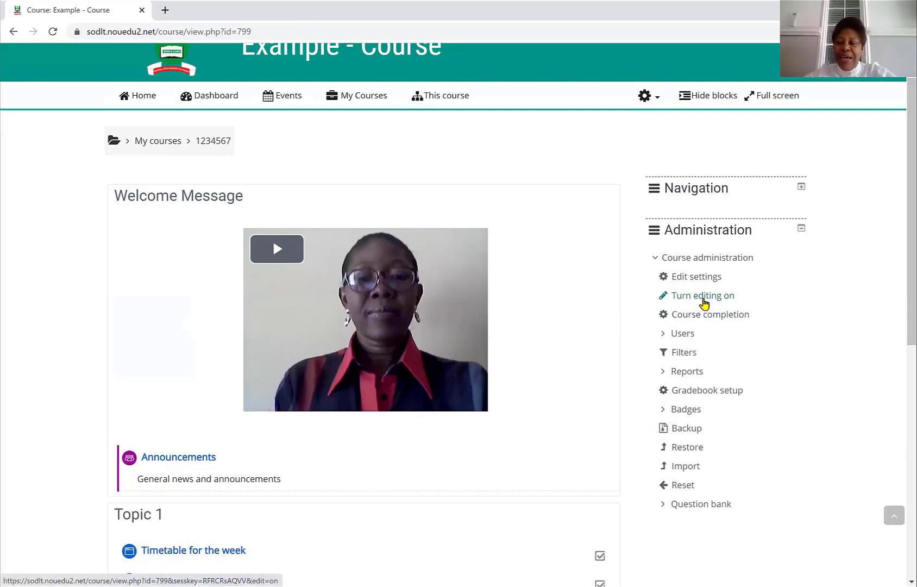
{"action": "left_click", "coordinate": [704, 301]}
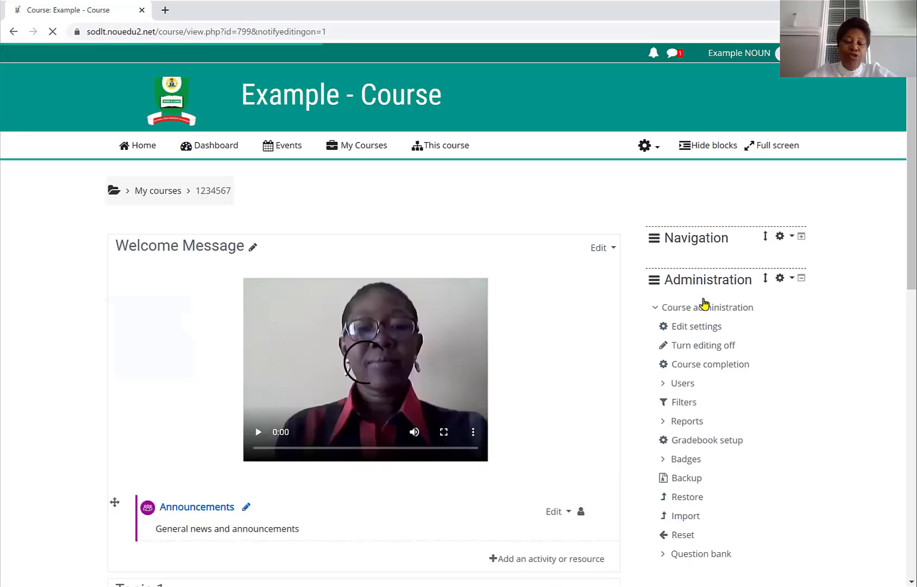
- Rename the Topic 3 section to End of Course Examination
{"action": "scroll", "coordinate": [704, 305], "scroll_direction": "down", "scroll_amount": 12}
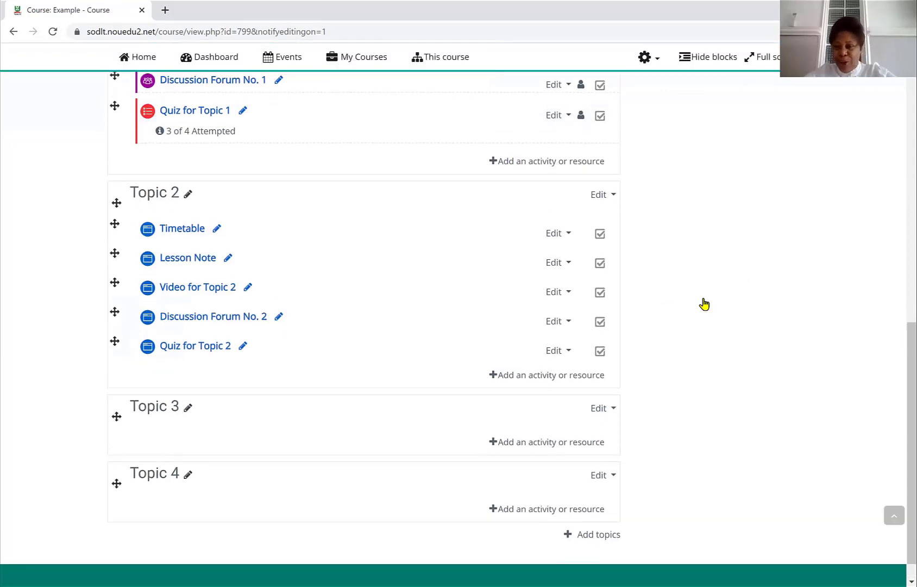
{"action": "scroll", "coordinate": [705, 305], "scroll_direction": "up", "scroll_amount": 5}
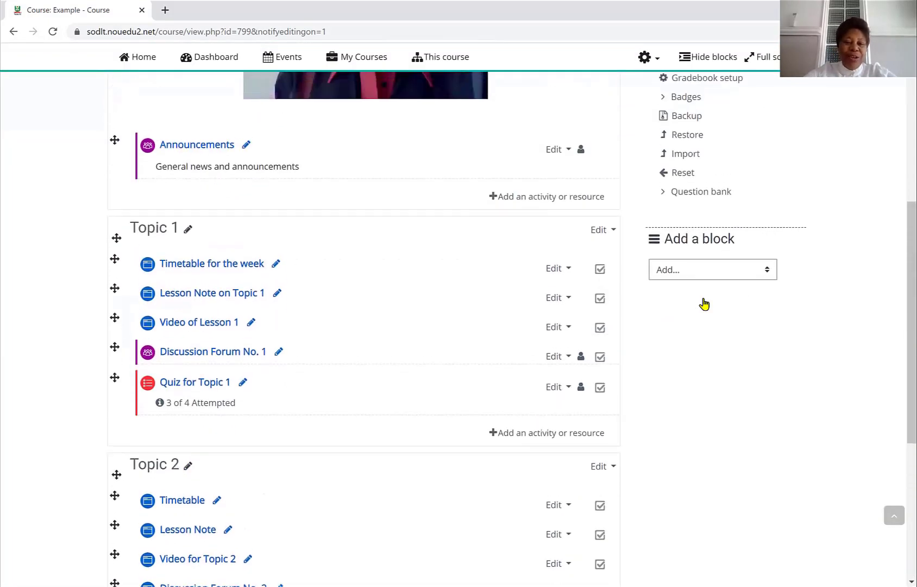
{"action": "scroll", "coordinate": [705, 304], "scroll_direction": "down", "scroll_amount": 5}
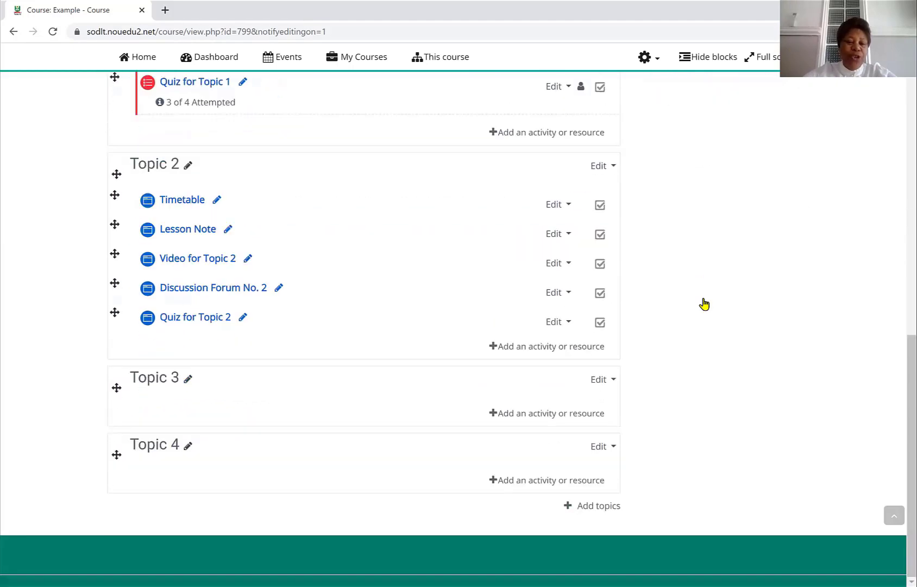
{"action": "left_click", "coordinate": [188, 381]}
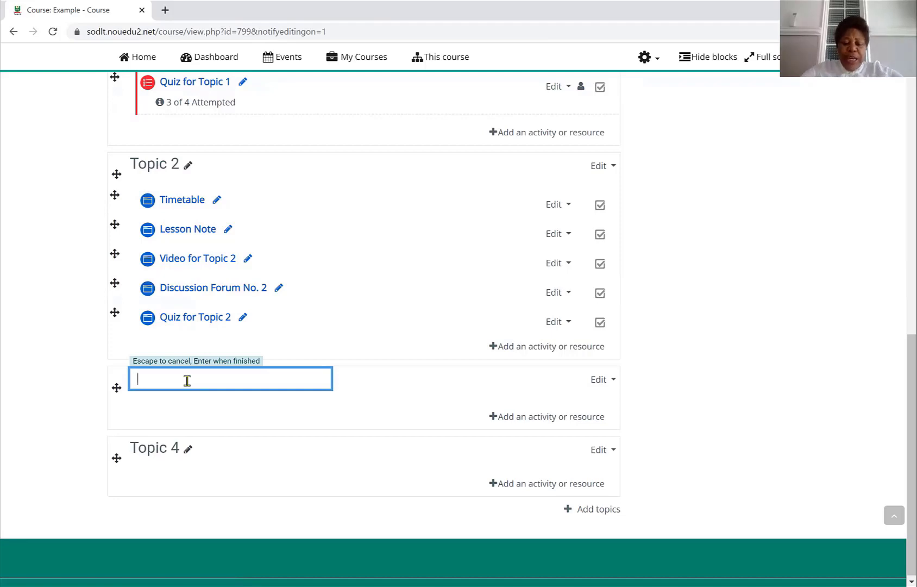
{"action": "type", "text": "E"}
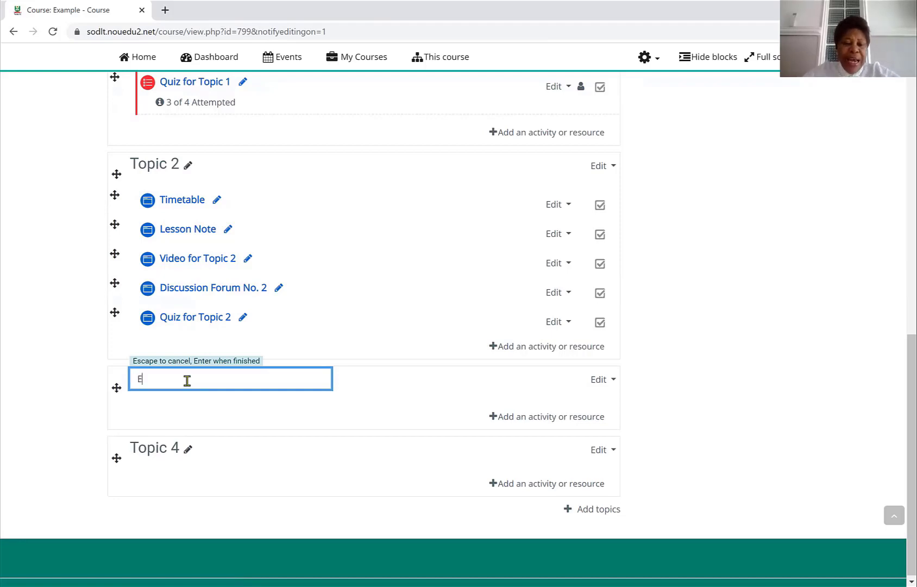
{"action": "type", "text": "nd of"}
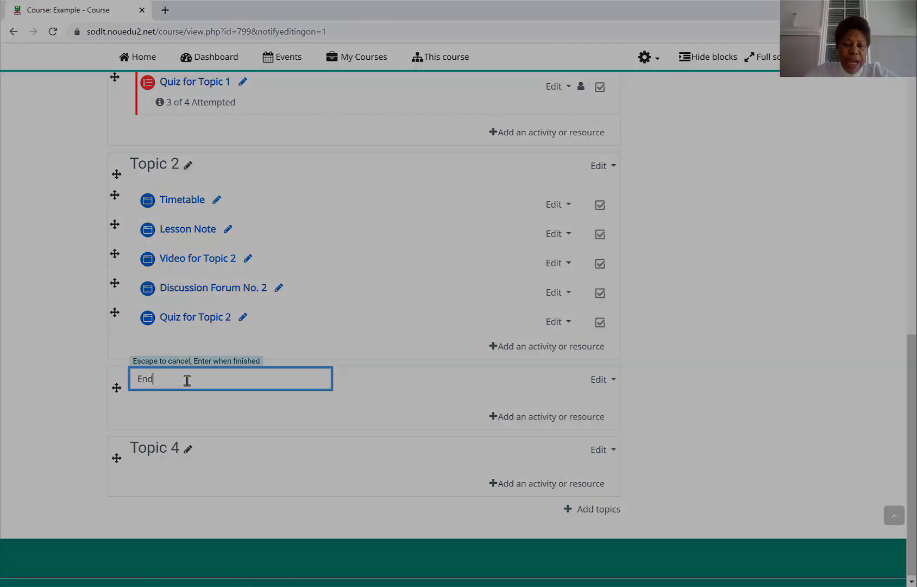
{"action": "key", "text": "Return"}
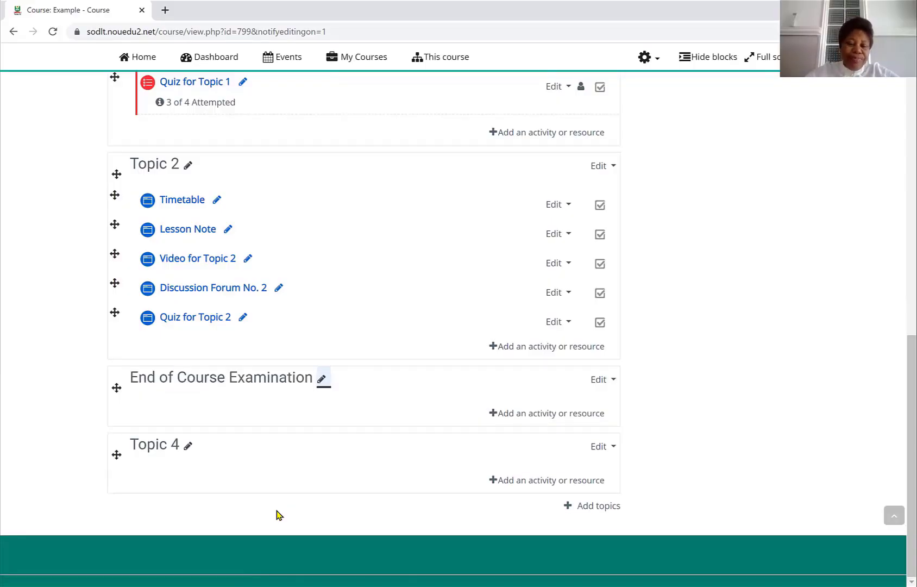
- Add a new Quiz to the End of Course Examination section and name it Examination (Multiple Choice)
{"action": "left_click", "coordinate": [549, 420]}
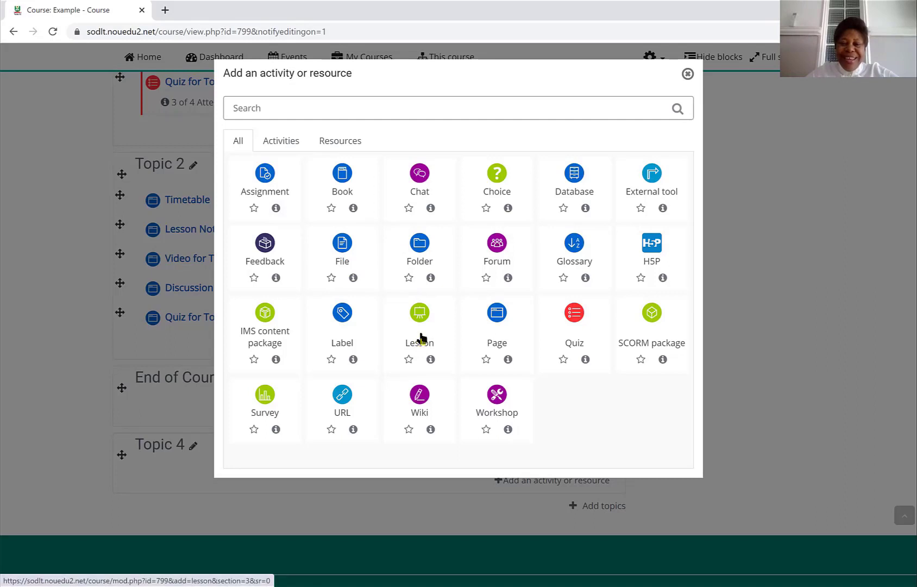
{"action": "left_click", "coordinate": [570, 320]}
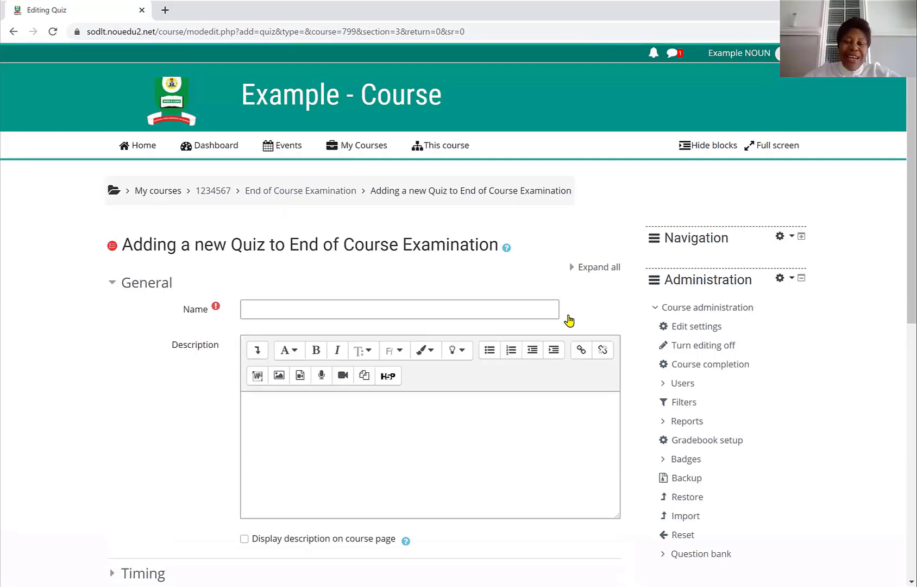
{"action": "left_click", "coordinate": [256, 309]}
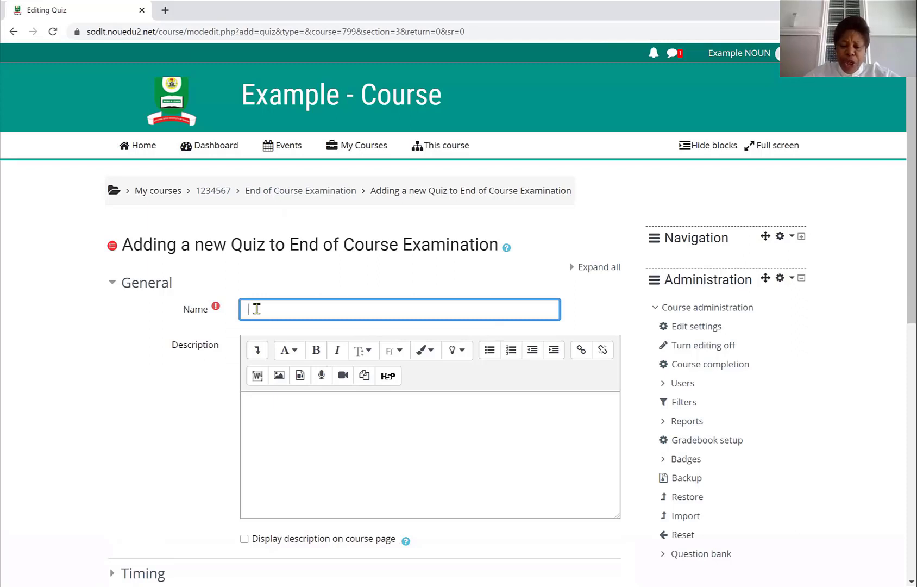
{"action": "type", "text": "E"}
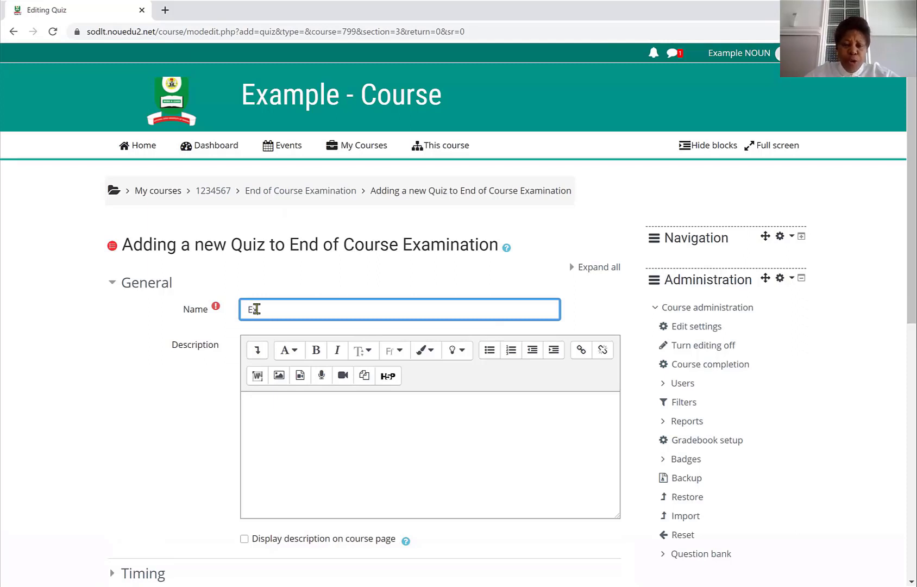
{"action": "type", "text": "xamination"}
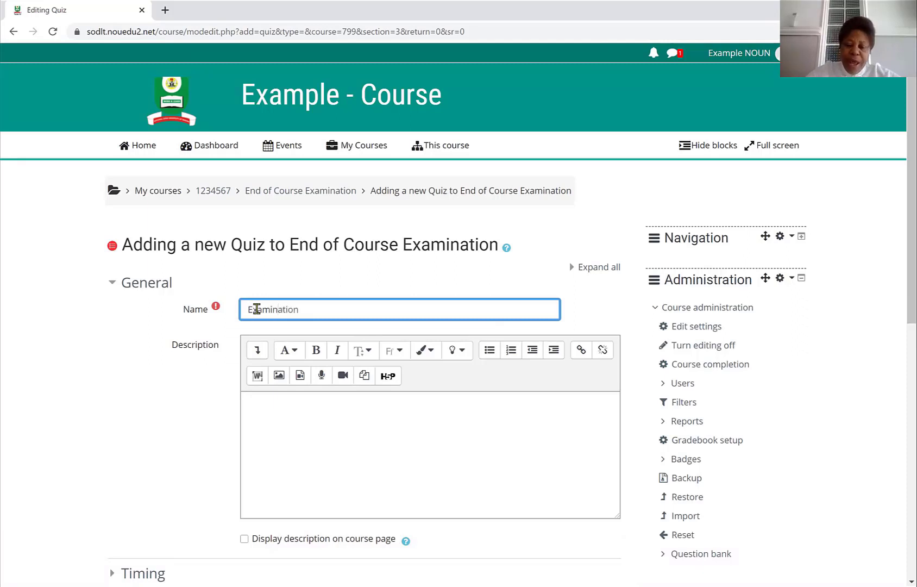
{"action": "type", "text": " ()"}
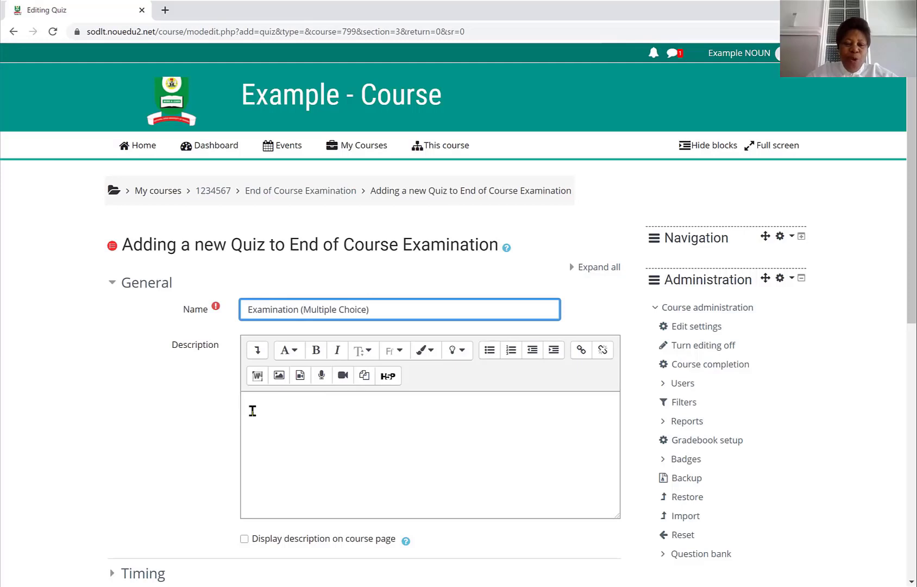
- Copy the instruction sentence from the Word question document into the quiz description and display it on the course page
{"action": "left_click", "coordinate": [252, 410]}
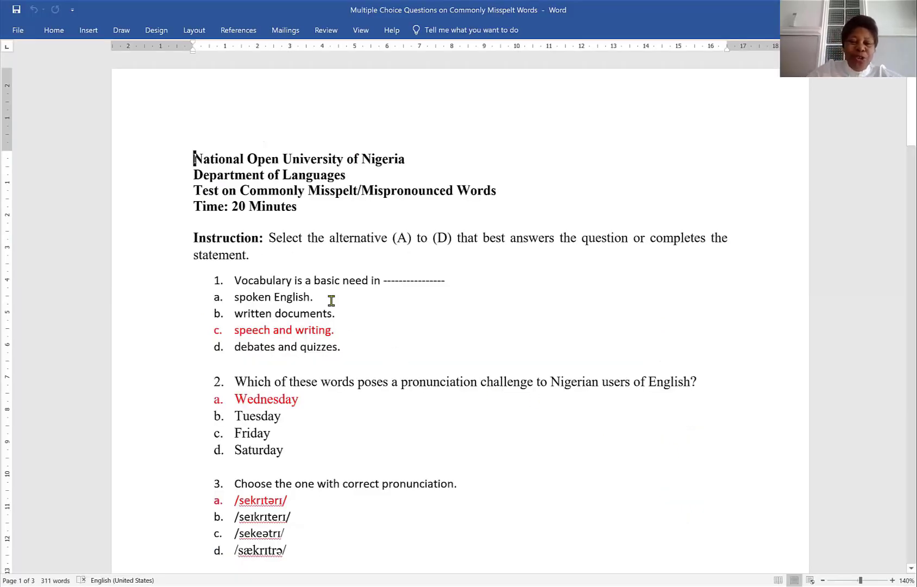
{"action": "left_click", "coordinate": [269, 237]}
{"action": "key", "text": "shift+Right"}
{"action": "key", "text": "shift+Right"}
{"action": "key", "text": "shift+Right"}
{"action": "key", "text": "shift+Right"}
{"action": "key", "text": "shift+Right"}
{"action": "key", "text": "shift+Right"}
{"action": "key", "text": "shift+Right"}
{"action": "key", "text": "shift+Right"}
{"action": "key", "text": "shift+Right"}
{"action": "key", "text": "shift+Right"}
{"action": "key", "text": "shift+Right"}
{"action": "key", "text": "shift+Right"}
{"action": "key", "text": "shift+Right"}
{"action": "key", "text": "shift+Right"}
{"action": "key", "text": "shift+Right"}
{"action": "key", "text": "shift+Right"}
{"action": "key", "text": "shift+Right"}
{"action": "key", "text": "shift+Right"}
{"action": "key", "text": "shift+Right"}
{"action": "key", "text": "shift+Right"}
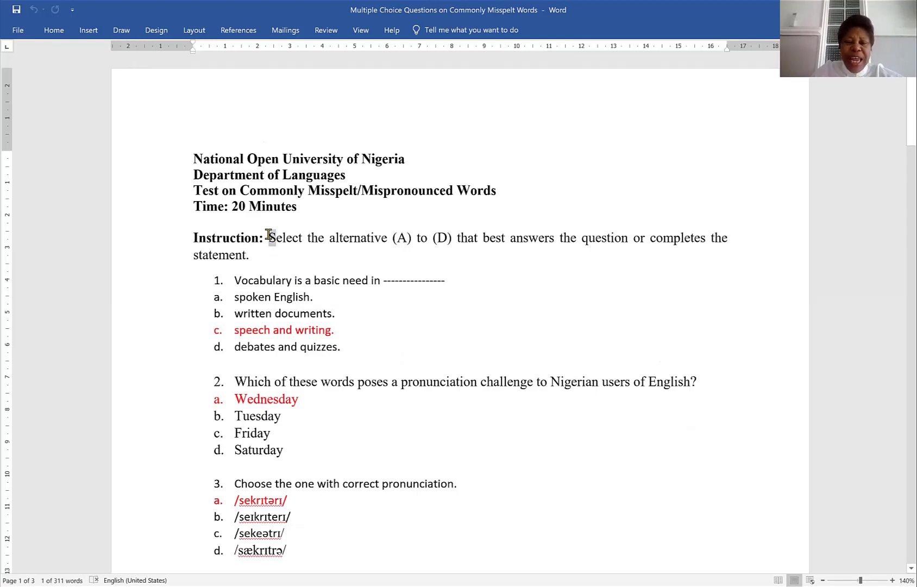
{"action": "key", "text": "shift+Right"}
{"action": "key", "text": "shift+Right"}
{"action": "key", "text": "shift+Right"}
{"action": "key", "text": "shift+Right"}
{"action": "key", "text": "shift+Right"}
{"action": "key", "text": "shift+Right"}
{"action": "key", "text": "shift+Right"}
{"action": "key", "text": "shift+Right"}
{"action": "key", "text": "shift+Right"}
{"action": "key", "text": "shift+Right"}
{"action": "key", "text": "shift+Right"}
{"action": "key", "text": "shift+Right"}
{"action": "key", "text": "shift+Right"}
{"action": "key", "text": "shift+Right"}
{"action": "key", "text": "shift+Right"}
{"action": "key", "text": "shift+Right"}
{"action": "key", "text": "shift+Right"}
{"action": "key", "text": "shift+Right"}
{"action": "key", "text": "shift+Right"}
{"action": "key", "text": "shift+Right"}
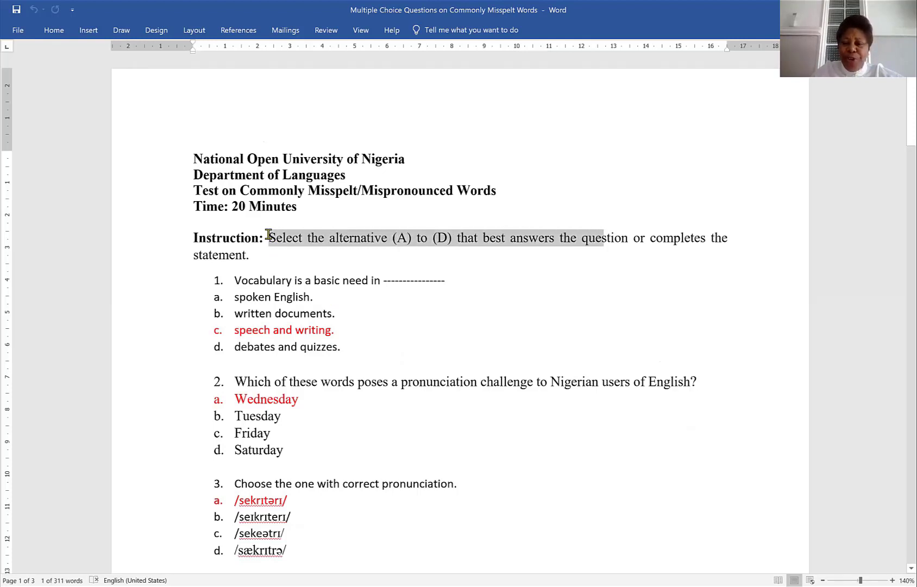
{"action": "key", "text": "shift+Right"}
{"action": "key", "text": "shift+Right"}
{"action": "key", "text": "shift+Right"}
{"action": "key", "text": "shift+Right"}
{"action": "key", "text": "ctrl+c"}
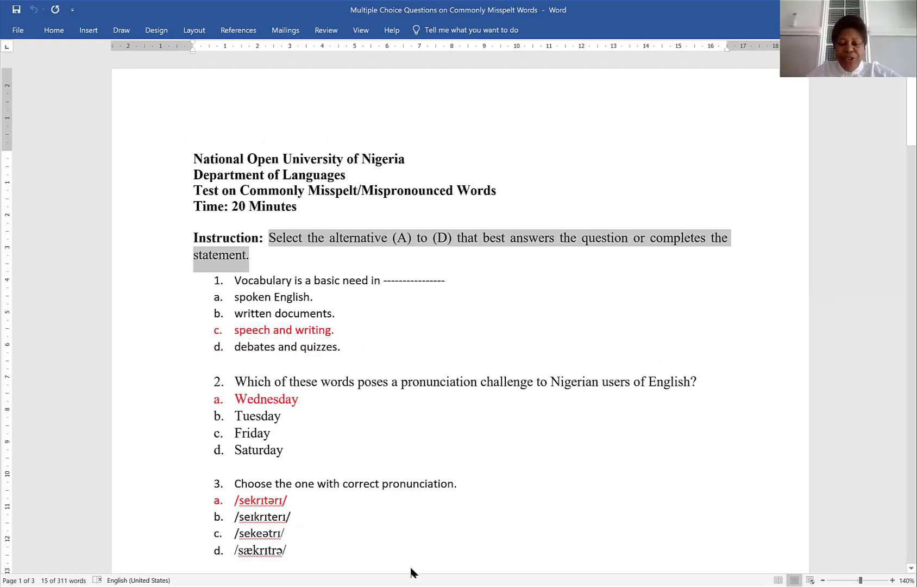
{"action": "key", "text": "alt+Tab"}
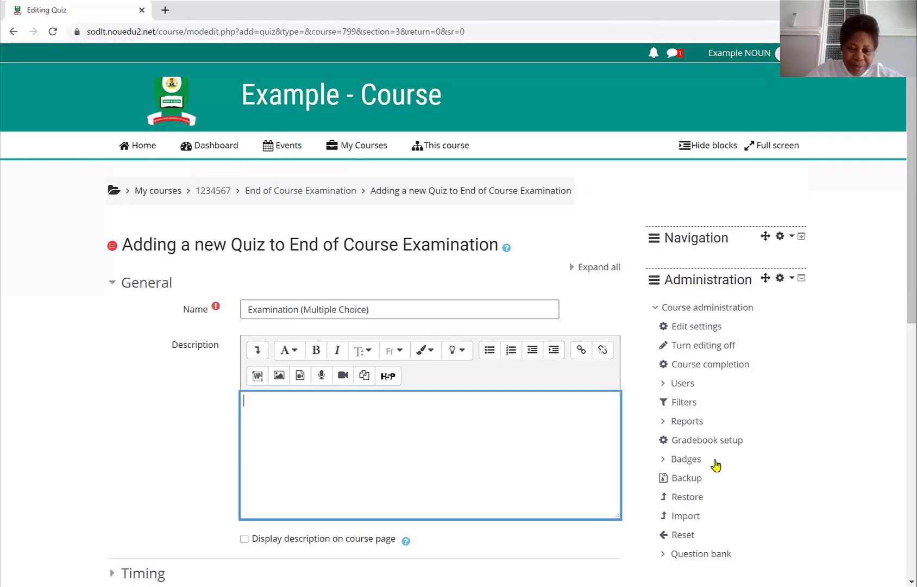
{"action": "key", "text": "ctrl+v"}
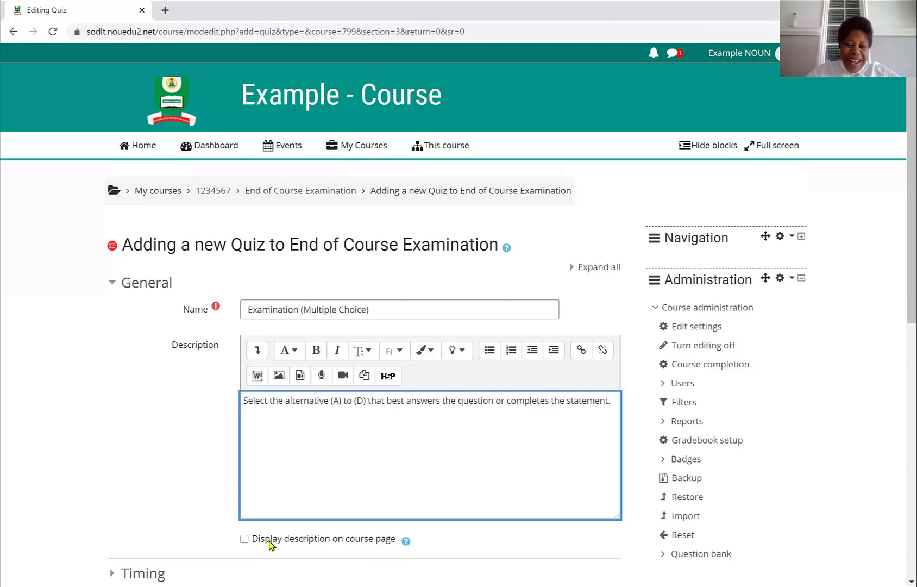
{"action": "left_click", "coordinate": [244, 538]}
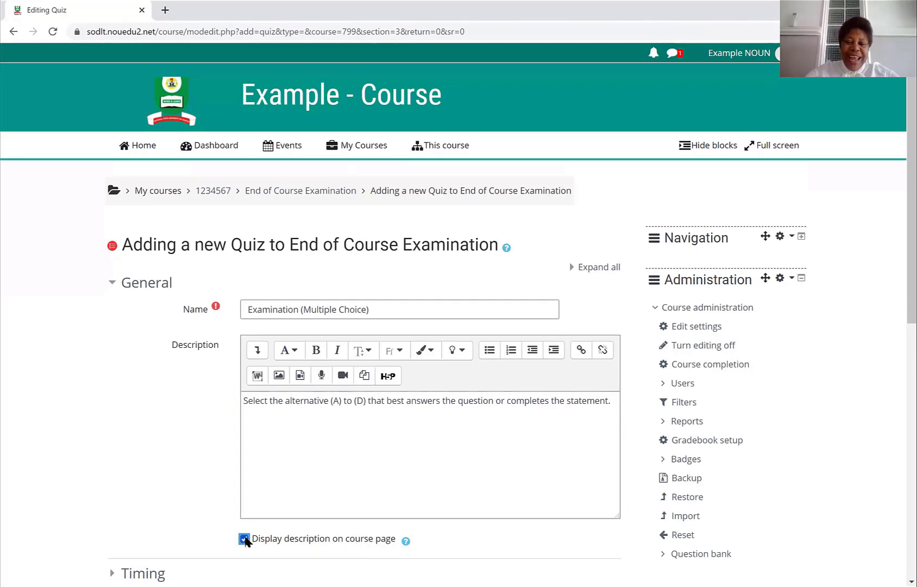
- Expand the Timing settings and enable the quiz opening time
{"action": "scroll", "coordinate": [245, 540], "scroll_direction": "down", "scroll_amount": 3}
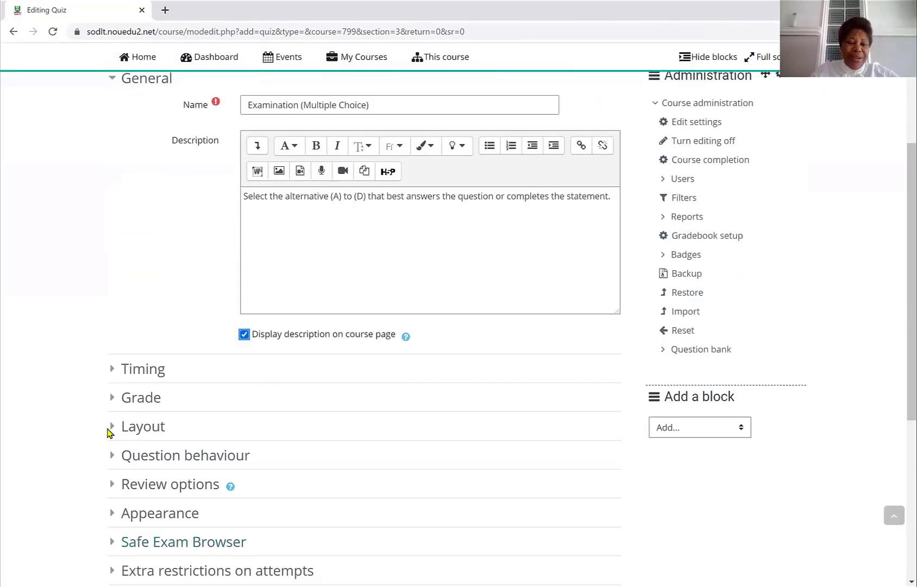
{"action": "left_click", "coordinate": [145, 373]}
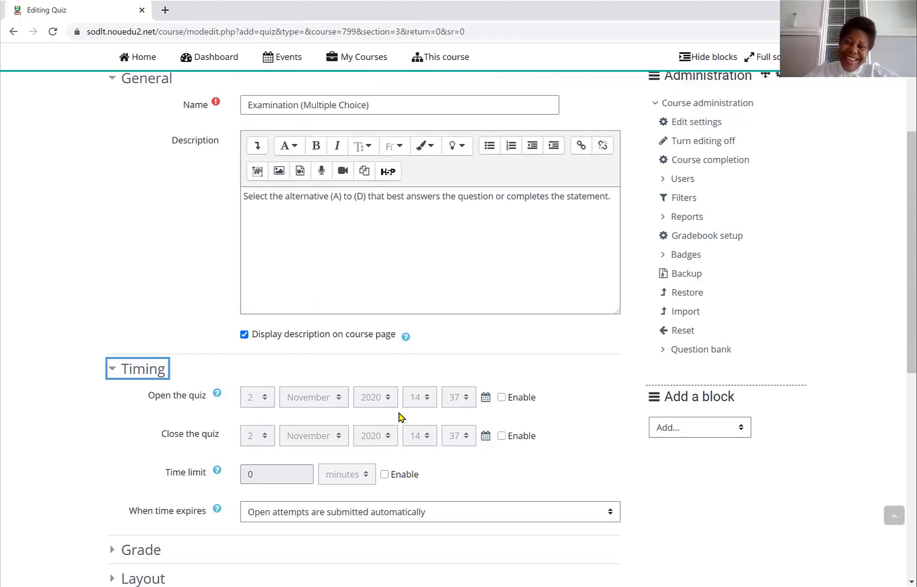
{"action": "left_click", "coordinate": [502, 399]}
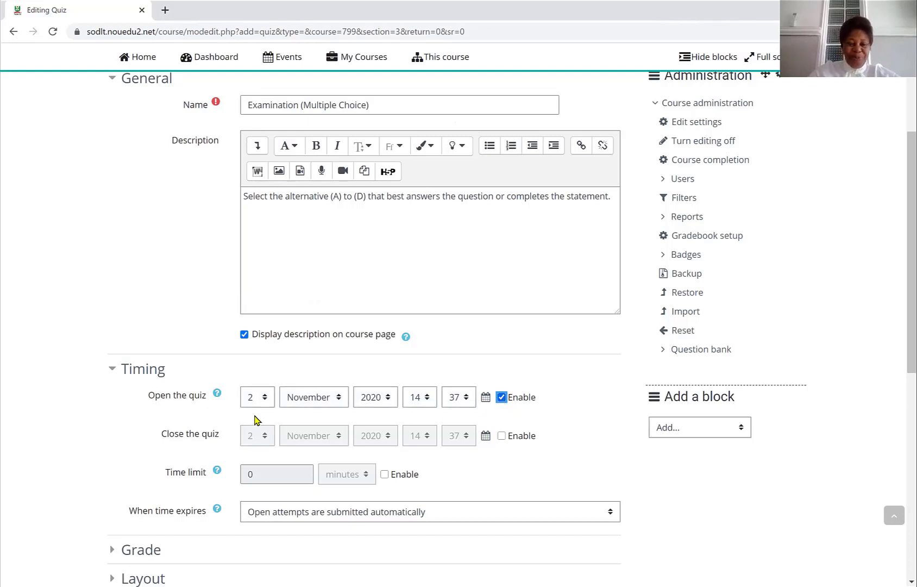
- Set the quiz opening time to 5 November 2020 at 08:00
{"action": "left_click", "coordinate": [265, 397]}
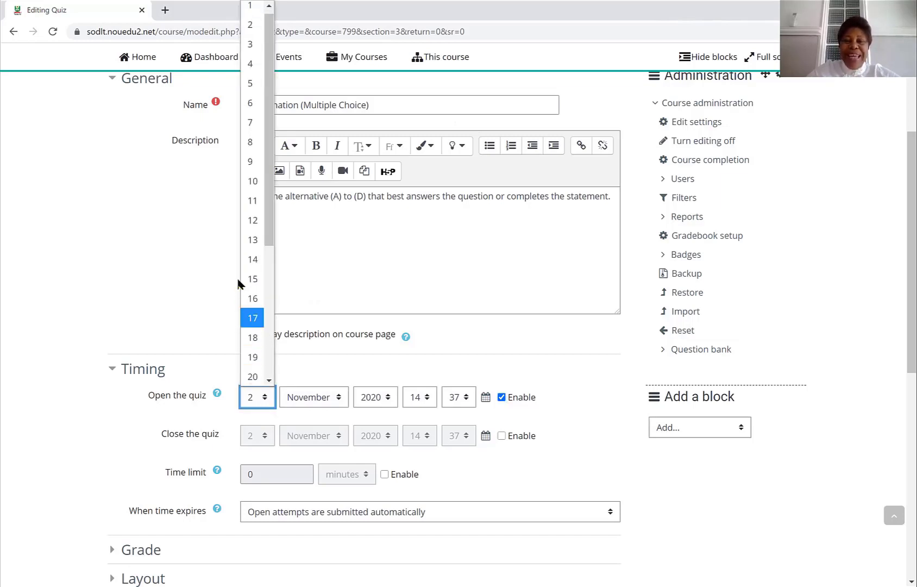
{"action": "left_click", "coordinate": [251, 85]}
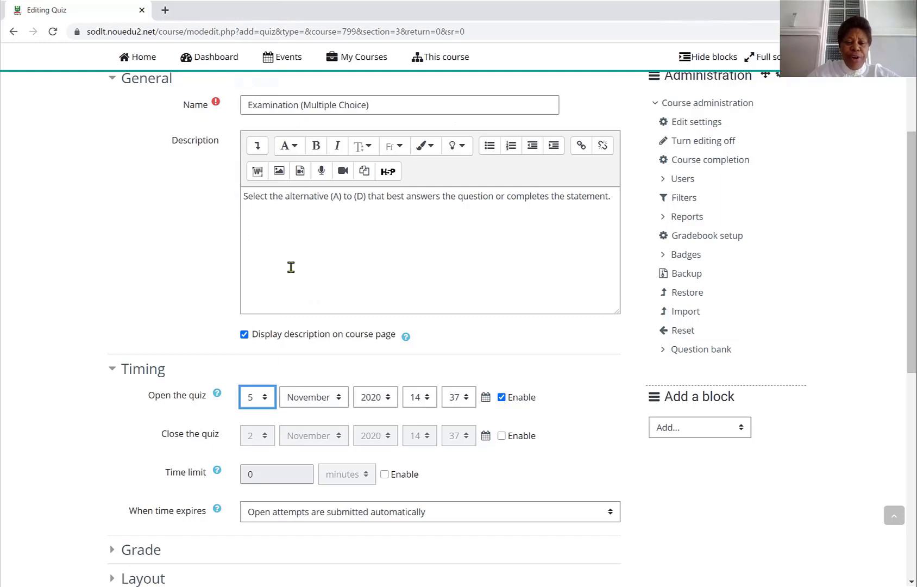
{"action": "left_click", "coordinate": [339, 400]}
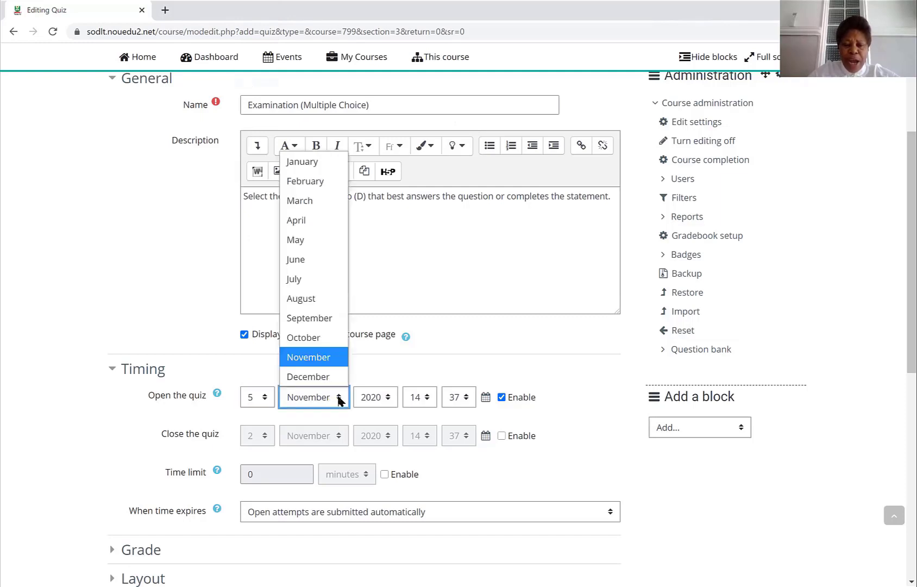
{"action": "left_click", "coordinate": [329, 360]}
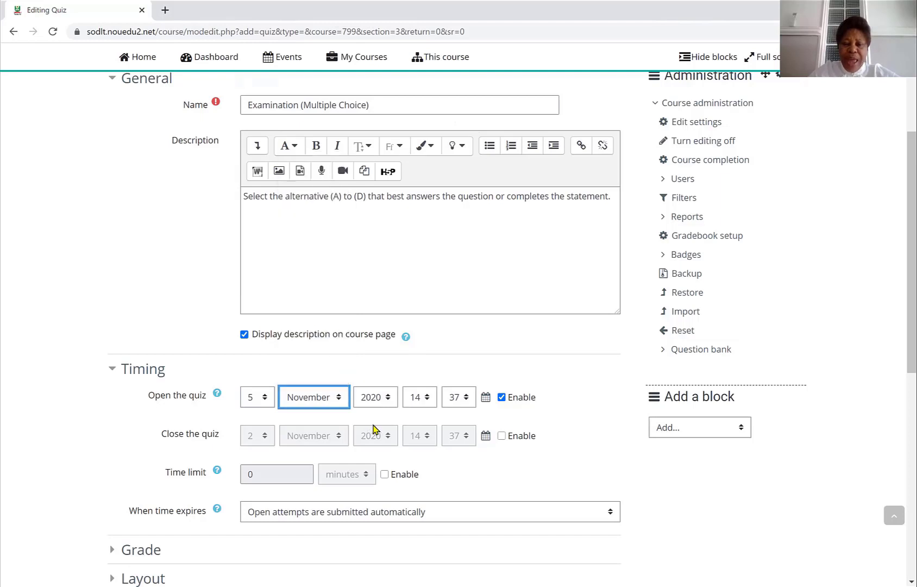
{"action": "left_click", "coordinate": [427, 400]}
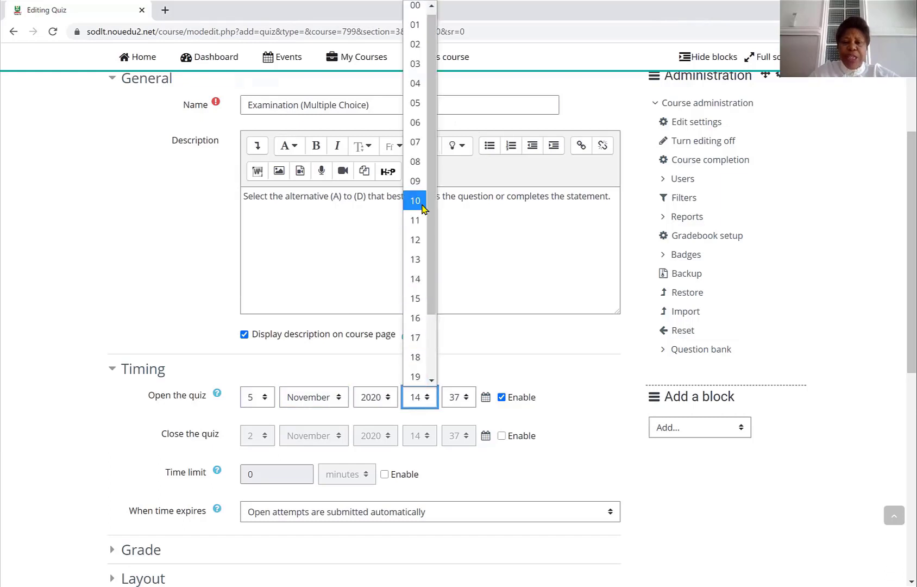
{"action": "left_click", "coordinate": [417, 165]}
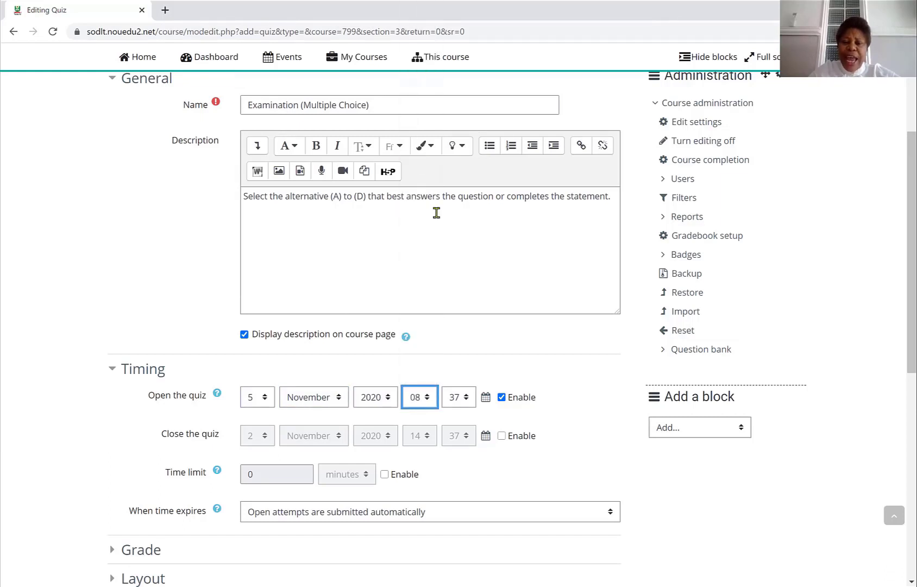
{"action": "left_click", "coordinate": [466, 398]}
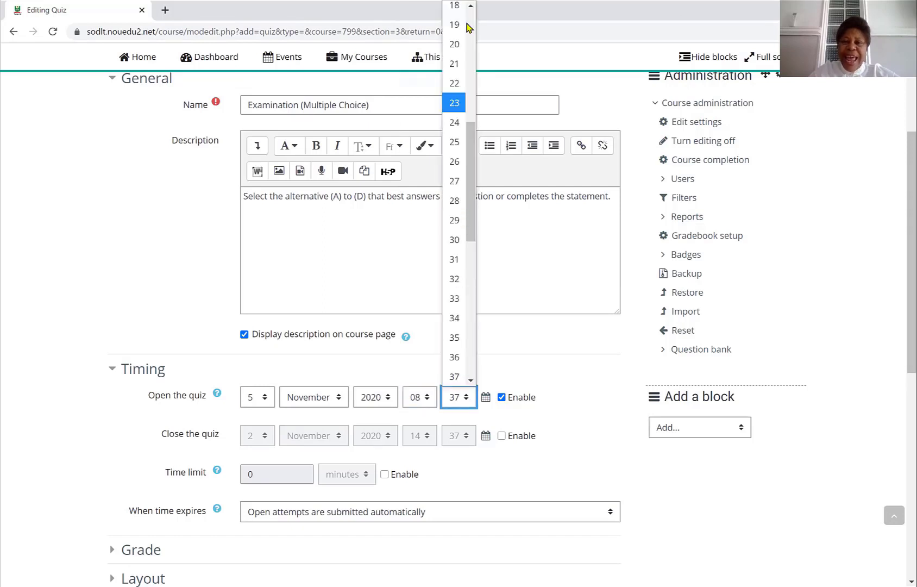
{"action": "scroll", "coordinate": [469, 27], "scroll_direction": "up", "scroll_amount": 3}
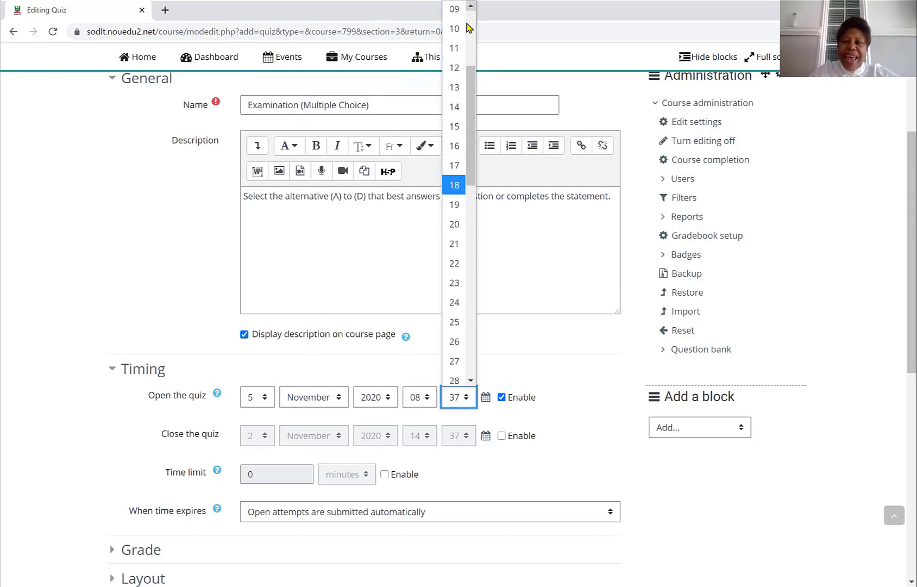
{"action": "scroll", "coordinate": [468, 27], "scroll_direction": "up", "scroll_amount": 3}
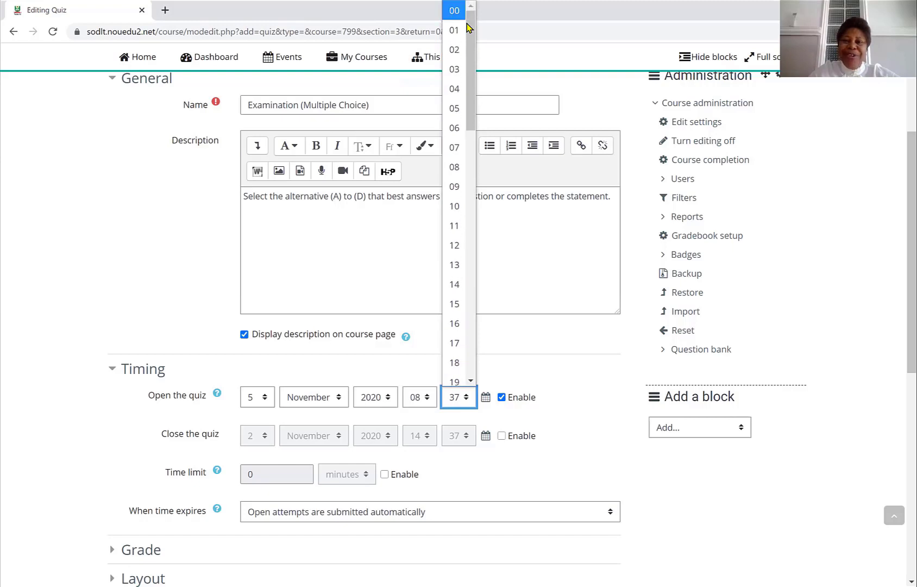
{"action": "key", "text": "Return"}
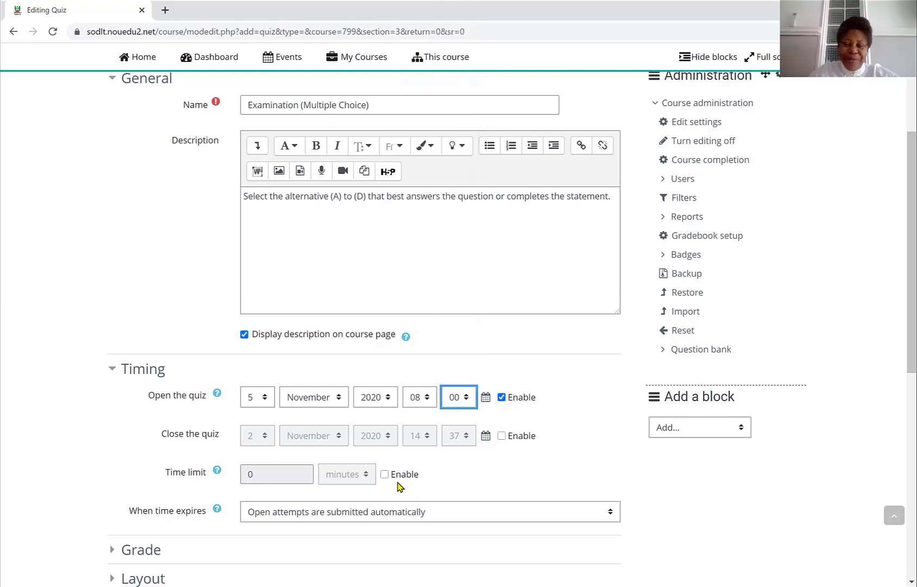
- Enable the quiz closing time and set it to 5 November 2020 at 12:00
{"action": "left_click", "coordinate": [501, 435]}
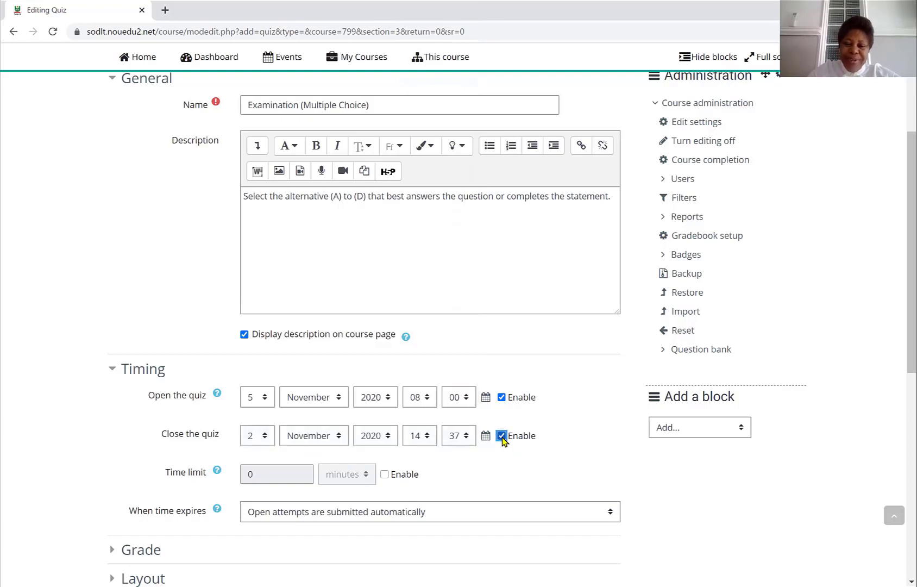
{"action": "left_click", "coordinate": [266, 438]}
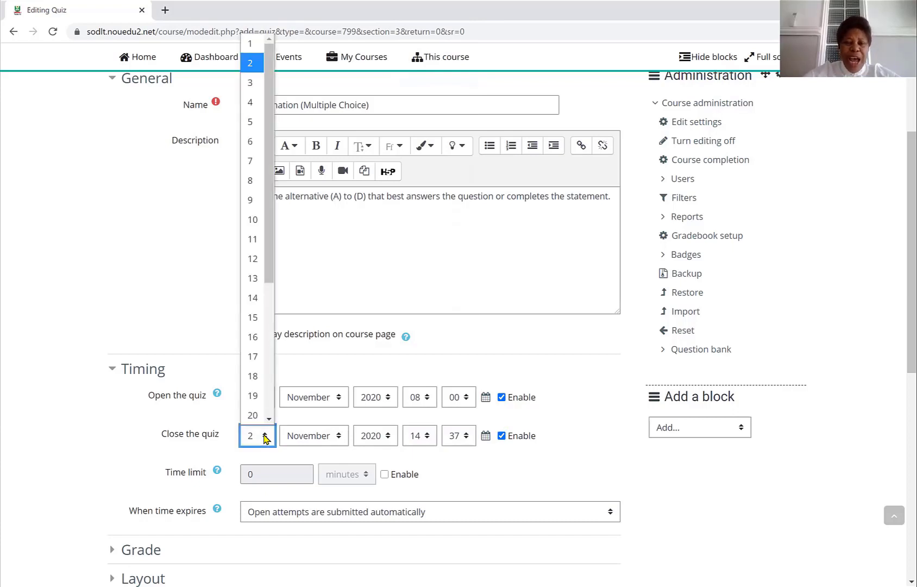
{"action": "scroll", "coordinate": [260, 410], "scroll_direction": "down", "scroll_amount": 1}
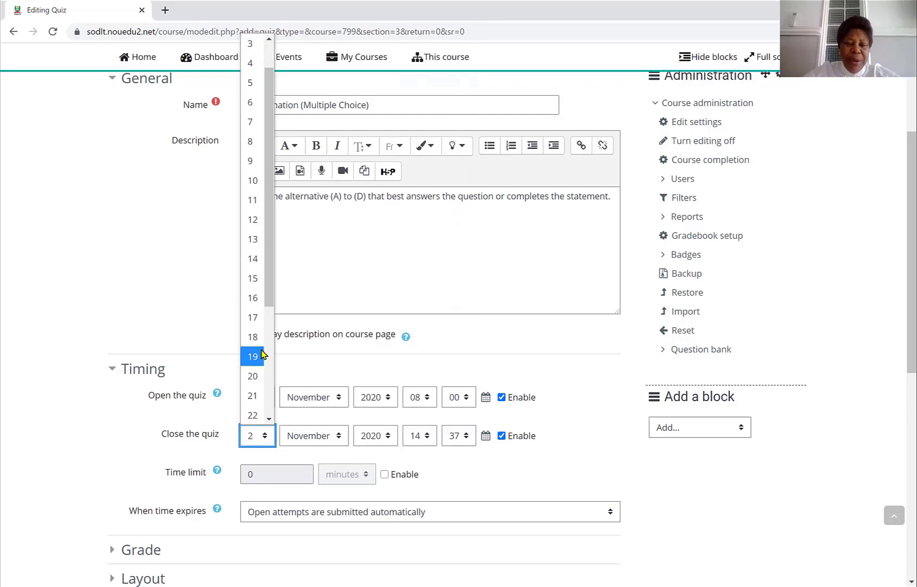
{"action": "left_click", "coordinate": [252, 85]}
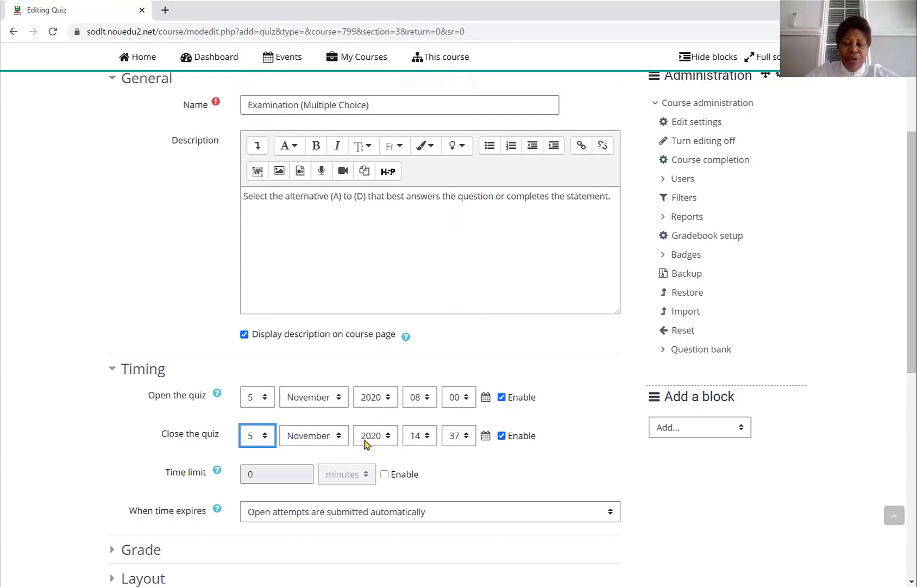
{"action": "left_click", "coordinate": [429, 438]}
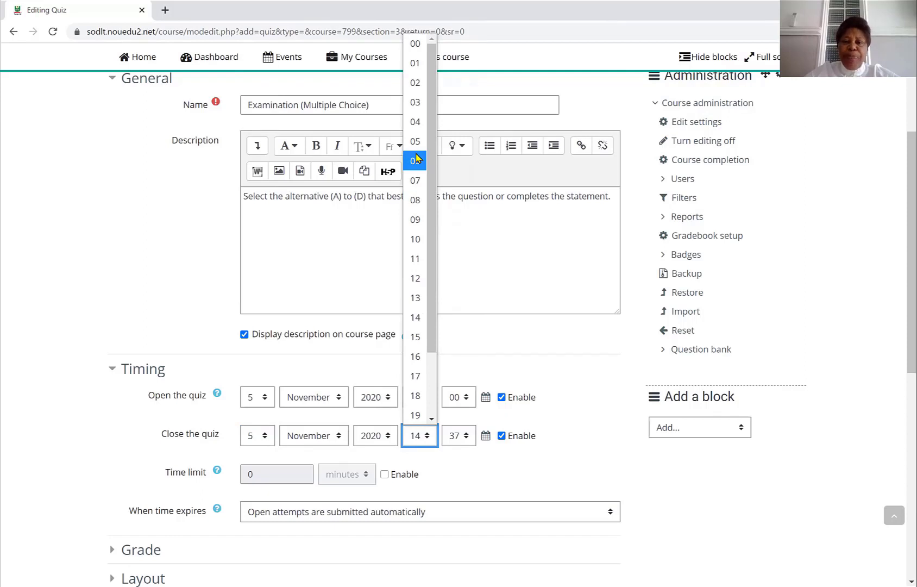
{"action": "left_click", "coordinate": [415, 278]}
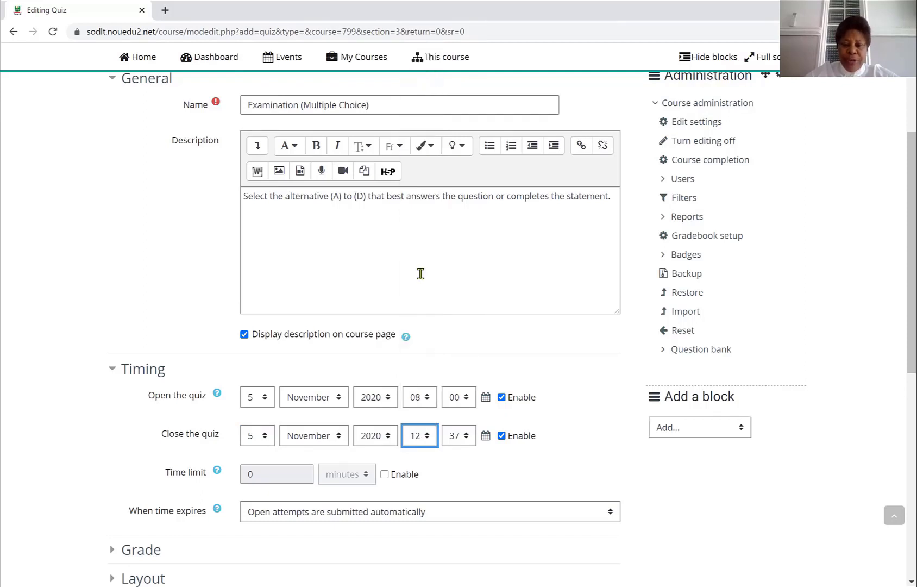
{"action": "left_click", "coordinate": [467, 438]}
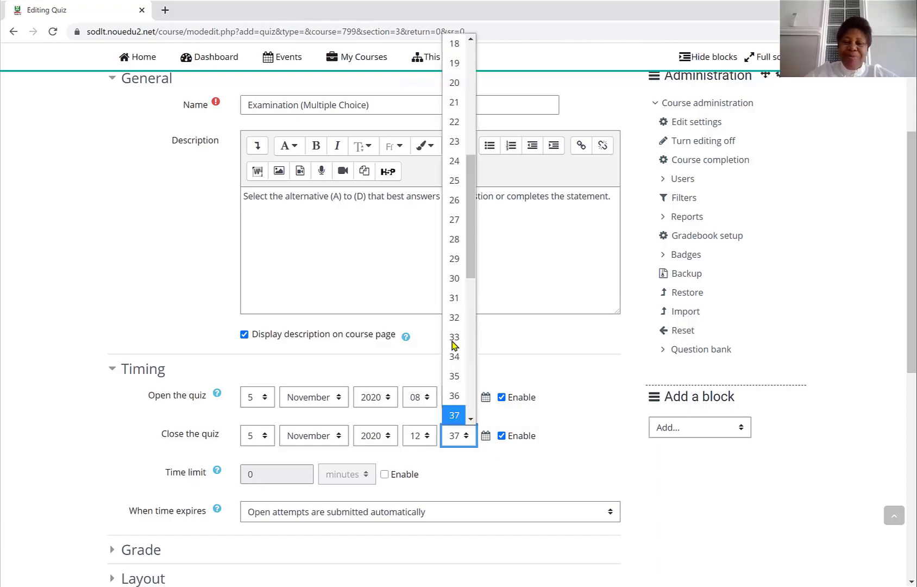
{"action": "left_click", "coordinate": [465, 44]}
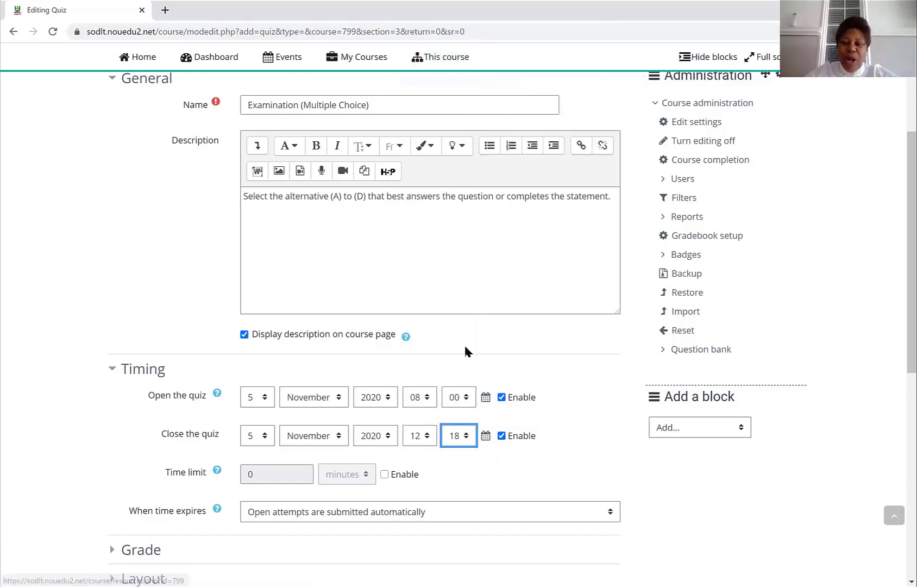
{"action": "left_click", "coordinate": [471, 436]}
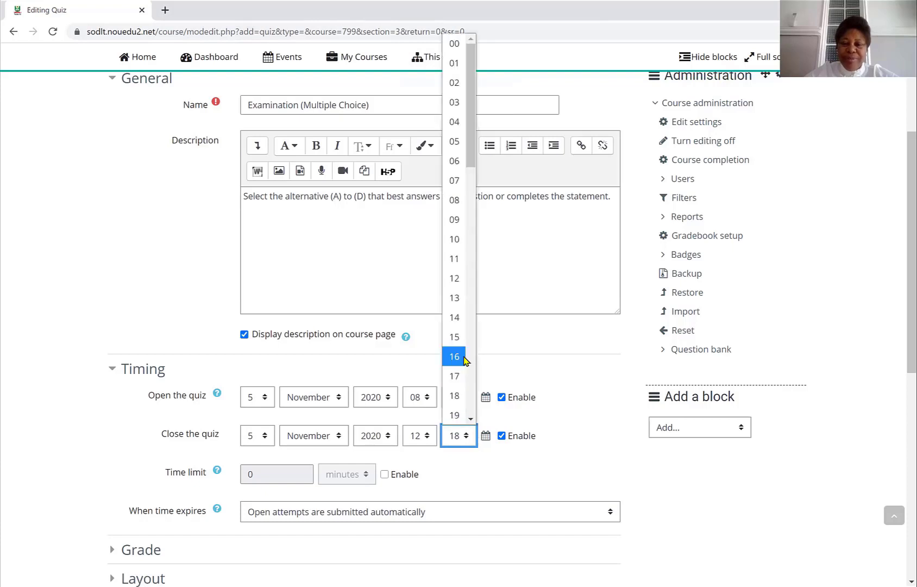
{"action": "left_click", "coordinate": [455, 278]}
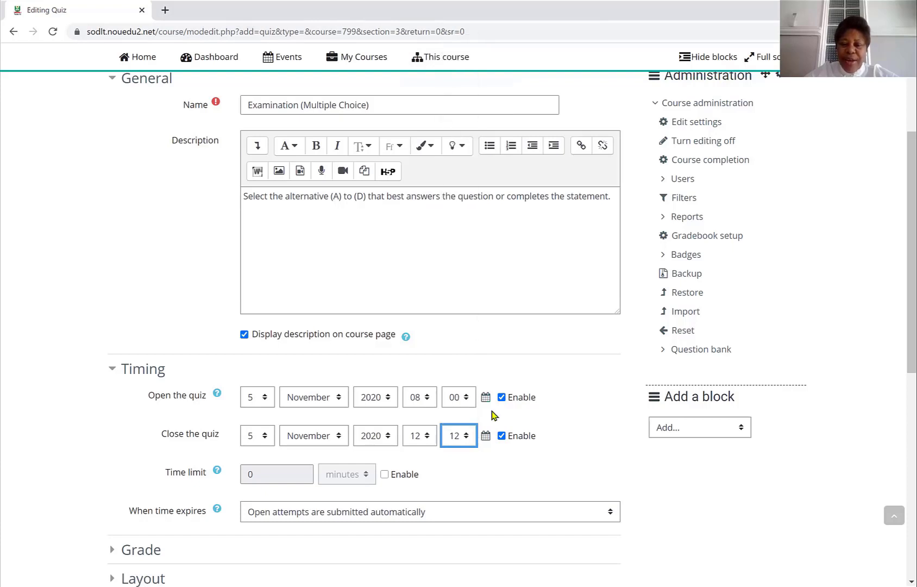
{"action": "left_click", "coordinate": [466, 437]}
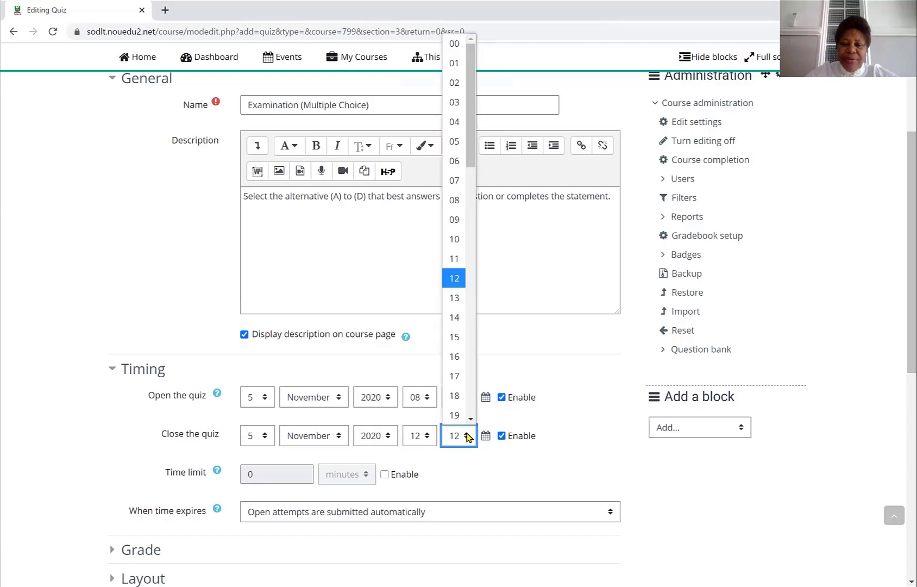
{"action": "left_click", "coordinate": [454, 47]}
{"action": "mouse_move", "coordinate": [455, 49]}
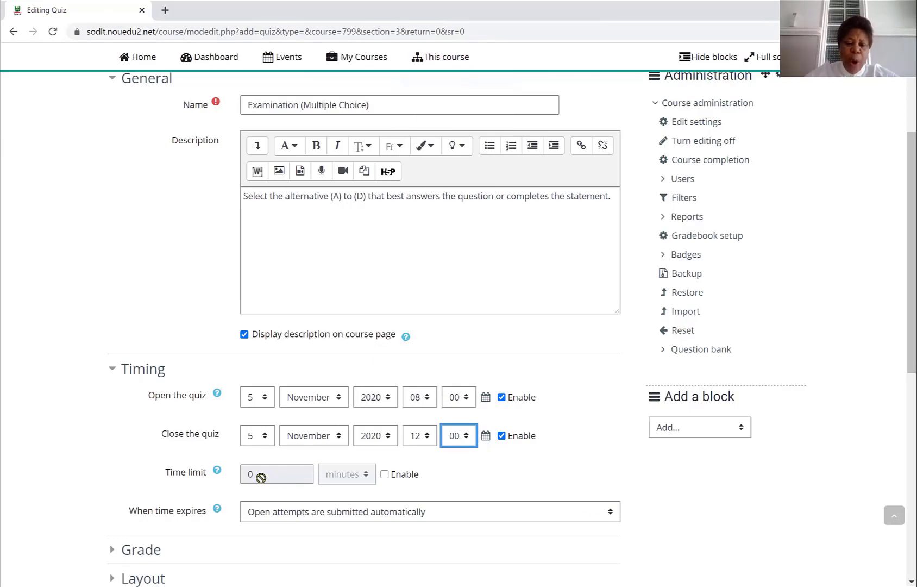
- Enable the time limit and set it to 20 minutes
{"action": "left_click", "coordinate": [386, 476]}
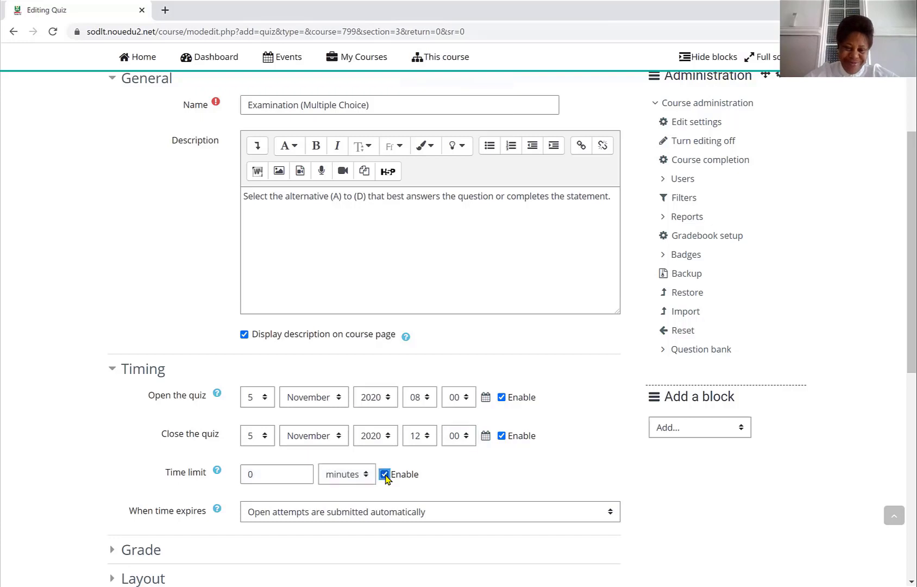
{"action": "left_click", "coordinate": [268, 472]}
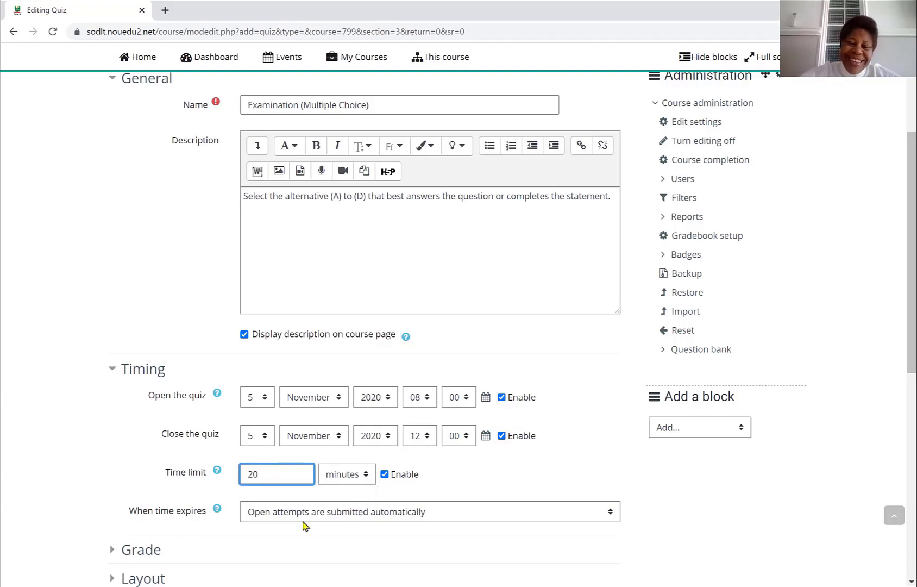
- Expand the Grade settings and set the attempts allowed to 1
{"action": "scroll", "coordinate": [303, 526], "scroll_direction": "down", "scroll_amount": 3}
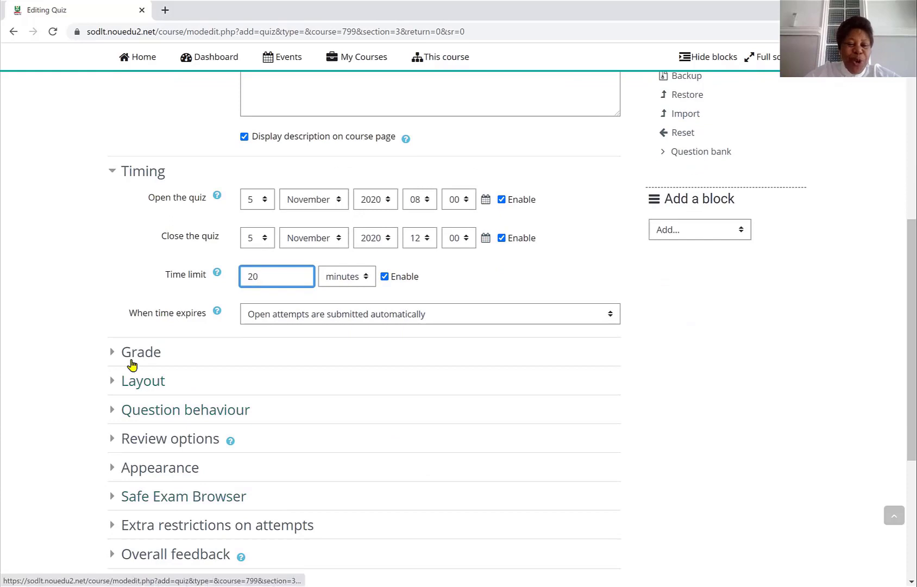
{"action": "left_click", "coordinate": [131, 361]}
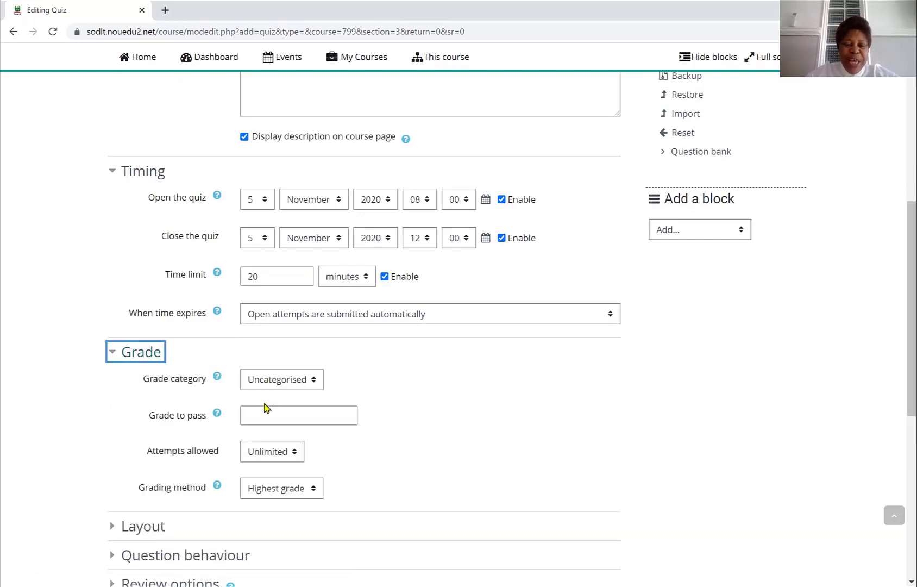
{"action": "left_click", "coordinate": [295, 456]}
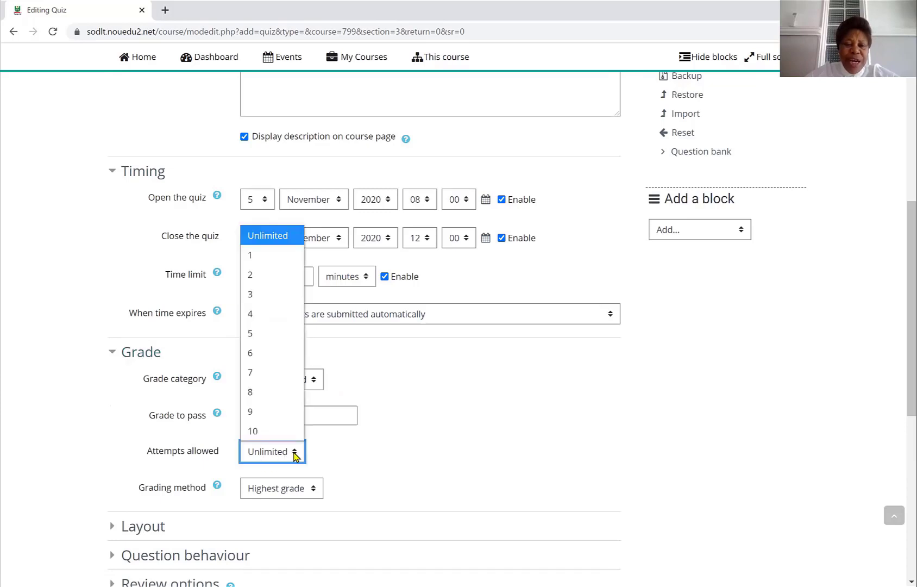
{"action": "left_click", "coordinate": [252, 255]}
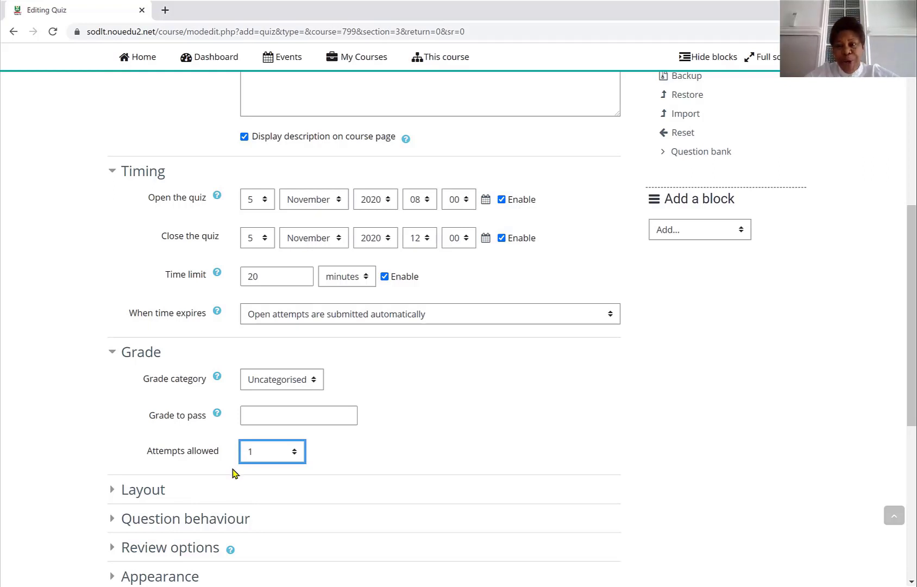
- Expand the Layout settings and start a new page every 5 questions
{"action": "left_click", "coordinate": [144, 491]}
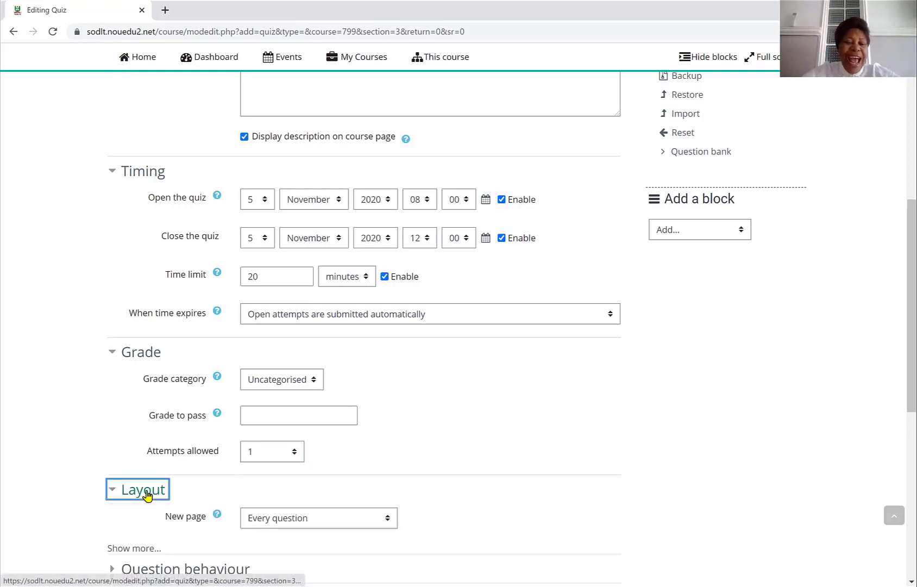
{"action": "left_click", "coordinate": [388, 521]}
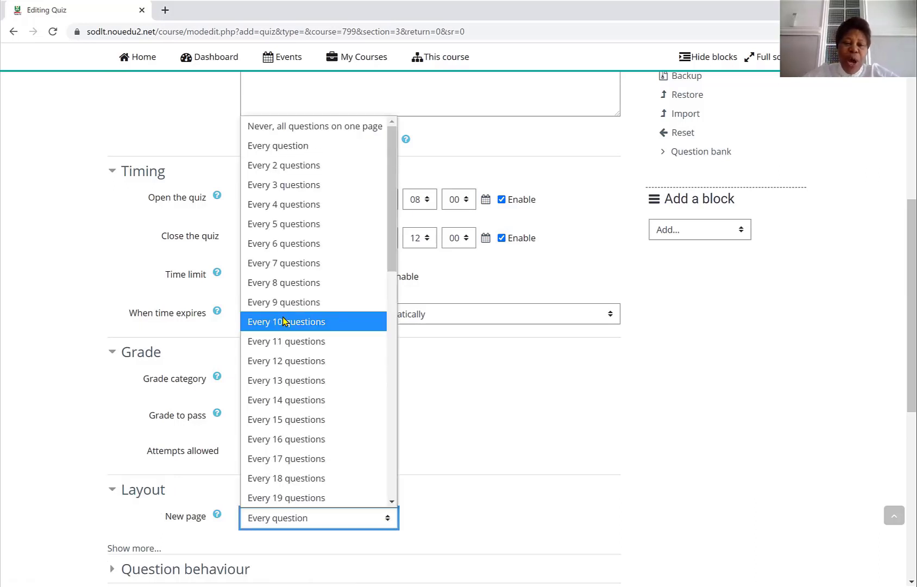
{"action": "left_click", "coordinate": [295, 227]}
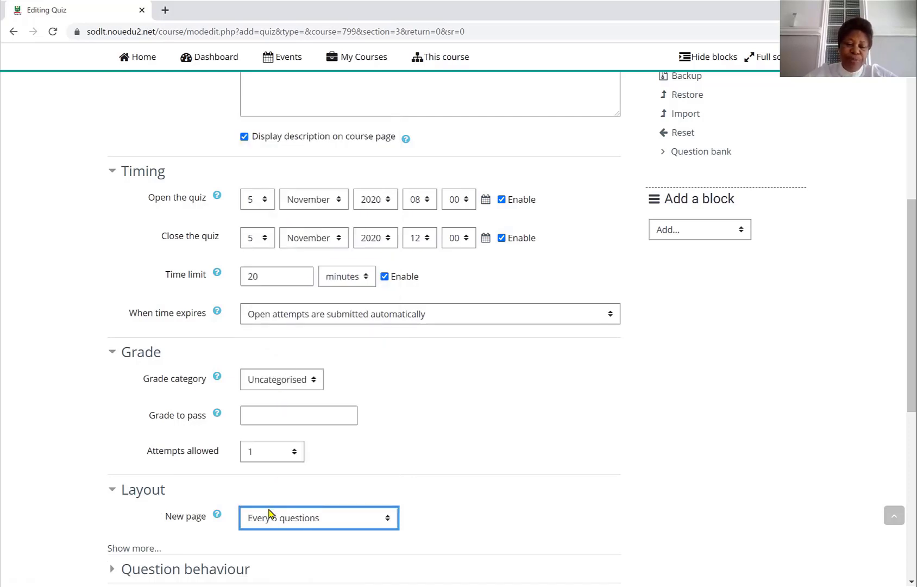
- Save the quiz settings and return to the course page
{"action": "scroll", "coordinate": [268, 517], "scroll_direction": "down", "scroll_amount": 5}
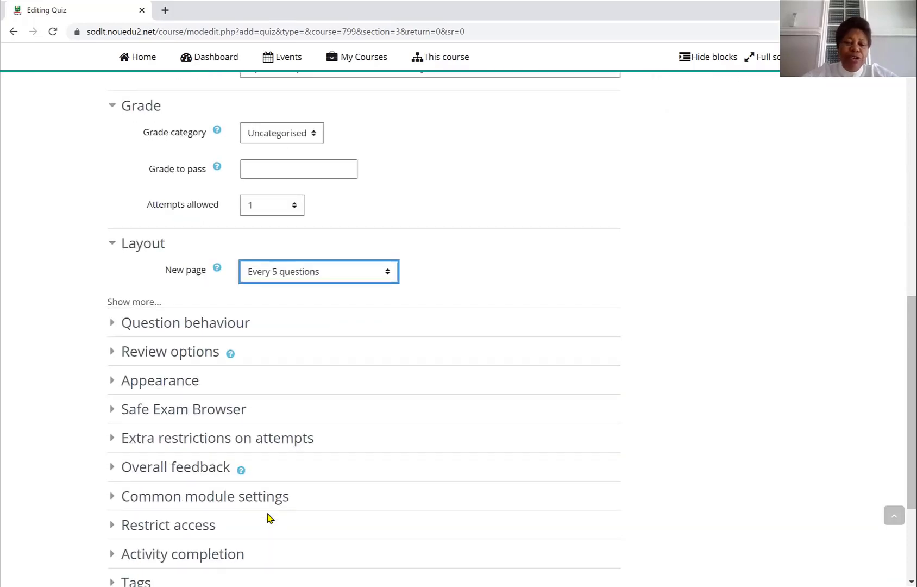
{"action": "scroll", "coordinate": [268, 518], "scroll_direction": "down", "scroll_amount": 3}
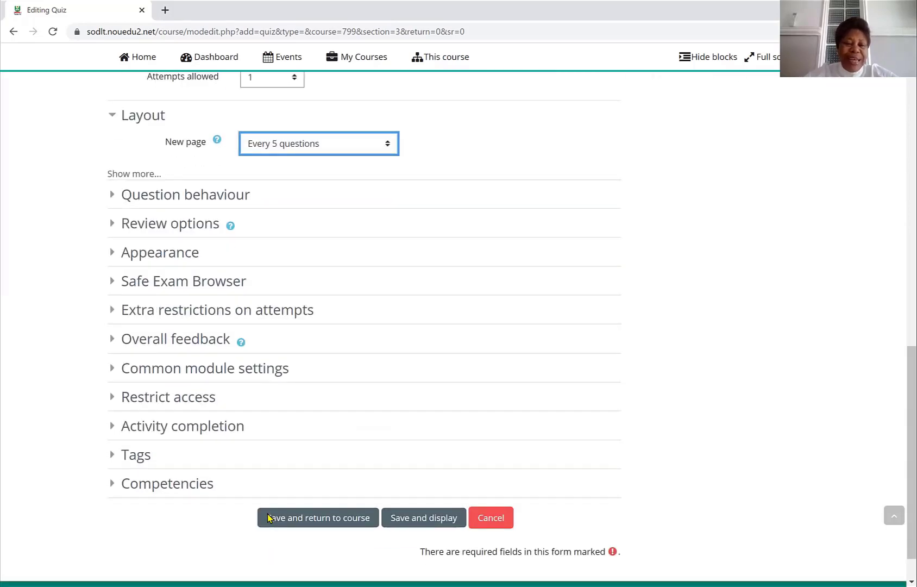
{"action": "left_click", "coordinate": [318, 520]}
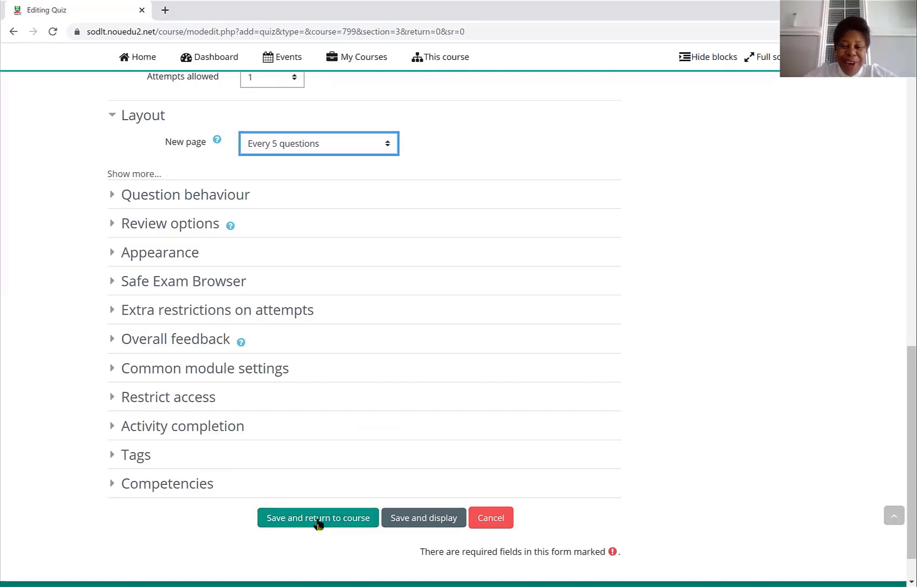
{"action": "left_click", "coordinate": [319, 519]}
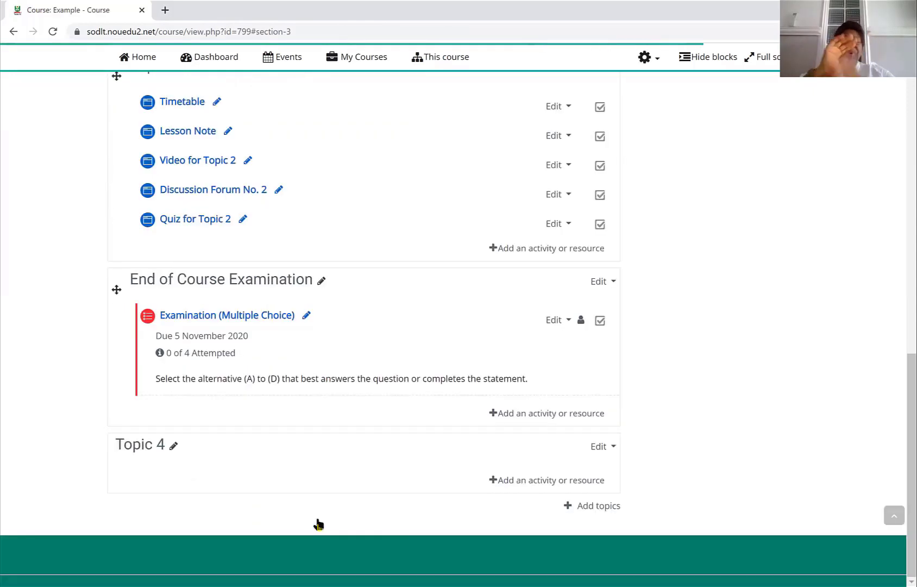
- Open the Examination (Multiple Choice) quiz for editing and start adding a new Multiple choice question
{"action": "left_click", "coordinate": [225, 320]}
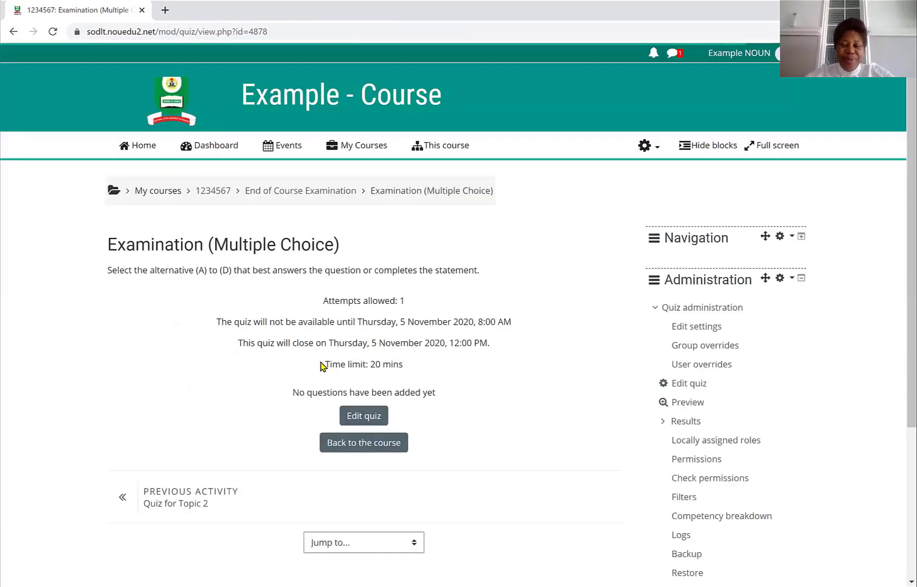
{"action": "left_click", "coordinate": [366, 420]}
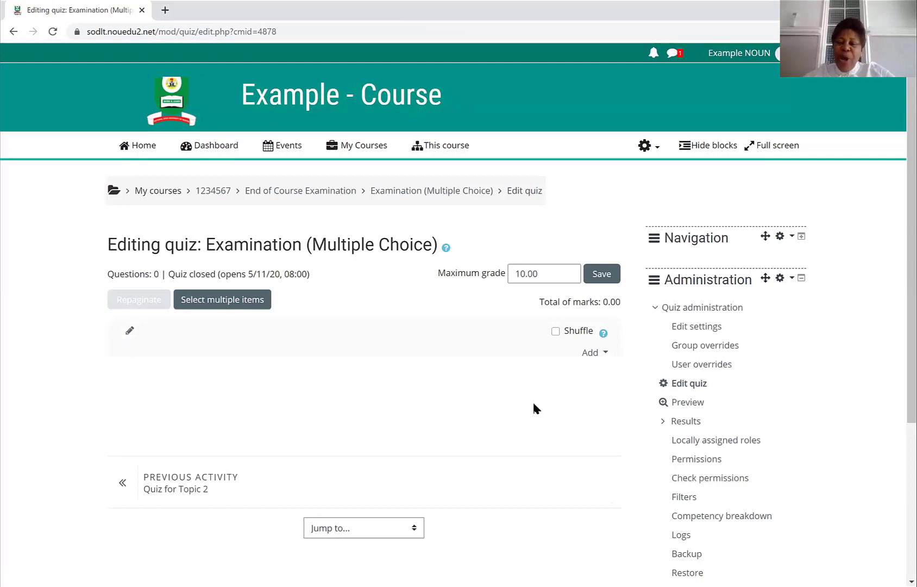
{"action": "left_click", "coordinate": [592, 353]}
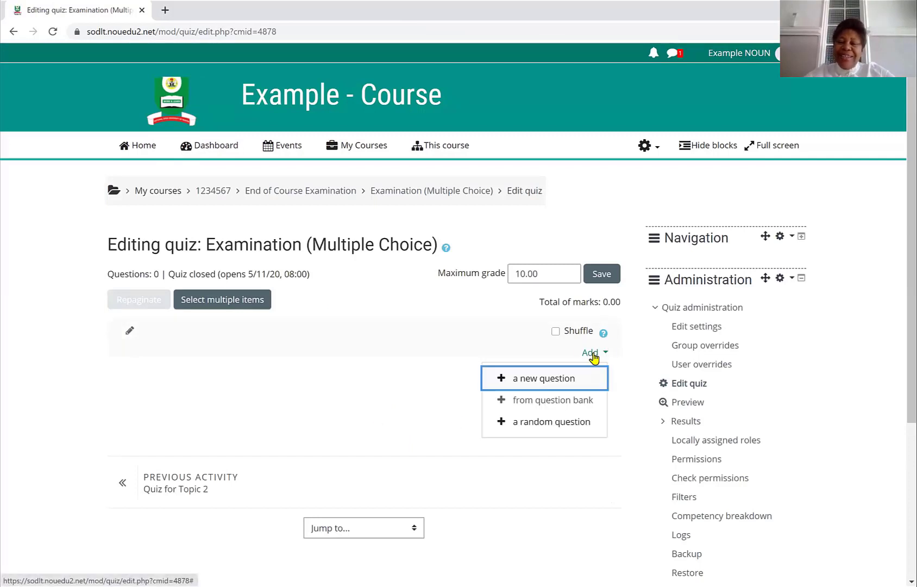
{"action": "left_click", "coordinate": [554, 382]}
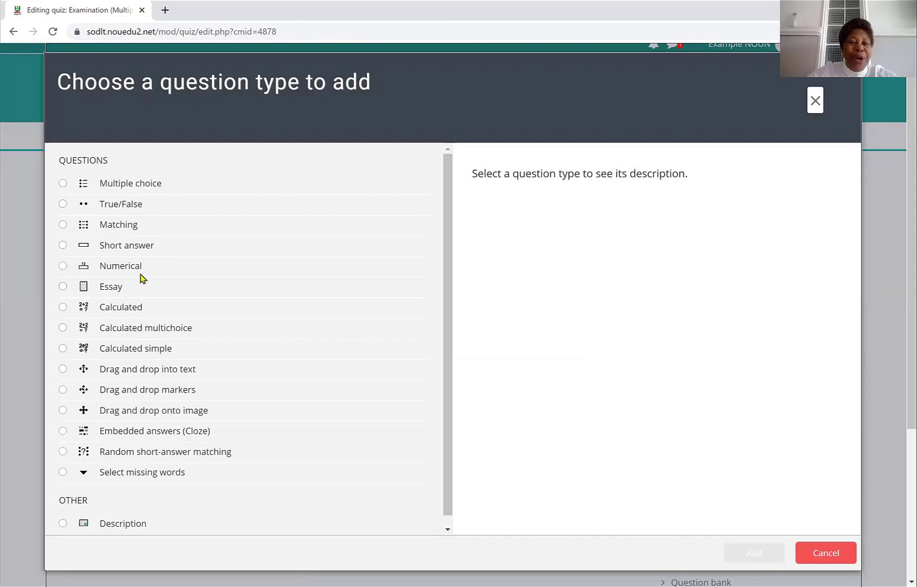
{"action": "left_click", "coordinate": [63, 184]}
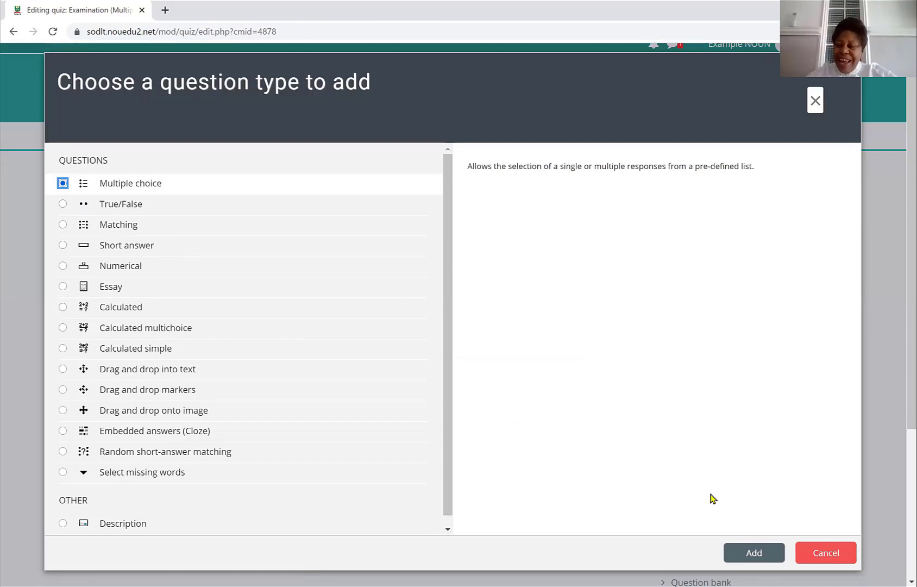
{"action": "left_click", "coordinate": [749, 554]}
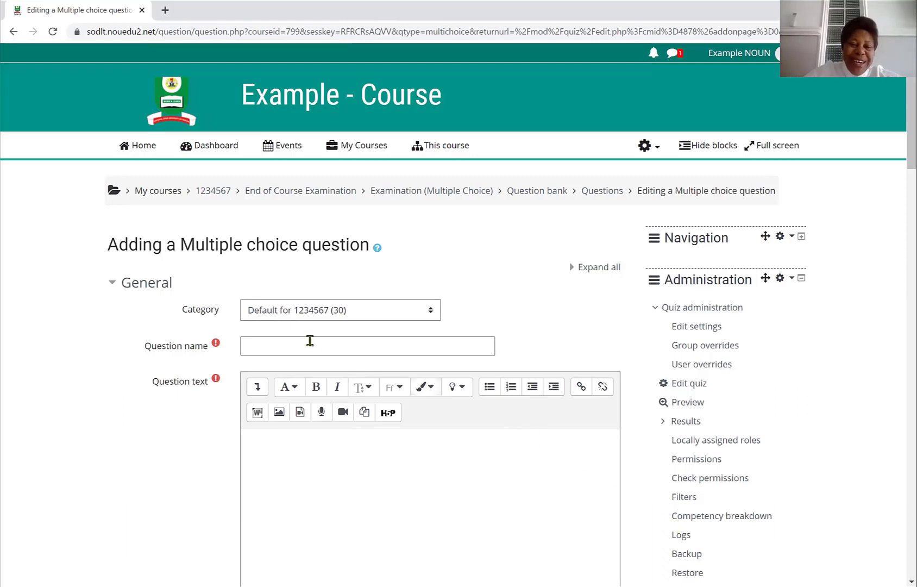
- Name the question Question 1
{"action": "left_click", "coordinate": [259, 343]}
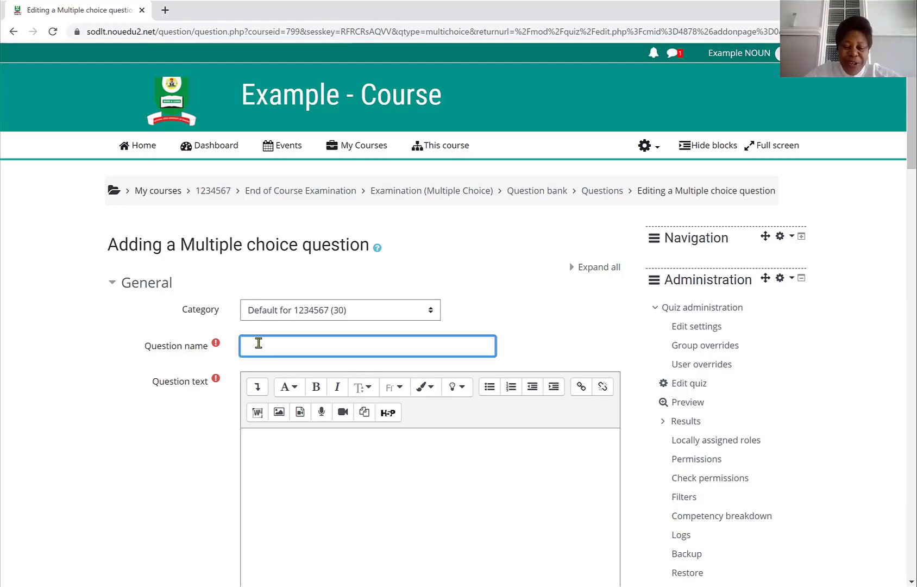
{"action": "type", "text": "Ques"}
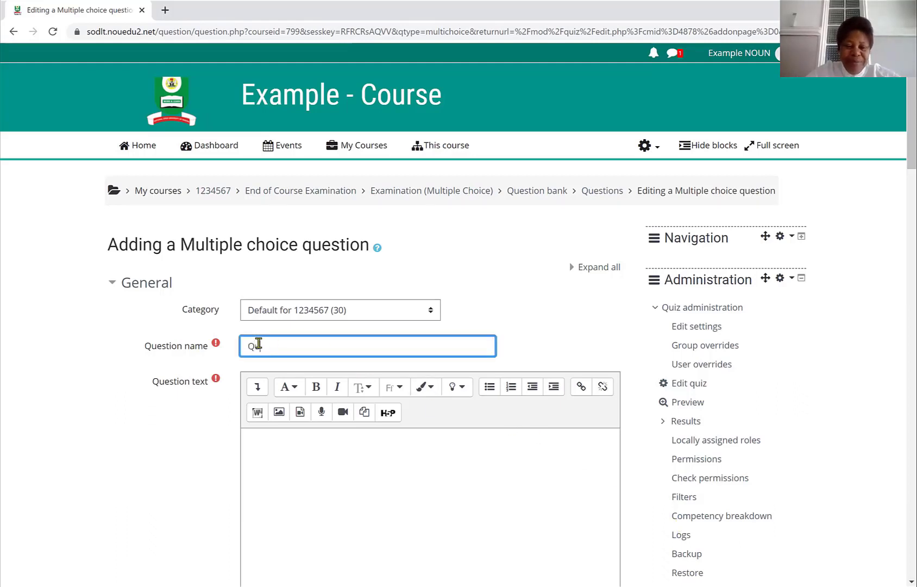
{"action": "type", "text": "ti"}
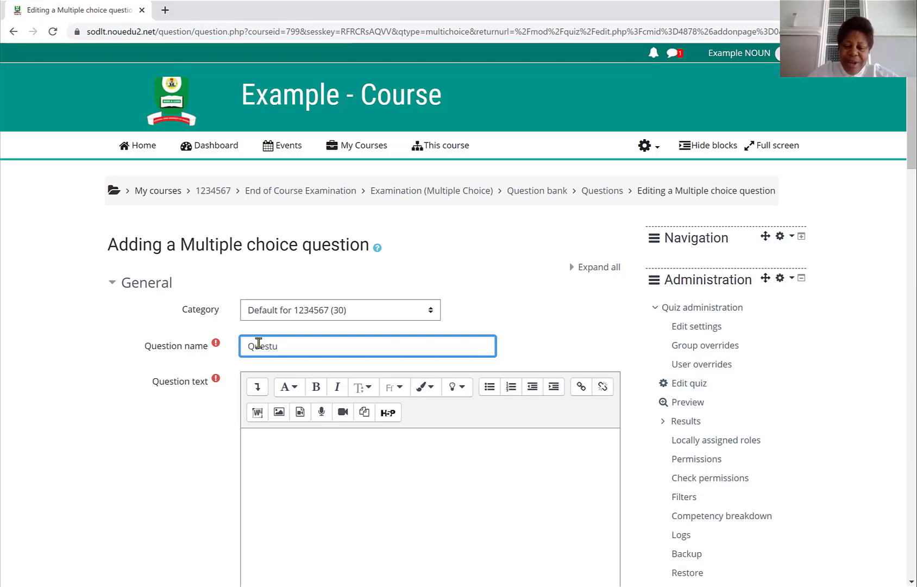
{"action": "key", "text": "BackSpace"}
{"action": "type", "text": "ion "}
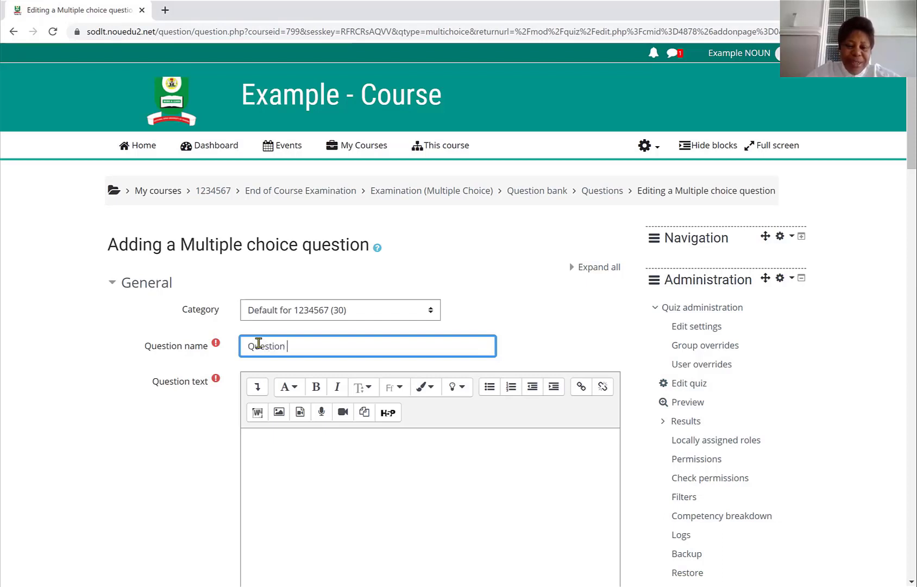
{"action": "type", "text": "1"}
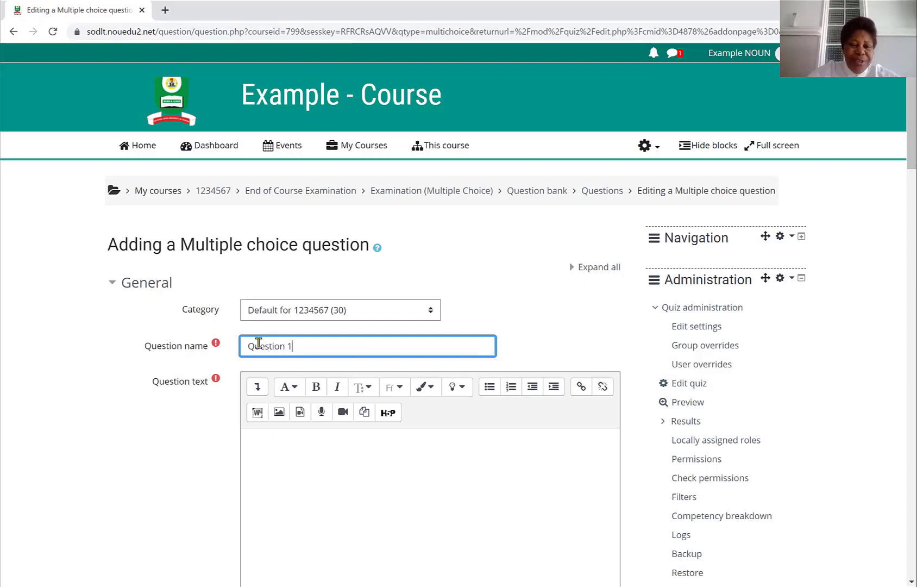
- Copy the first question's stem 'Vocabulary is a basic need in' from the Word guide and paste it as the question text
{"action": "left_click", "coordinate": [260, 444]}
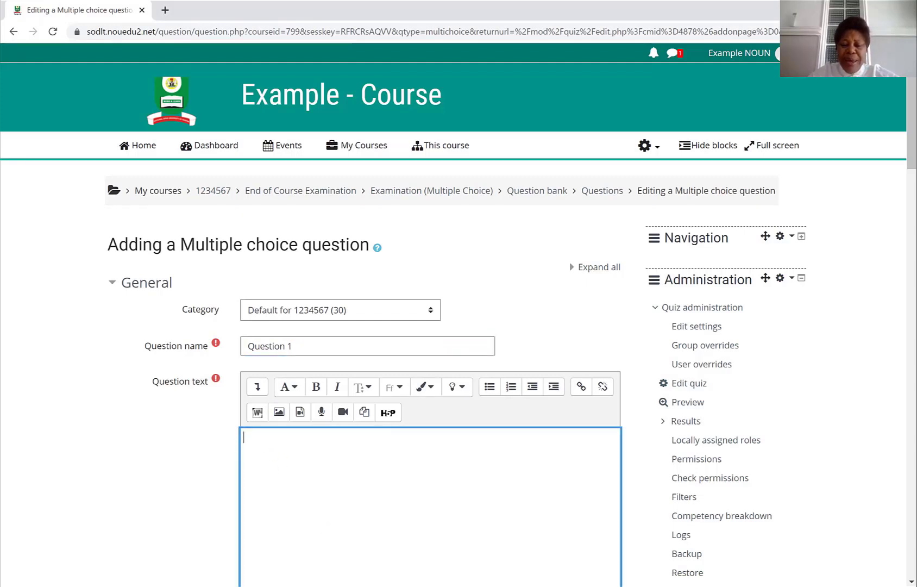
{"action": "key", "text": "alt+Tab"}
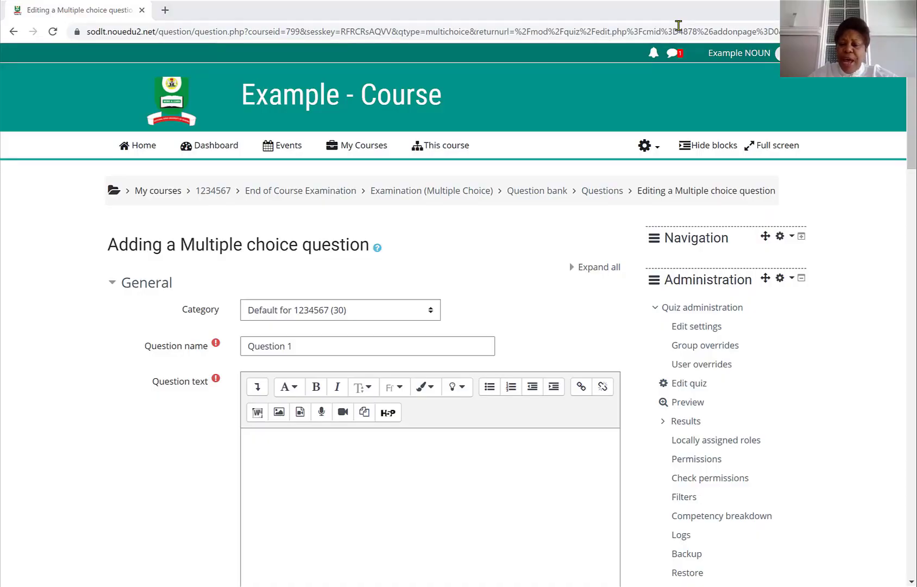
{"action": "key", "text": "alt+Tab"}
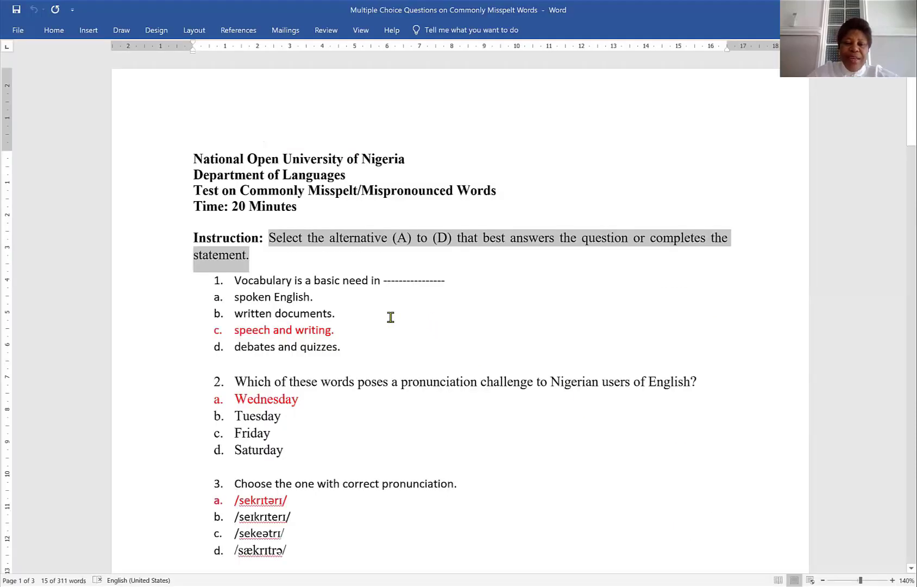
{"action": "left_click", "coordinate": [232, 280]}
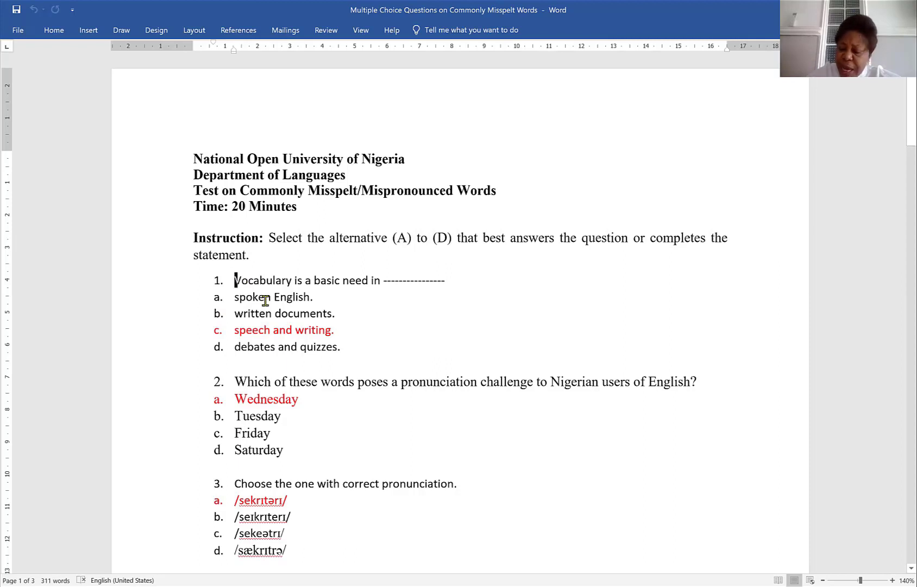
{"action": "key", "text": "shift+Right"}
{"action": "key", "text": "shift+Right"}
{"action": "key", "text": "shift+Right"}
{"action": "key", "text": "shift+Right"}
{"action": "key", "text": "shift+Right"}
{"action": "key", "text": "shift+Right"}
{"action": "key", "text": "shift+Right"}
{"action": "key", "text": "shift+Right"}
{"action": "key", "text": "shift+Right"}
{"action": "key", "text": "shift+Right"}
{"action": "key", "text": "shift+Right"}
{"action": "key", "text": "shift+Right"}
{"action": "key", "text": "shift+Right"}
{"action": "key", "text": "shift+Right"}
{"action": "key", "text": "shift+Right"}
{"action": "key", "text": "shift+Right"}
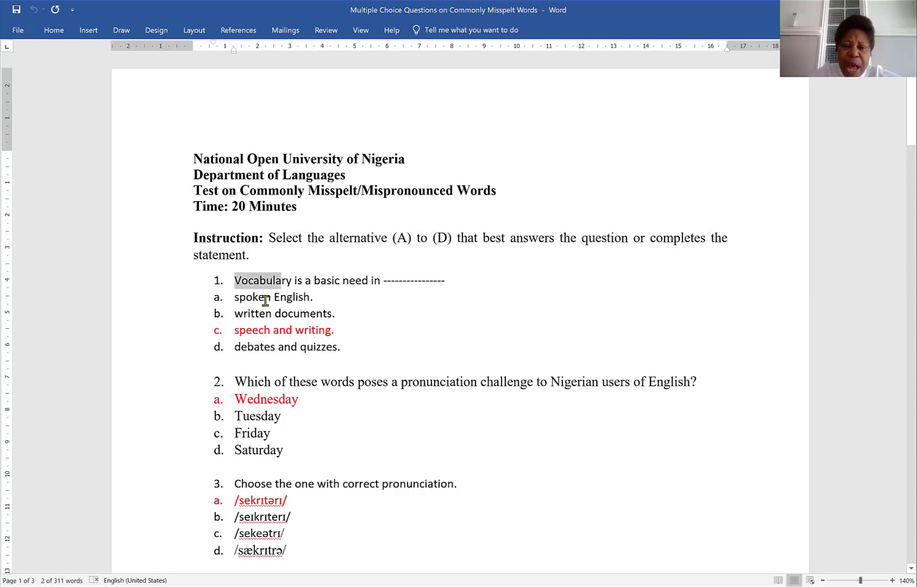
{"action": "key", "text": "shift+Right"}
{"action": "key", "text": "shift+Right"}
{"action": "key", "text": "shift+Right"}
{"action": "key", "text": "shift+Right"}
{"action": "key", "text": "shift+Right"}
{"action": "key", "text": "shift+Right"}
{"action": "key", "text": "shift+Right"}
{"action": "key", "text": "shift+Right"}
{"action": "key", "text": "shift+Right"}
{"action": "key", "text": "shift+Right"}
{"action": "key", "text": "shift+Right"}
{"action": "key", "text": "shift+Right"}
{"action": "key", "text": "shift+Right"}
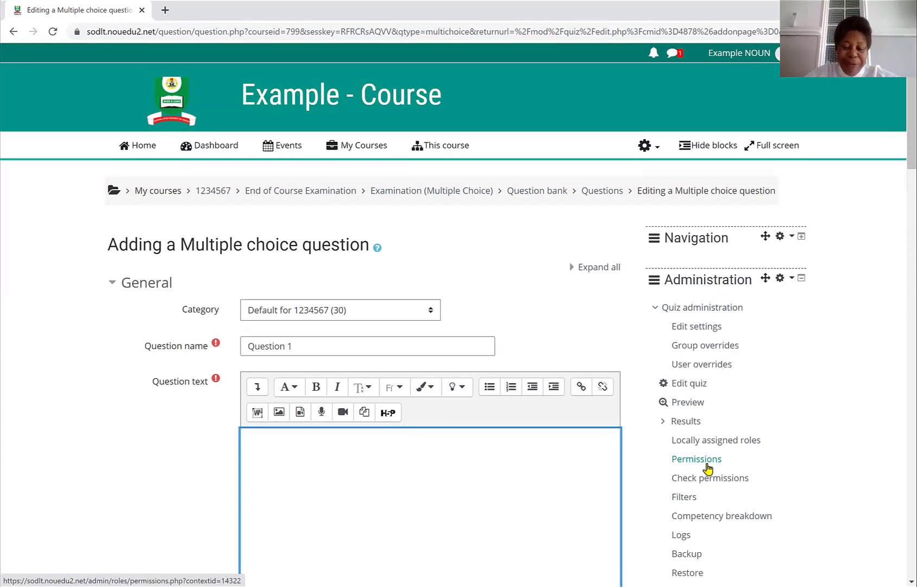
{"action": "type", "text": "Vocabulary is a basic need in"}
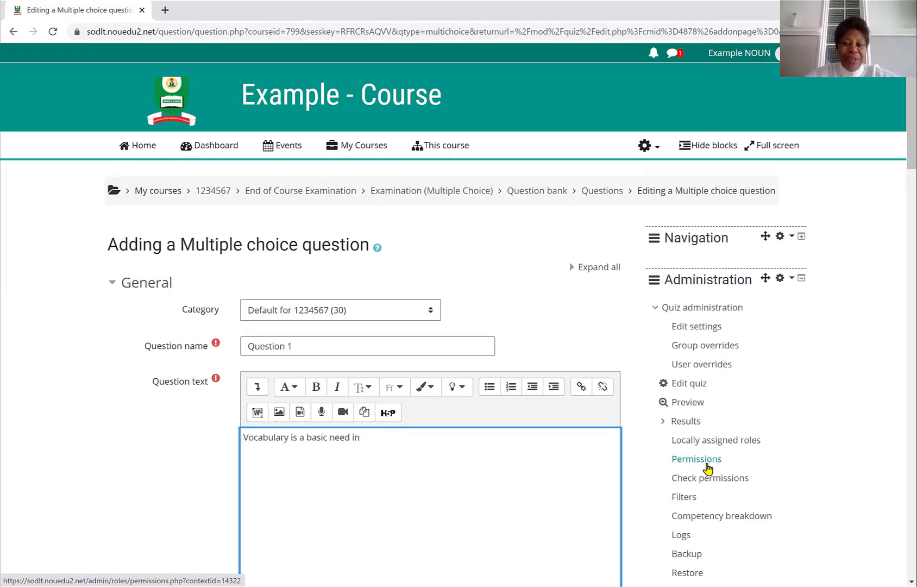
- Set the choice numbering to 'A., B., C., ...'
{"action": "scroll", "coordinate": [244, 512], "scroll_direction": "down", "scroll_amount": 10}
{"action": "scroll", "coordinate": [244, 512], "scroll_direction": "down", "scroll_amount": 2}
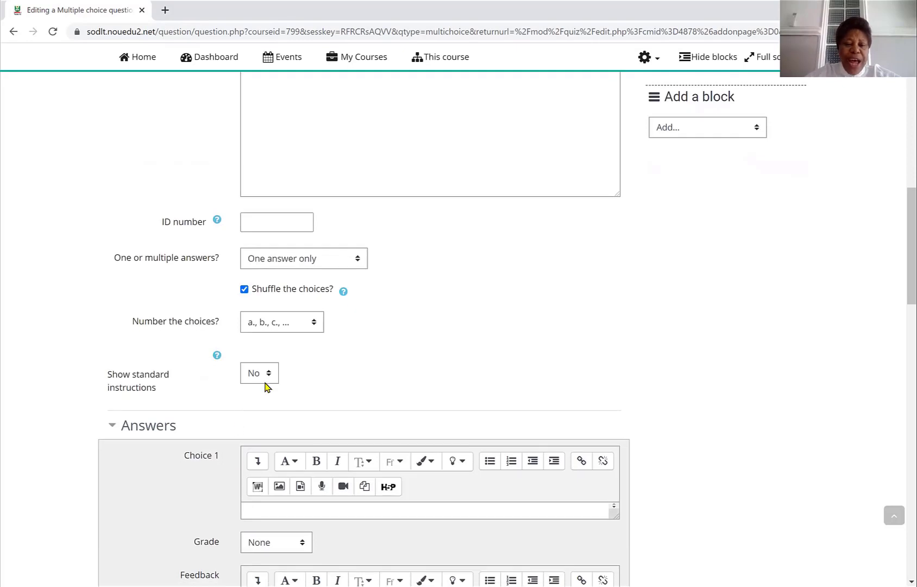
{"action": "left_click", "coordinate": [319, 323]}
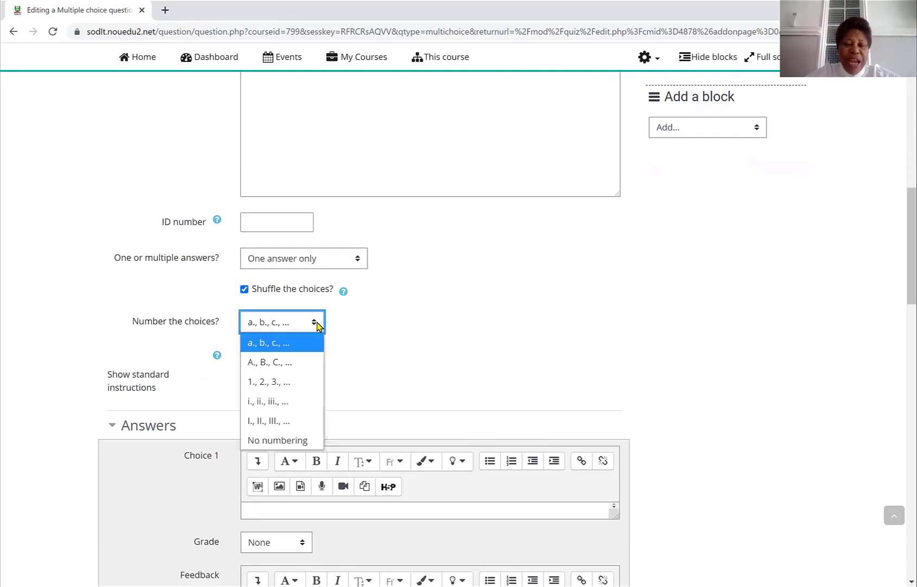
{"action": "left_click", "coordinate": [278, 362]}
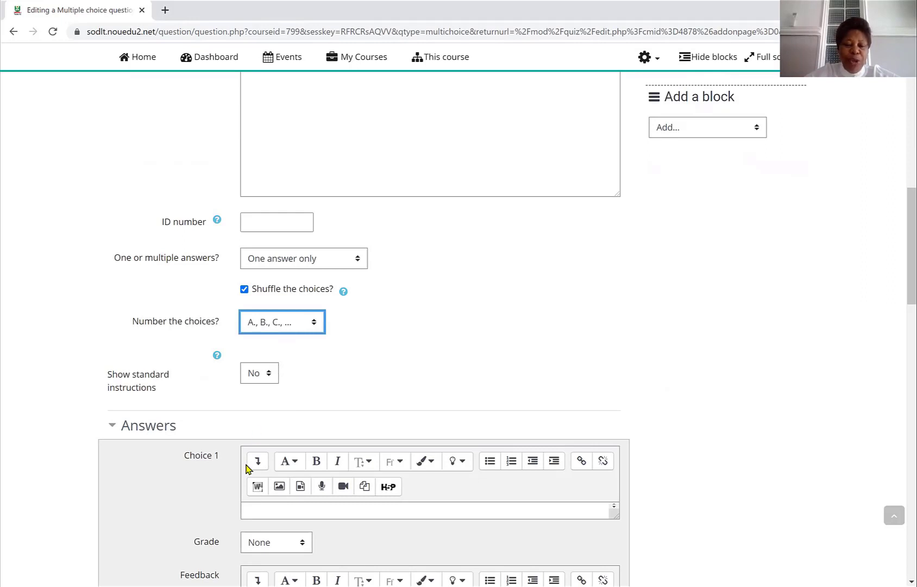
- Place the cursor in Choice 1, switch to the Word guide and select the answer options 'spoken English.' and 'written documents.'
{"action": "left_click", "coordinate": [248, 509]}
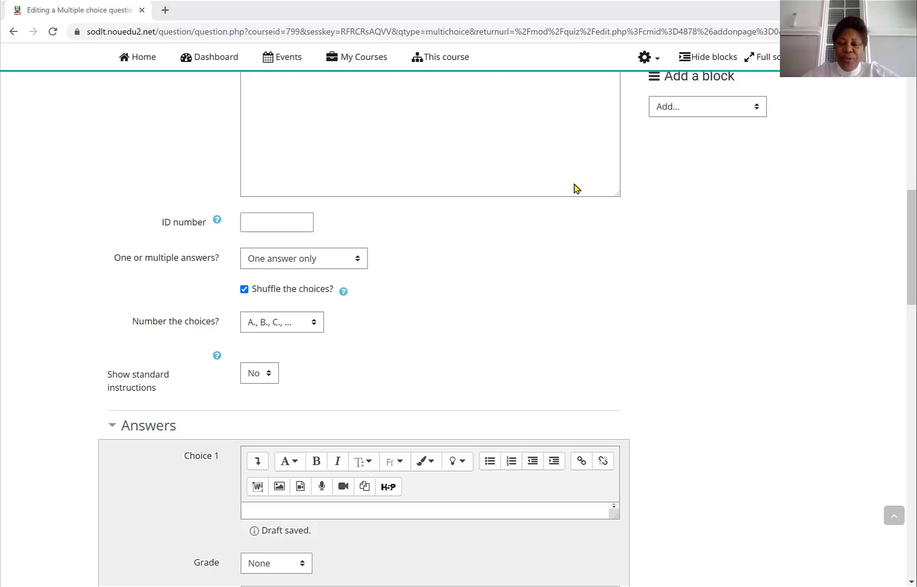
{"action": "key", "text": "alt+Tab"}
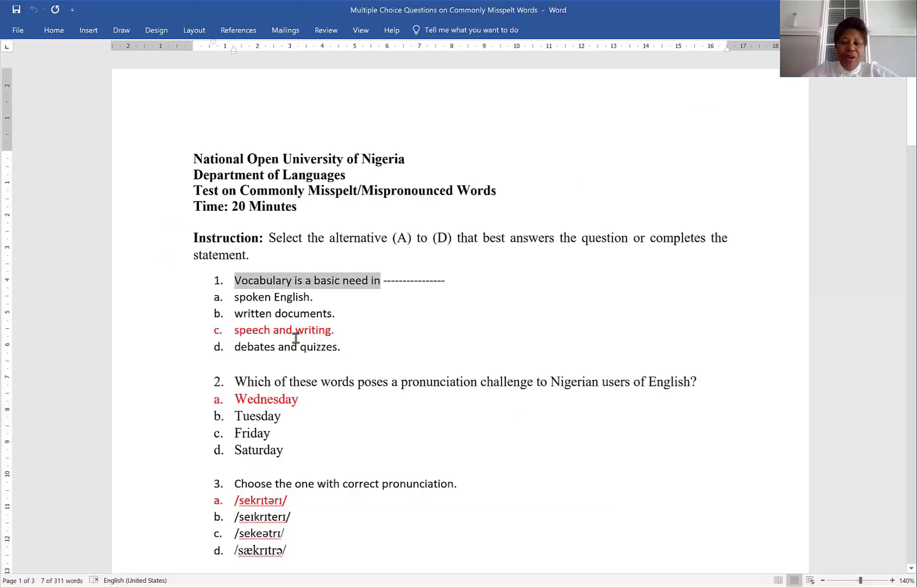
{"action": "left_click", "coordinate": [230, 298]}
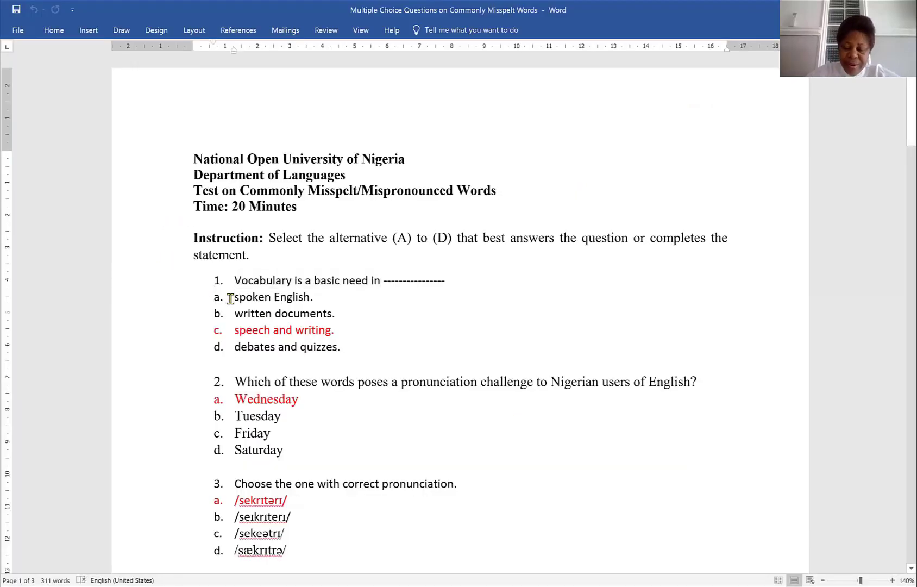
{"action": "key", "text": "shift+Right"}
{"action": "key", "text": "shift+Right"}
{"action": "key", "text": "shift+Right"}
{"action": "key", "text": "shift+Right"}
{"action": "key", "text": "shift+Right"}
{"action": "key", "text": "shift+Right"}
{"action": "key", "text": "shift+Right"}
{"action": "key", "text": "shift+Right"}
{"action": "key", "text": "shift+Right"}
{"action": "key", "text": "shift+Right"}
{"action": "key", "text": "shift+Right"}
{"action": "key", "text": "shift+Right"}
{"action": "key", "text": "shift+Right"}
{"action": "key", "text": "shift+Right"}
{"action": "key", "text": "shift+Right"}
{"action": "key", "text": "shift+Right"}
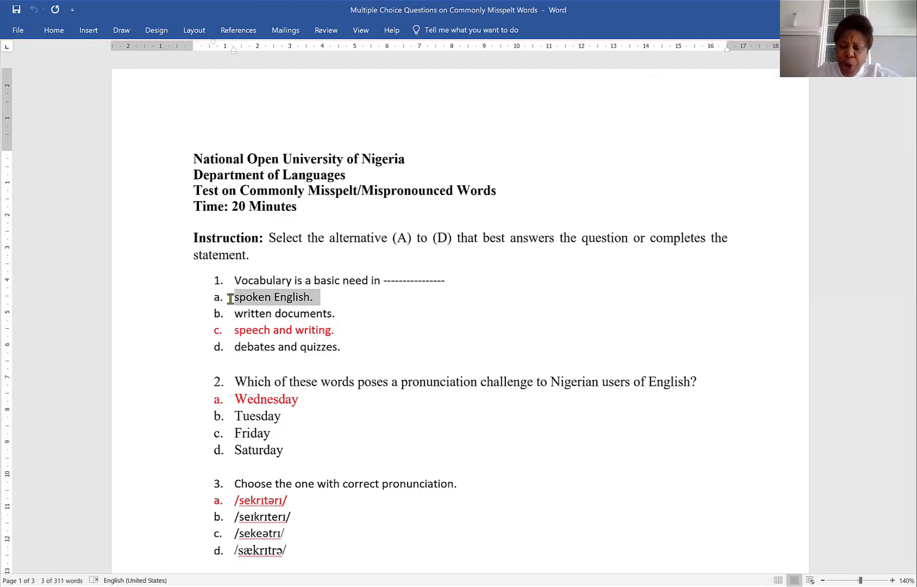
{"action": "key", "text": "shift+Left"}
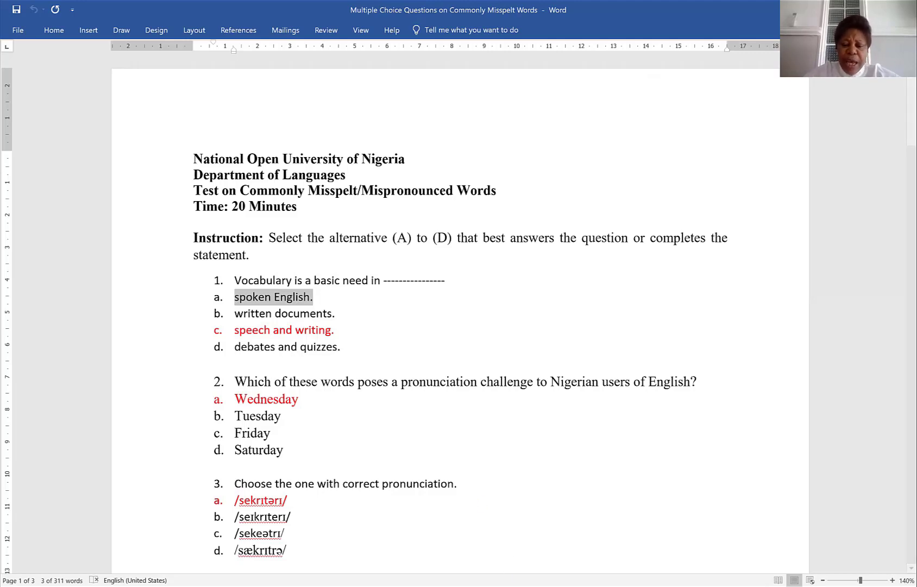
{"action": "key", "text": "Down"}
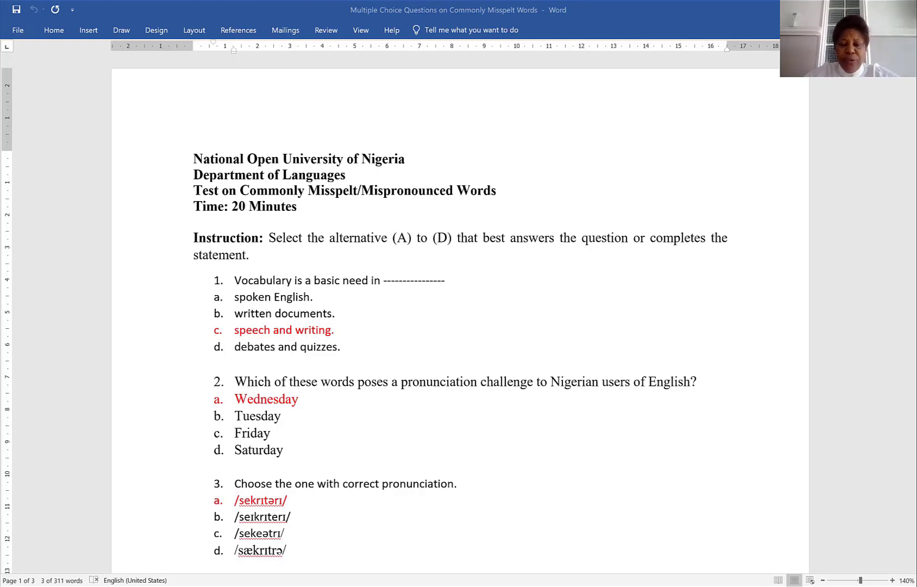
{"action": "left_click", "coordinate": [236, 318]}
{"action": "triple_click", "coordinate": [236, 318]}
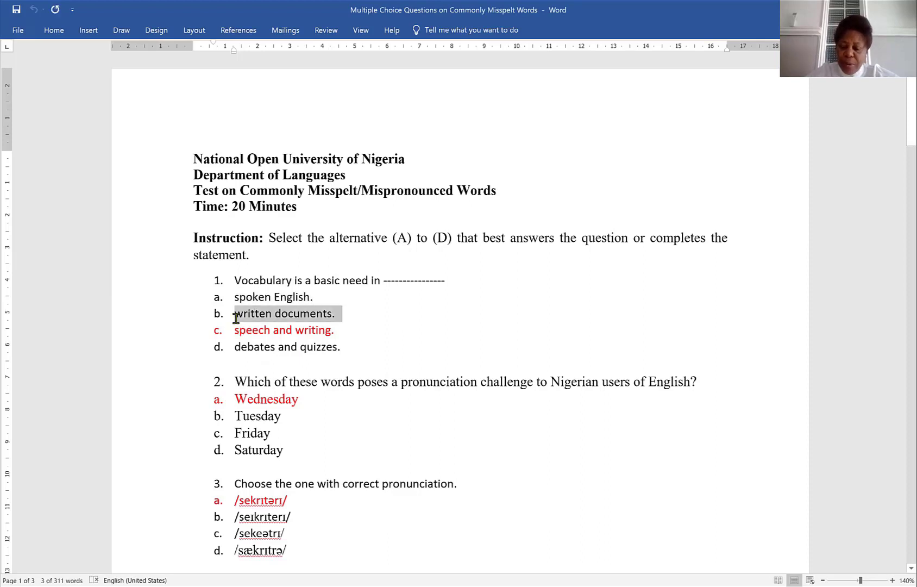
{"action": "key", "text": "shift+Left"}
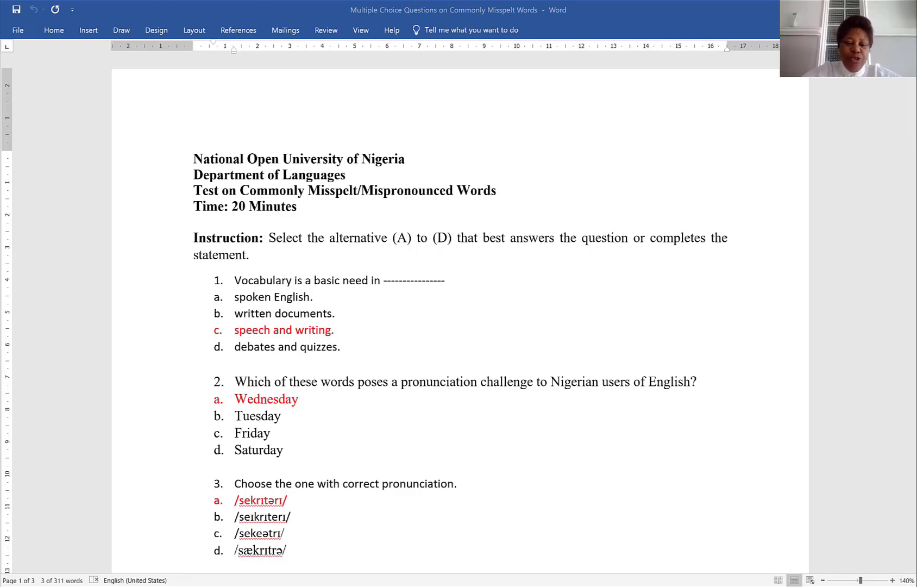
- Copy the answer 'speech and writing.' from the Word guide into Choice 3 and set its grade to 100%
{"action": "left_click_drag", "start_coordinate": [333, 330], "coordinate": [232, 330]}
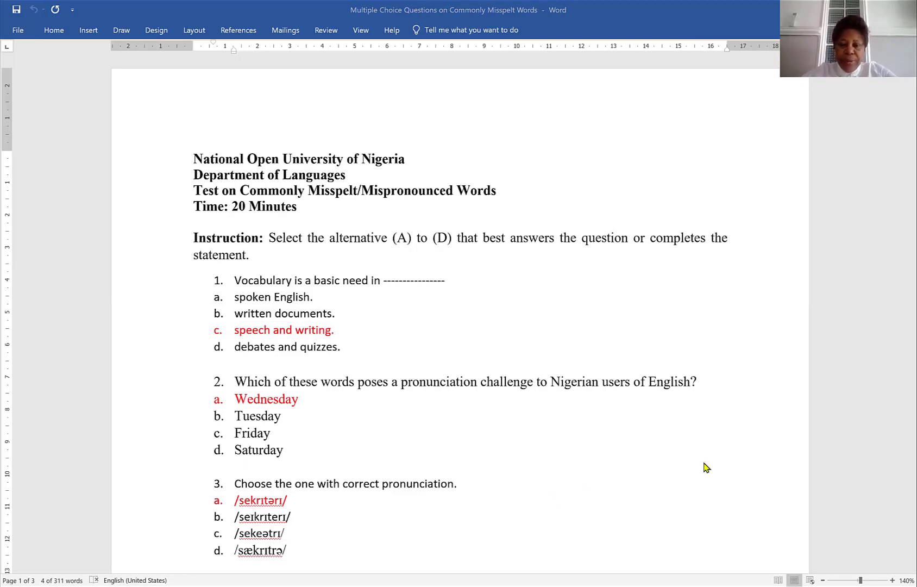
{"action": "triple_click", "coordinate": [259, 326]}
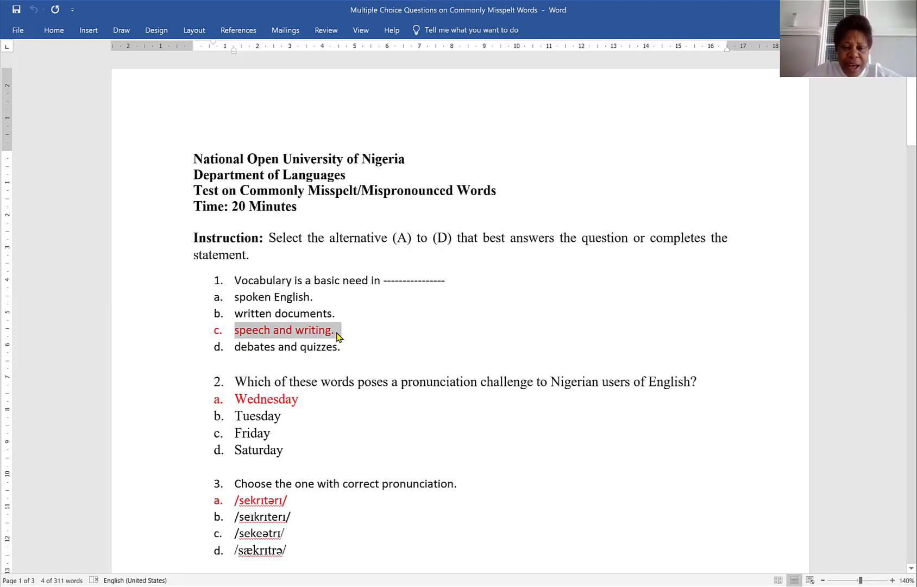
{"action": "left_click", "coordinate": [240, 322]}
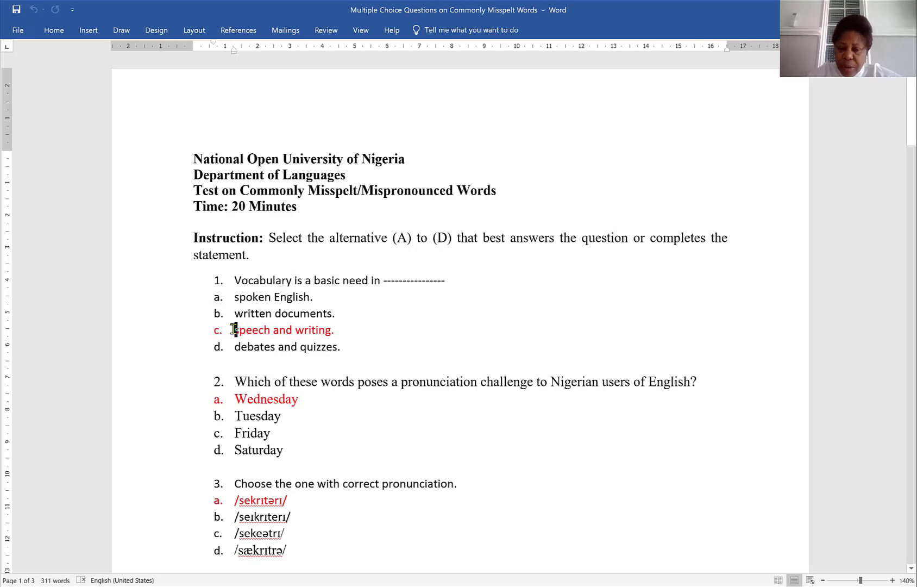
{"action": "key", "text": "shift+Right"}
{"action": "key", "text": "shift+Right"}
{"action": "key", "text": "shift+Right"}
{"action": "key", "text": "shift+Right"}
{"action": "key", "text": "shift+Right"}
{"action": "key", "text": "shift+Right"}
{"action": "key", "text": "shift+Right"}
{"action": "key", "text": "shift+Right"}
{"action": "key", "text": "shift+Right"}
{"action": "key", "text": "shift+Right"}
{"action": "key", "text": "shift+Right"}
{"action": "key", "text": "shift+Right"}
{"action": "key", "text": "shift+Right"}
{"action": "key", "text": "shift+Right"}
{"action": "key", "text": "shift+Right"}
{"action": "key", "text": "shift+Right"}
{"action": "key", "text": "shift+Right"}
{"action": "key", "text": "shift+Right"}
{"action": "key", "text": "shift+Right"}
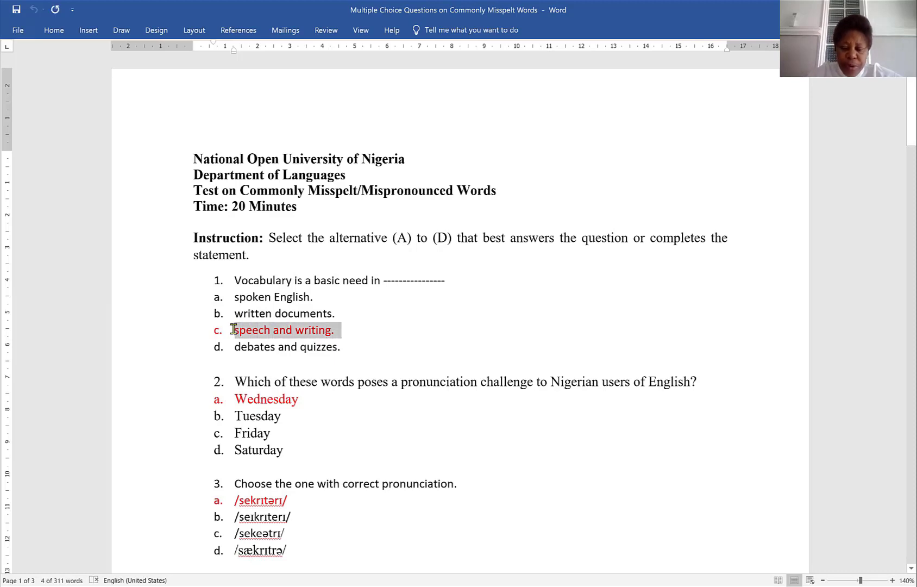
{"action": "key", "text": "shift+Left"}
{"action": "key", "text": "shift+Left"}
{"action": "key", "text": "shift+Left"}
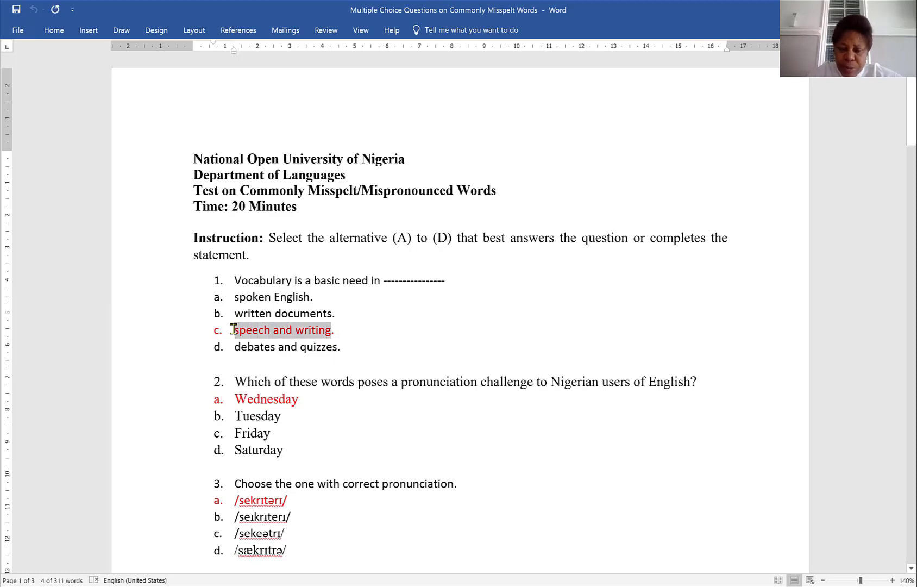
{"action": "key", "text": "shift+Right"}
{"action": "key", "text": "shift+Right"}
{"action": "key", "text": "shift+Left"}
{"action": "key", "text": "ctrl+c"}
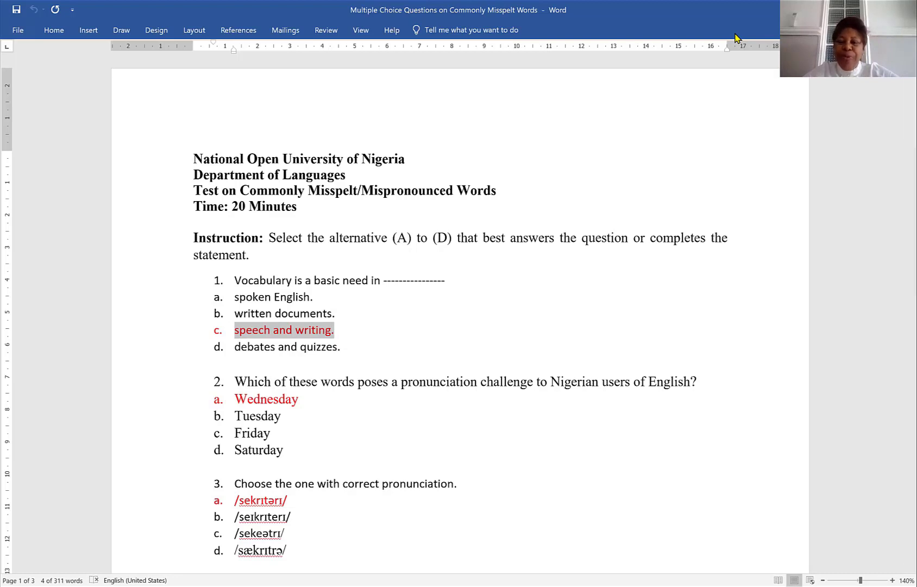
{"action": "key", "text": "alt+Tab"}
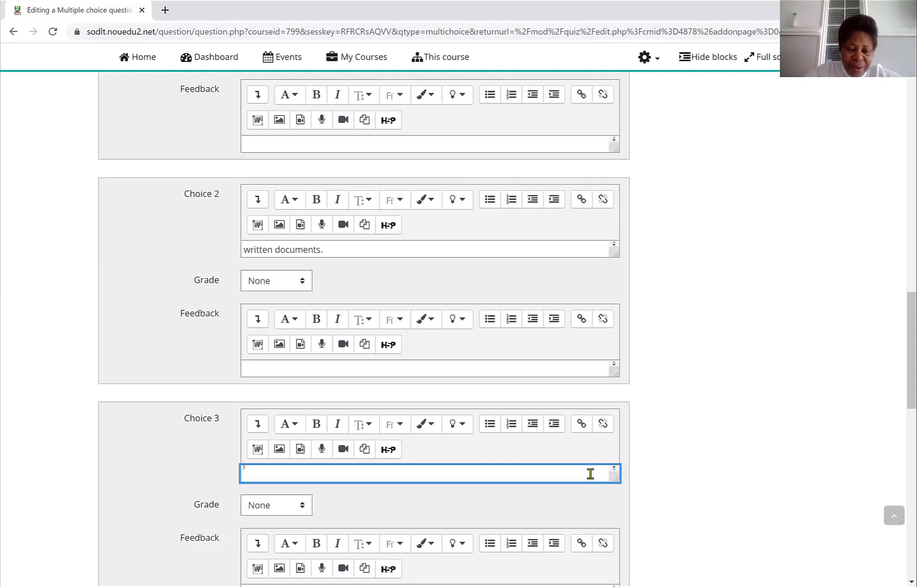
{"action": "key", "text": "ctrl+v"}
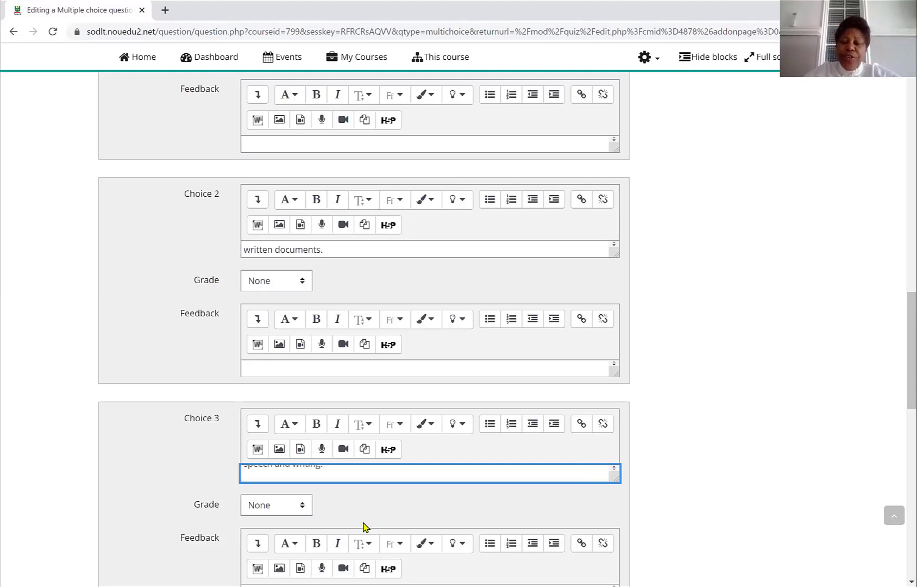
{"action": "left_click", "coordinate": [302, 508]}
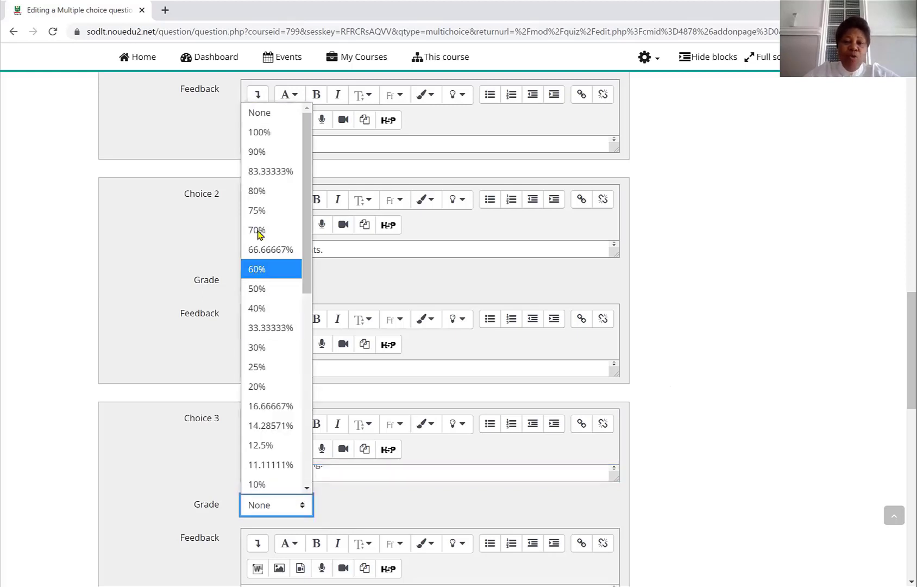
{"action": "left_click", "coordinate": [256, 135]}
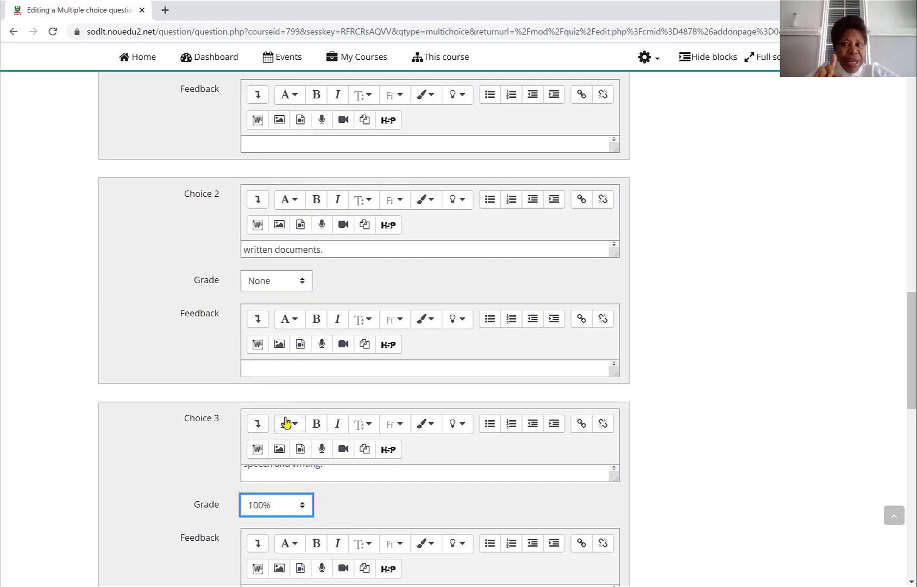
- Paste the answer 'debates and quizzes.' from the Word guide as Choice 4 and save the question
{"action": "scroll", "coordinate": [286, 423], "scroll_direction": "down", "scroll_amount": 3}
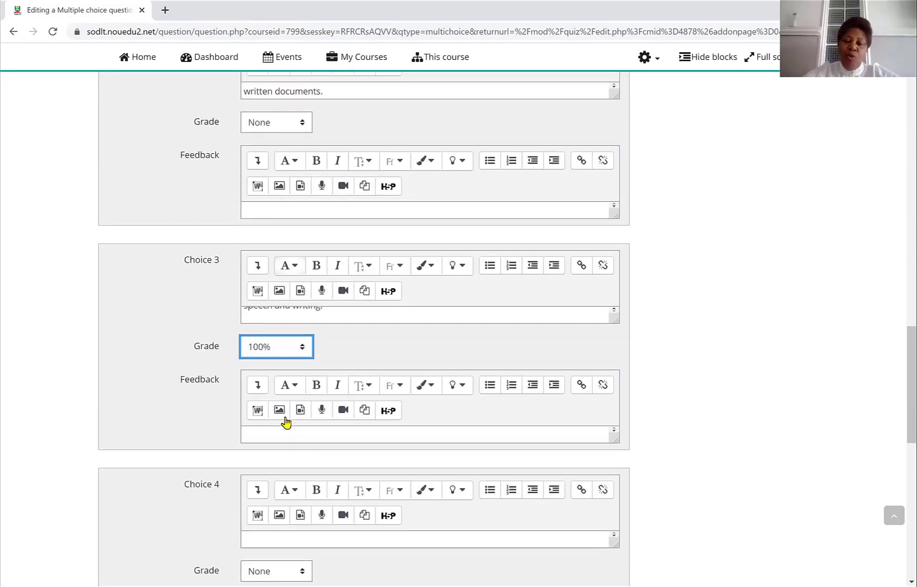
{"action": "scroll", "coordinate": [286, 423], "scroll_direction": "down", "scroll_amount": 3}
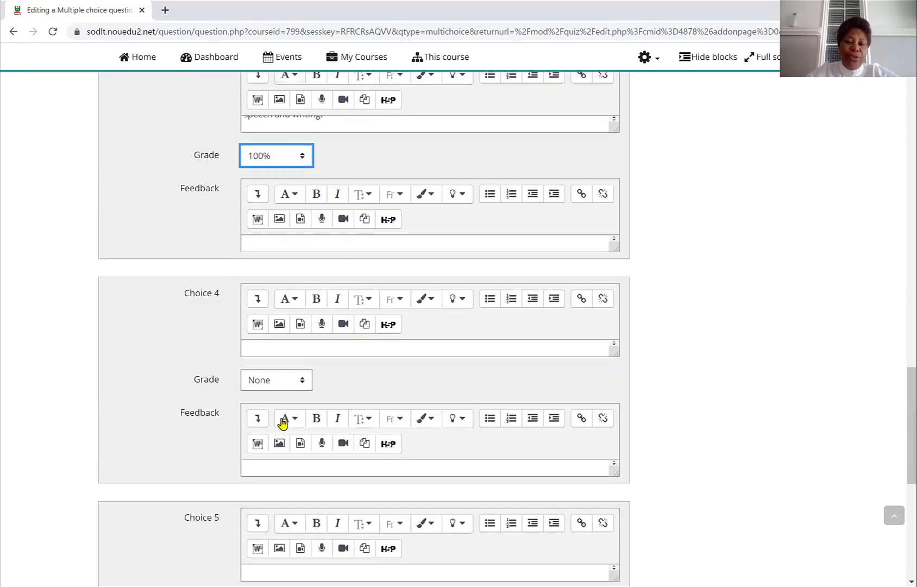
{"action": "left_click", "coordinate": [247, 349]}
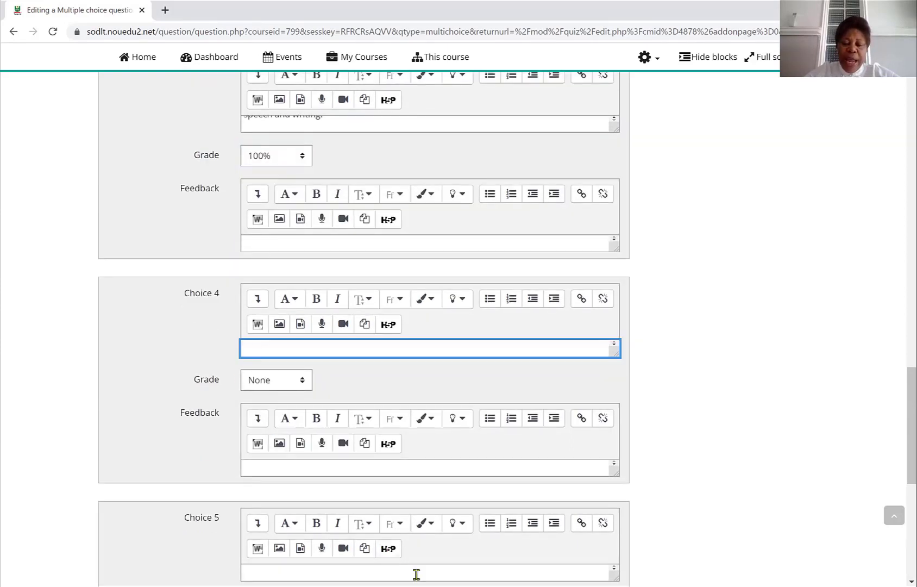
{"action": "key", "text": "alt+Tab"}
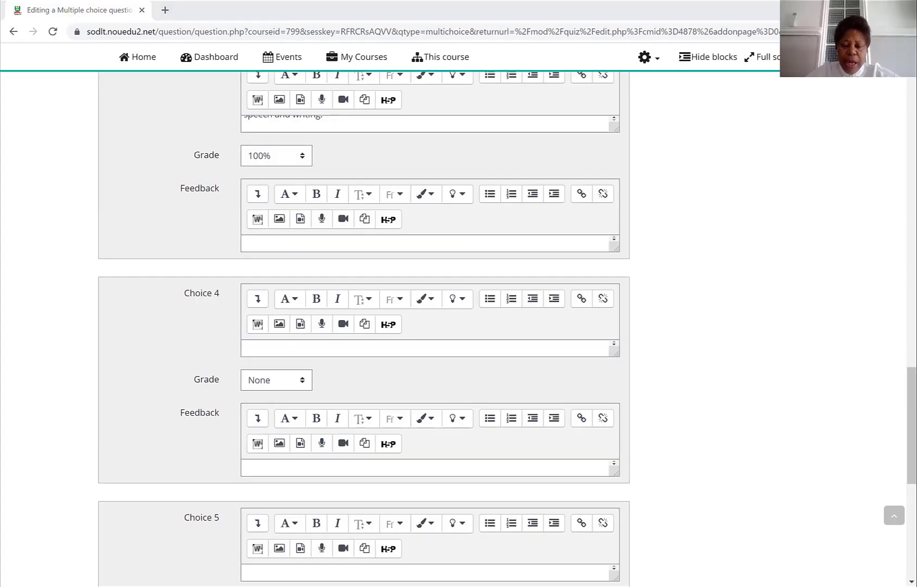
{"action": "key", "text": "alt+Tab"}
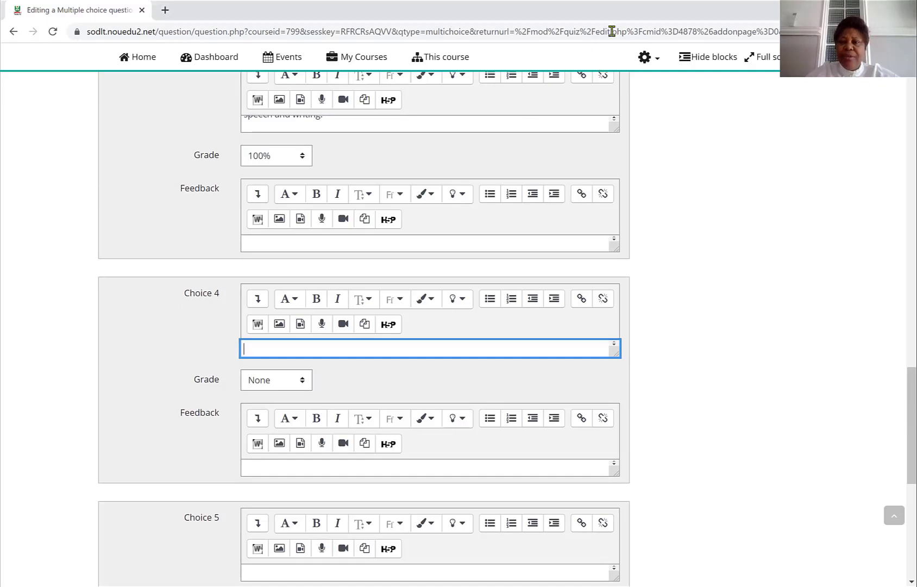
{"action": "key", "text": "alt+Tab"}
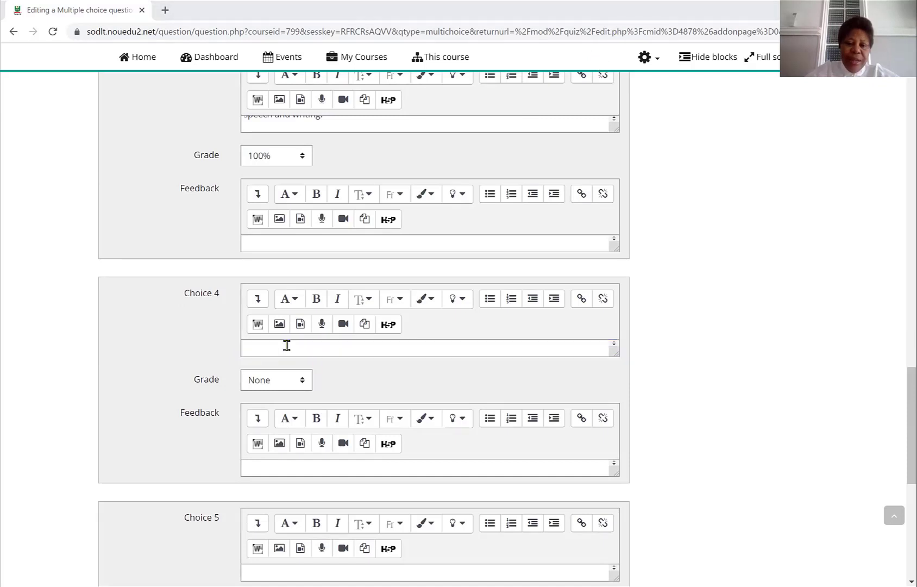
{"action": "left_click", "coordinate": [254, 348]}
{"action": "type", "text": "debates and quizzes."}
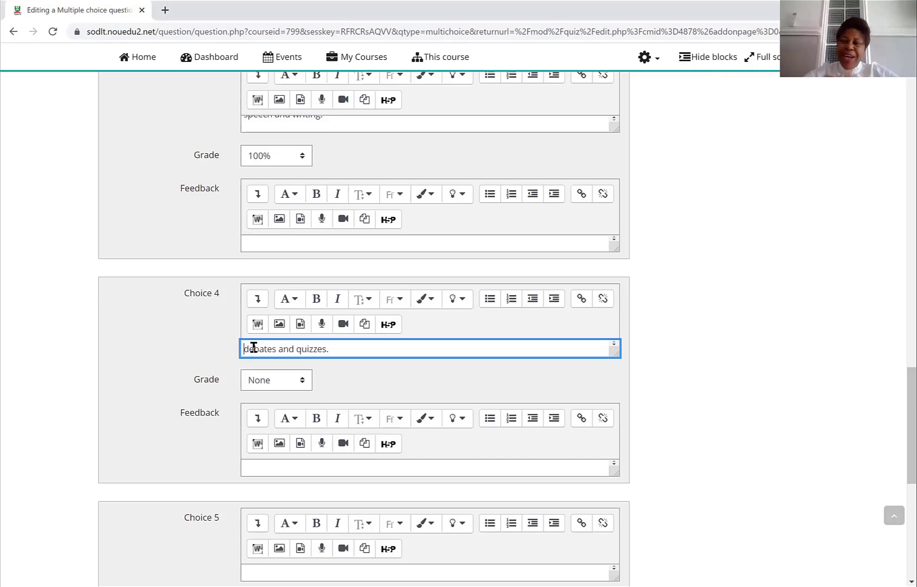
{"action": "scroll", "coordinate": [254, 348], "scroll_direction": "down", "scroll_amount": 8}
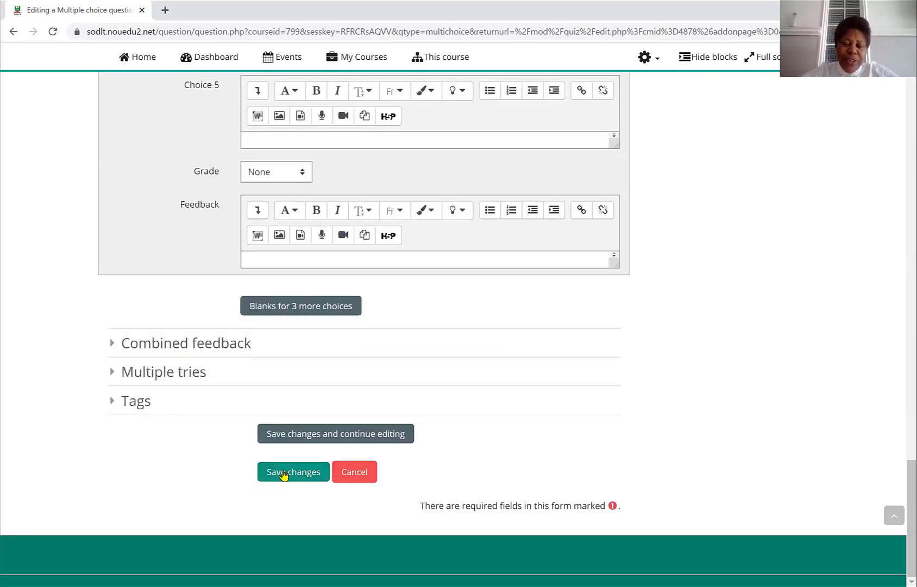
{"action": "left_click", "coordinate": [284, 476]}
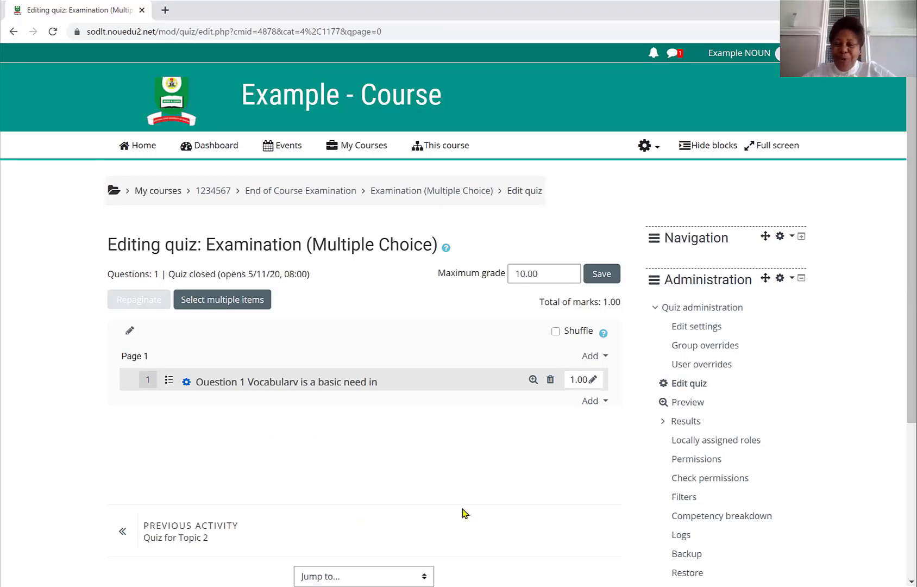
- Add a new multiple choice question to the quiz and name it Question 2
{"action": "left_click", "coordinate": [589, 402]}
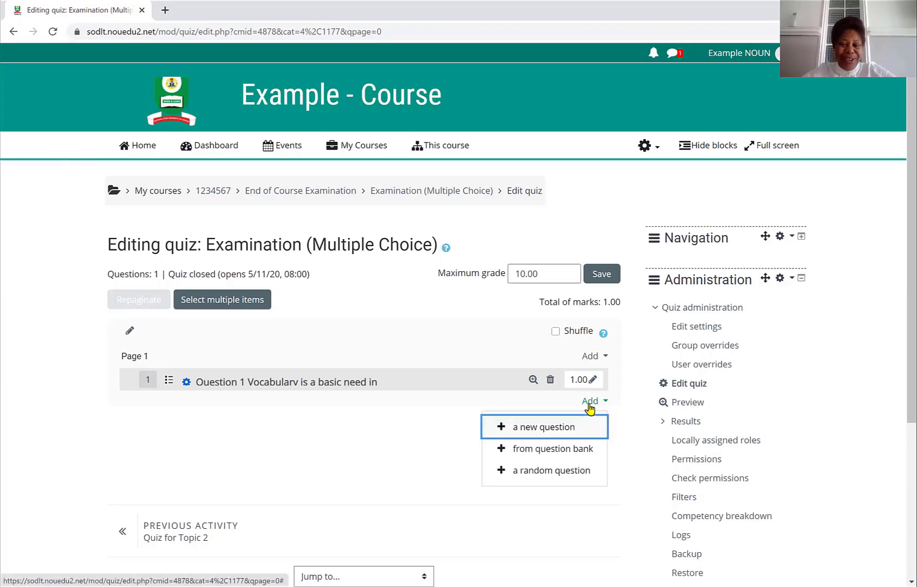
{"action": "left_click", "coordinate": [565, 430]}
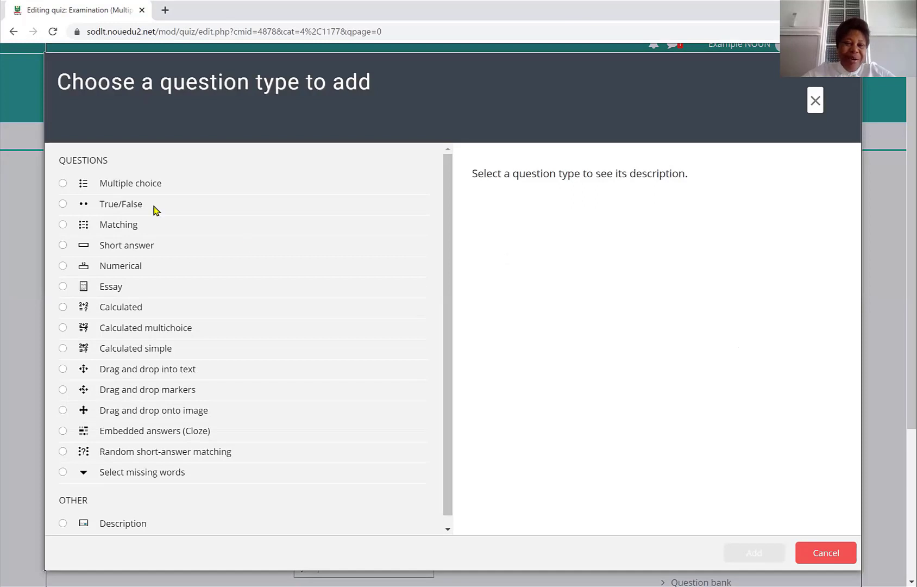
{"action": "left_click", "coordinate": [63, 184]}
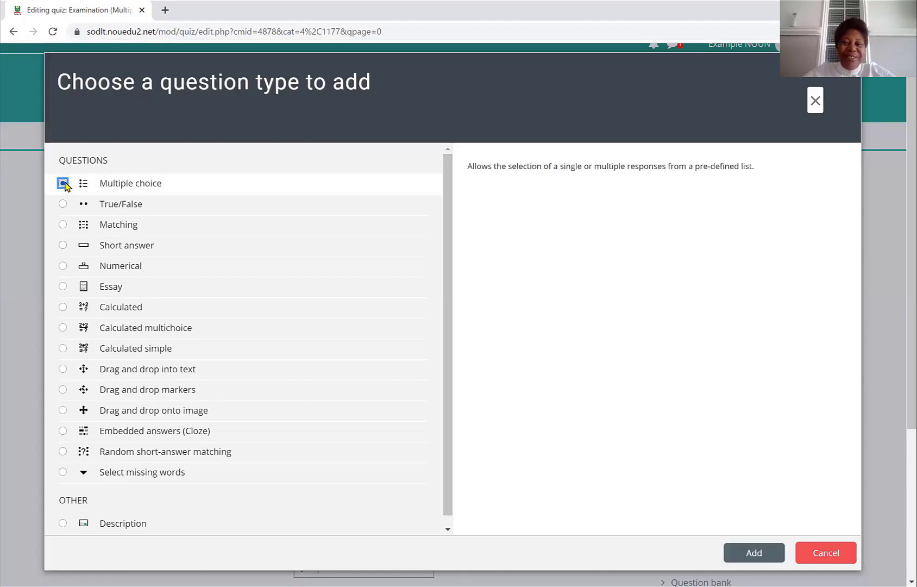
{"action": "left_click", "coordinate": [751, 556]}
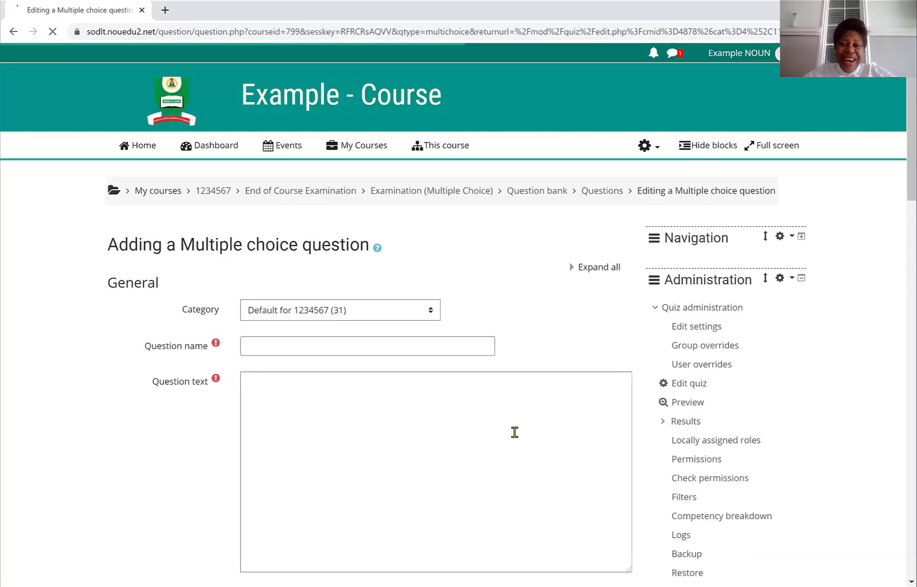
{"action": "left_click", "coordinate": [252, 342]}
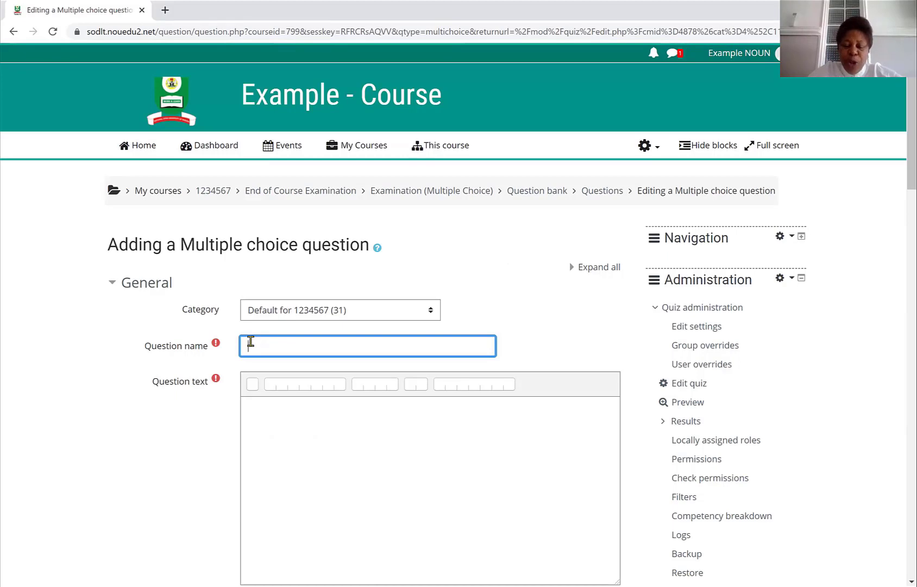
{"action": "type", "text": "Qu"}
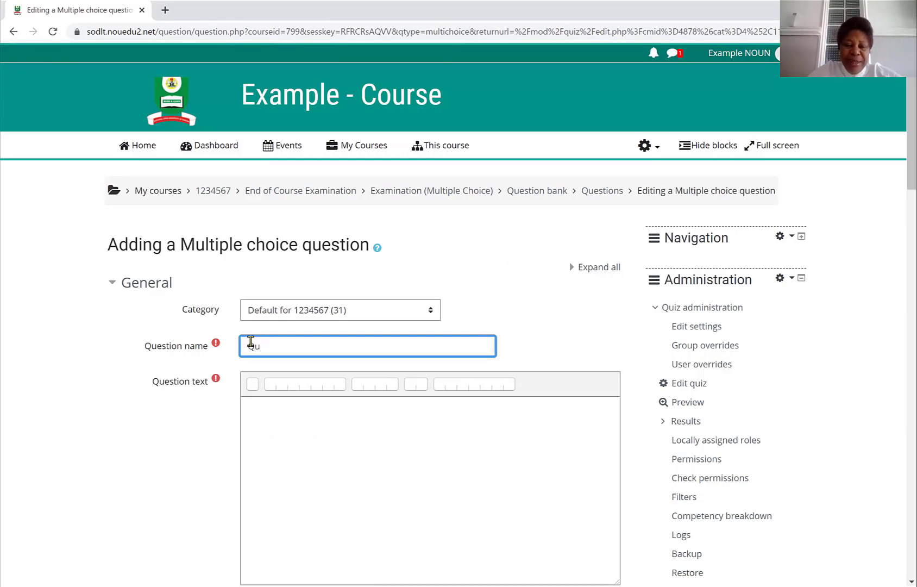
{"action": "type", "text": "estion 2"}
- Copy the second question's stem 'Which of these words poses a pronunciation challenge to Nigerian users of English?' from the Word guide into the question text
{"action": "left_click", "coordinate": [248, 450]}
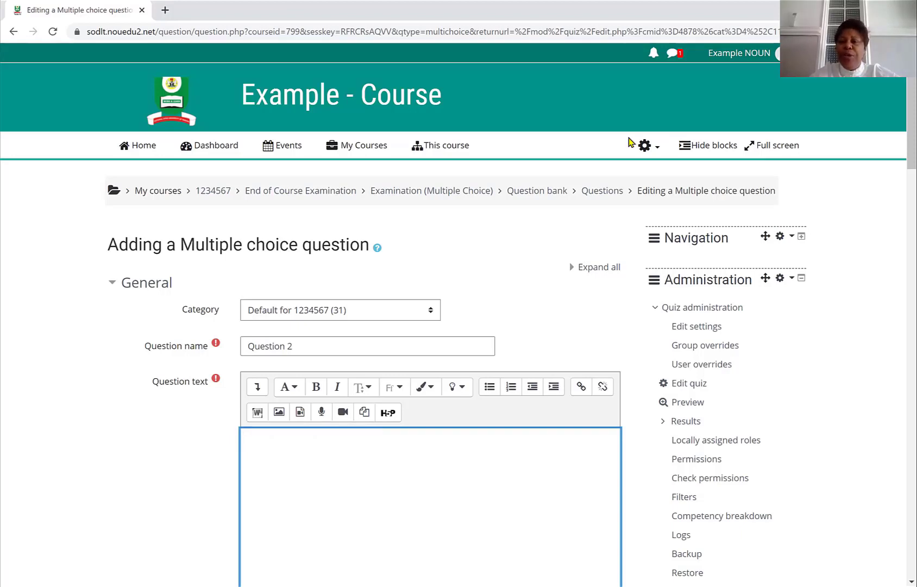
{"action": "key", "text": "alt+Tab"}
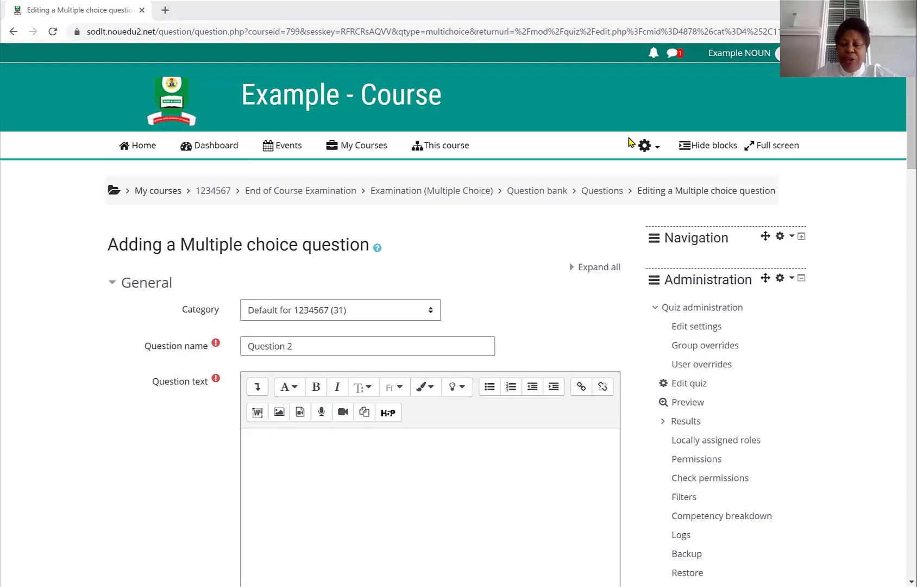
{"action": "key", "text": "alt+Tab"}
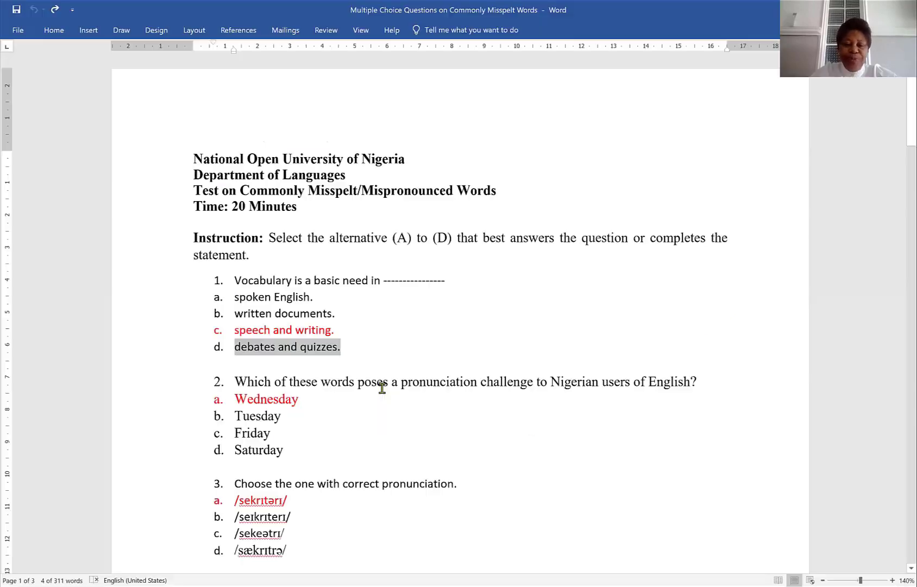
{"action": "left_click", "coordinate": [237, 382]}
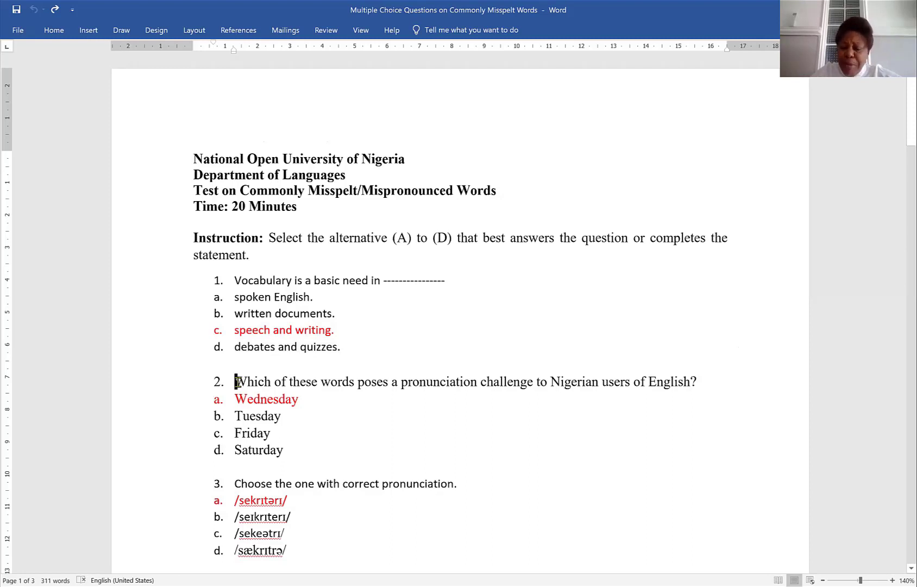
{"action": "triple_click", "coordinate": [238, 382]}
{"action": "key", "text": "ctrl+c"}
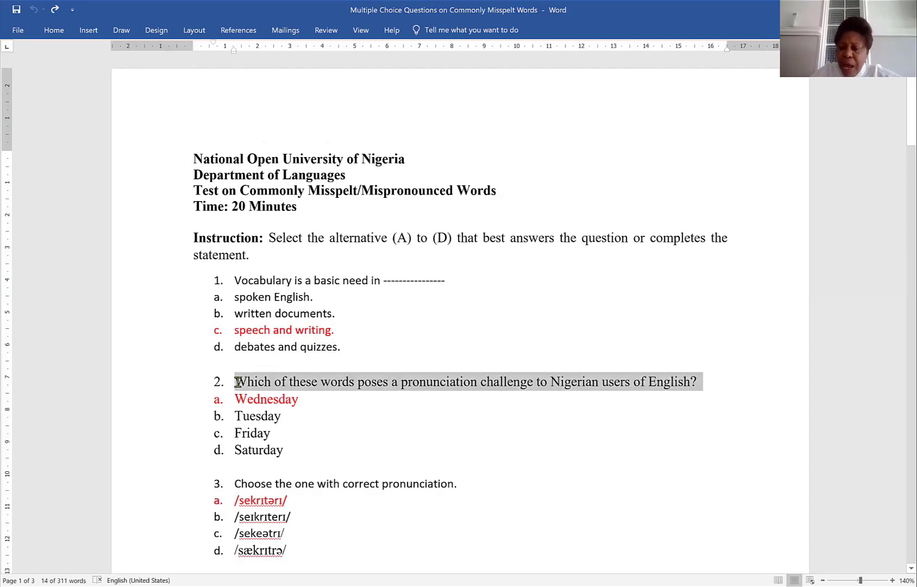
{"action": "key", "text": "shift+Left"}
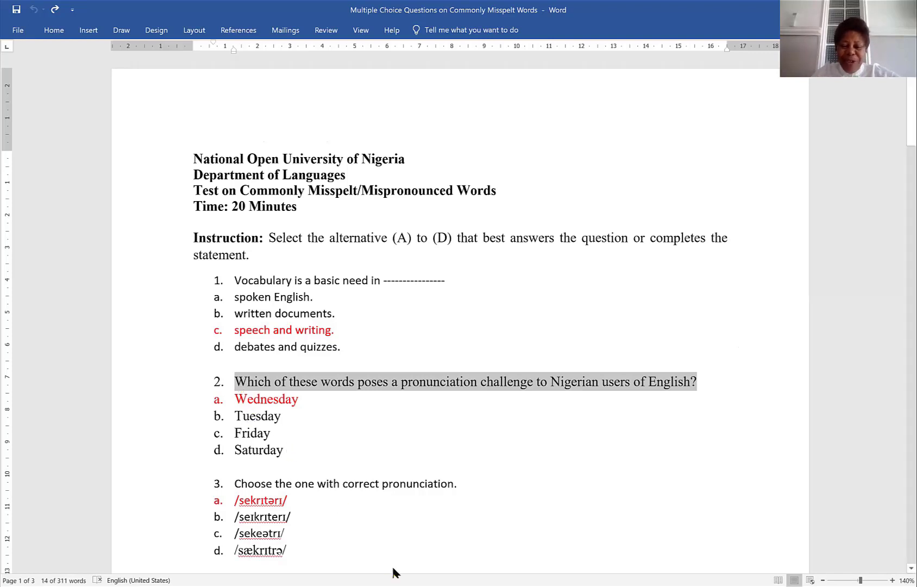
{"action": "left_click", "coordinate": [721, 25]}
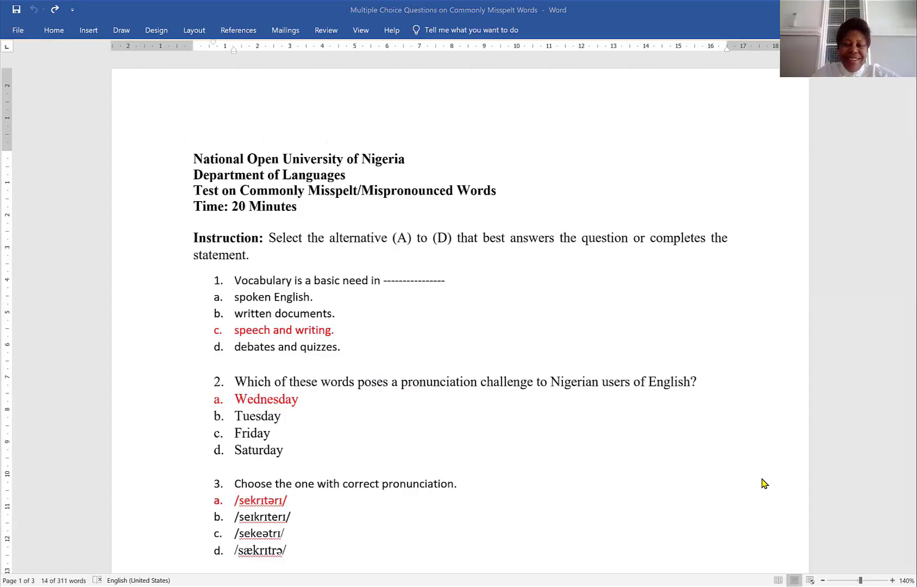
{"action": "key", "text": "alt+Tab"}
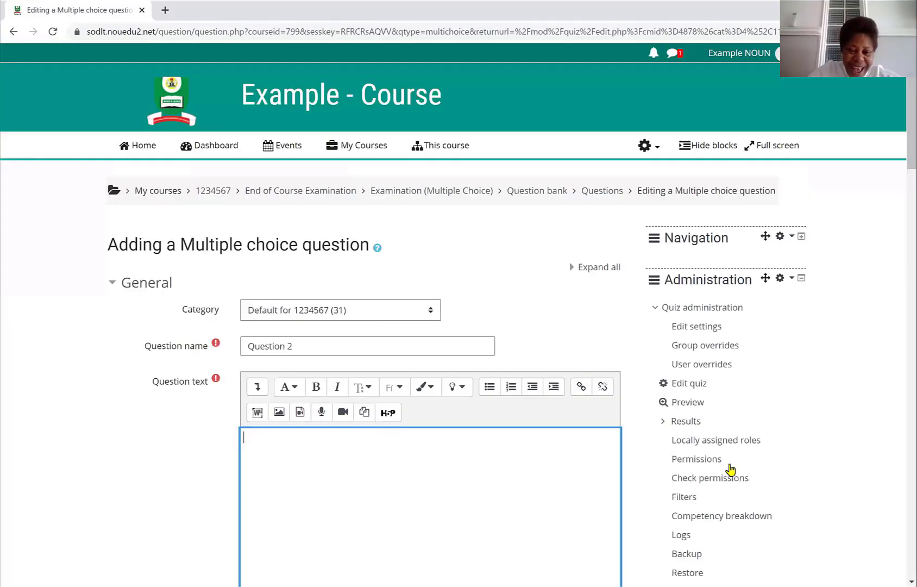
{"action": "key", "text": "ctrl+v"}
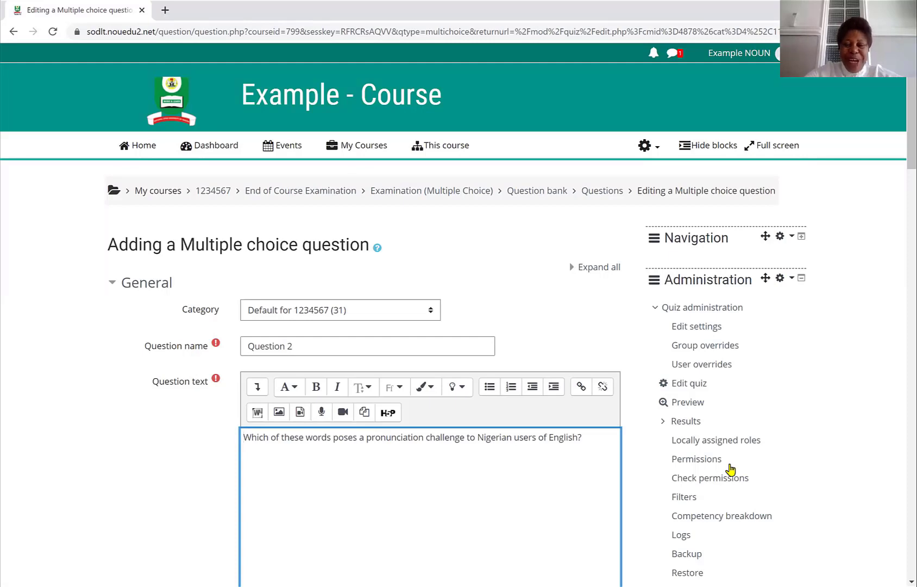
{"action": "scroll", "coordinate": [731, 468], "scroll_direction": "down", "scroll_amount": 5}
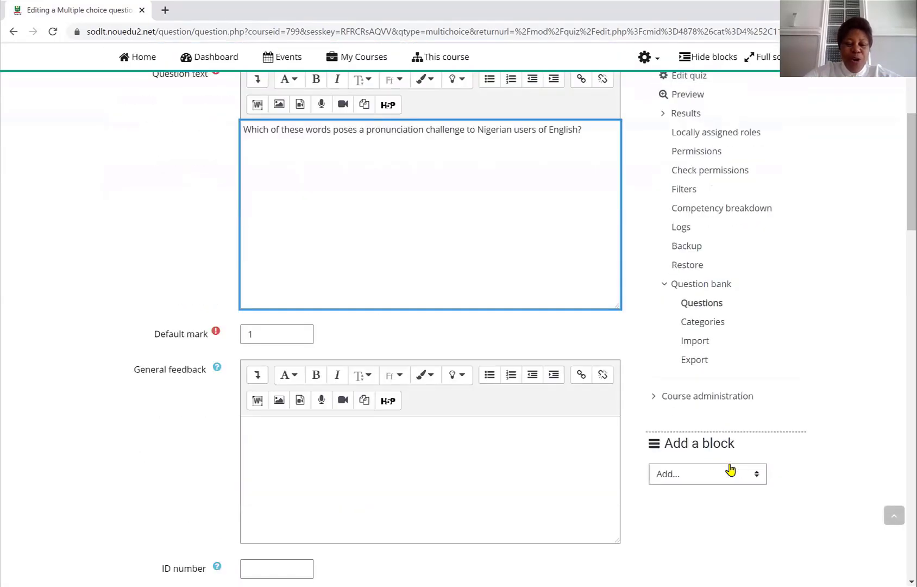
- Set the question's choice numbering style to A., B., C., ..
{"action": "scroll", "coordinate": [731, 468], "scroll_direction": "down", "scroll_amount": 3}
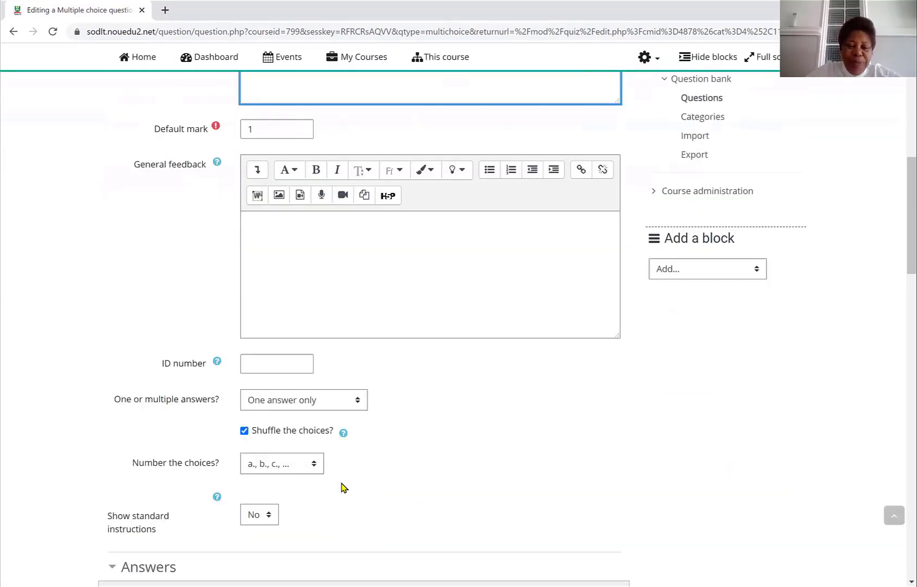
{"action": "left_click", "coordinate": [314, 466]}
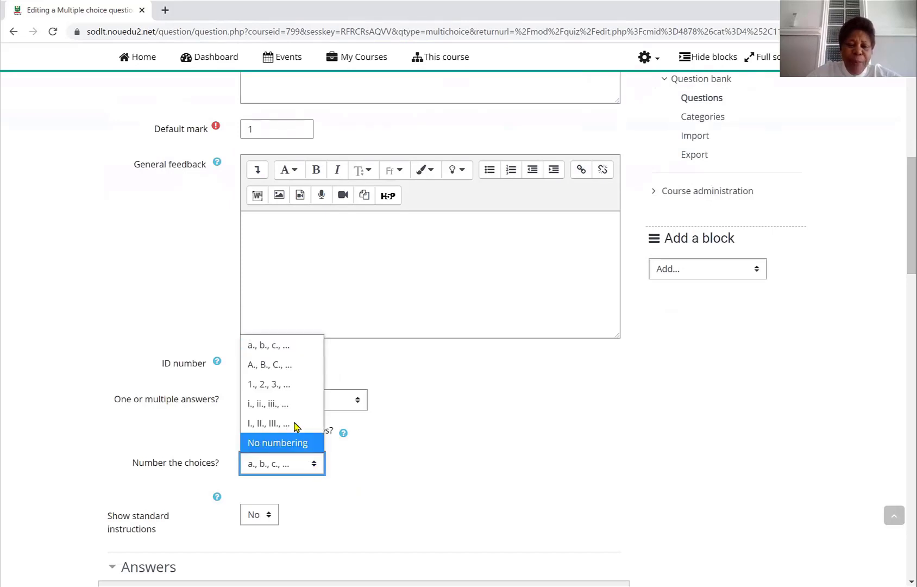
{"action": "left_click", "coordinate": [284, 365]}
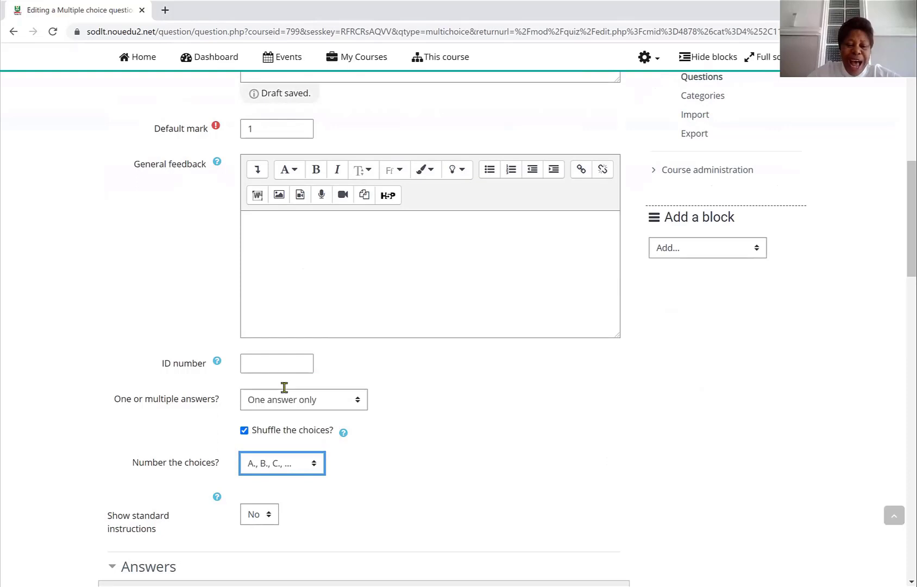
- Copy the answer 'Wednesday' from the Word guide into Choice 1 and set its grade to 100%
{"action": "scroll", "coordinate": [278, 505], "scroll_direction": "down", "scroll_amount": 5}
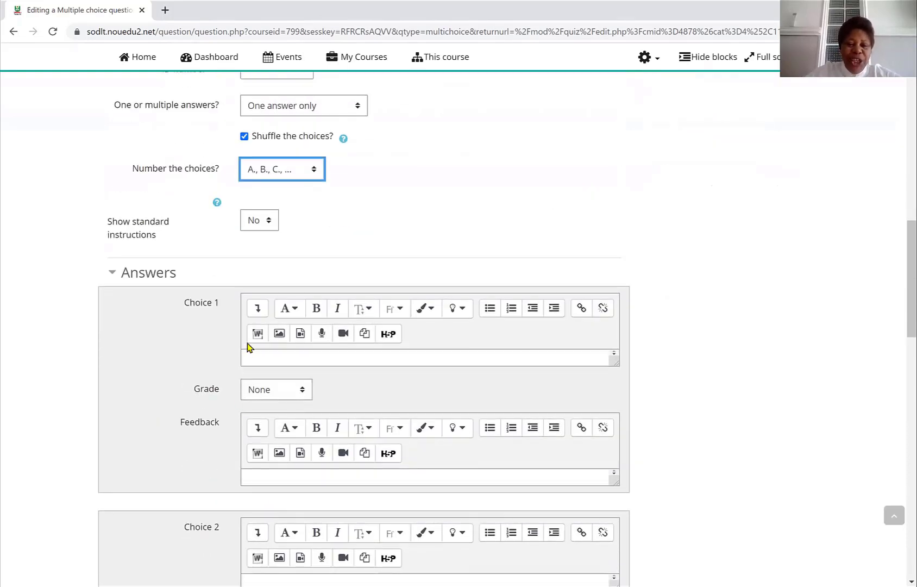
{"action": "left_click", "coordinate": [247, 353]}
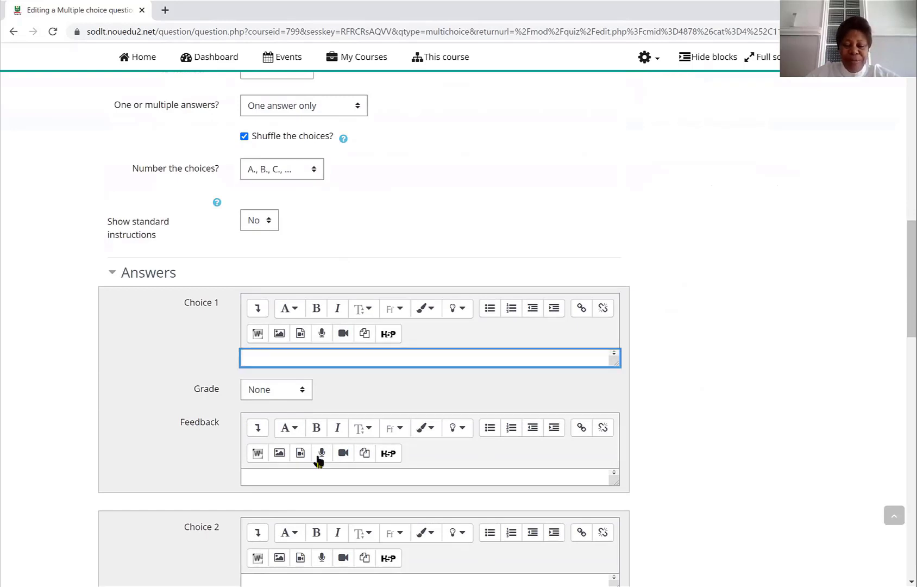
{"action": "left_click", "coordinate": [665, 135]}
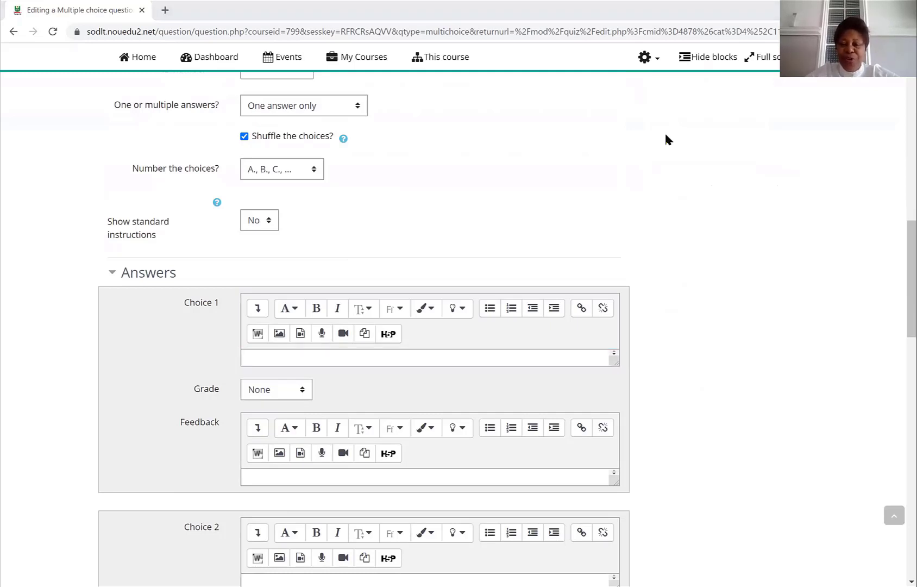
{"action": "key", "text": "alt+Tab"}
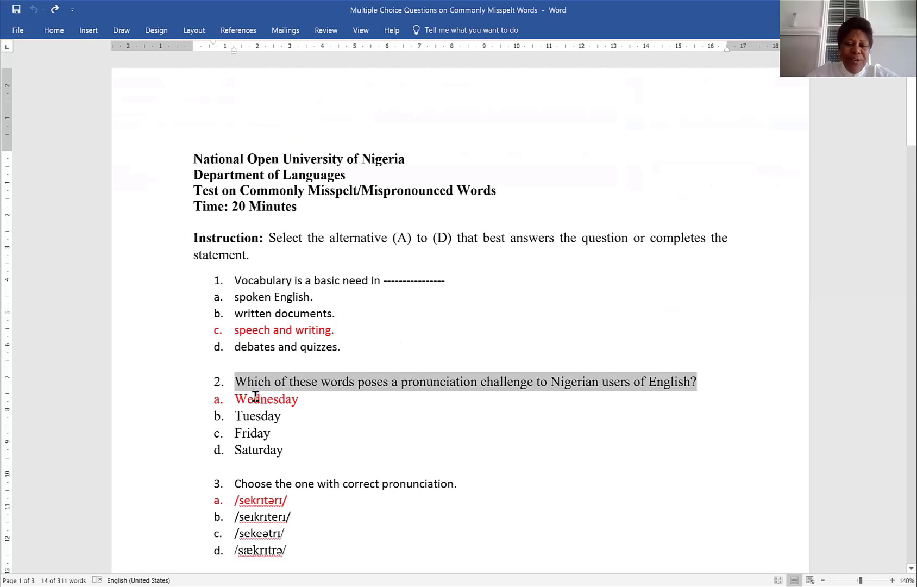
{"action": "left_click", "coordinate": [232, 399]}
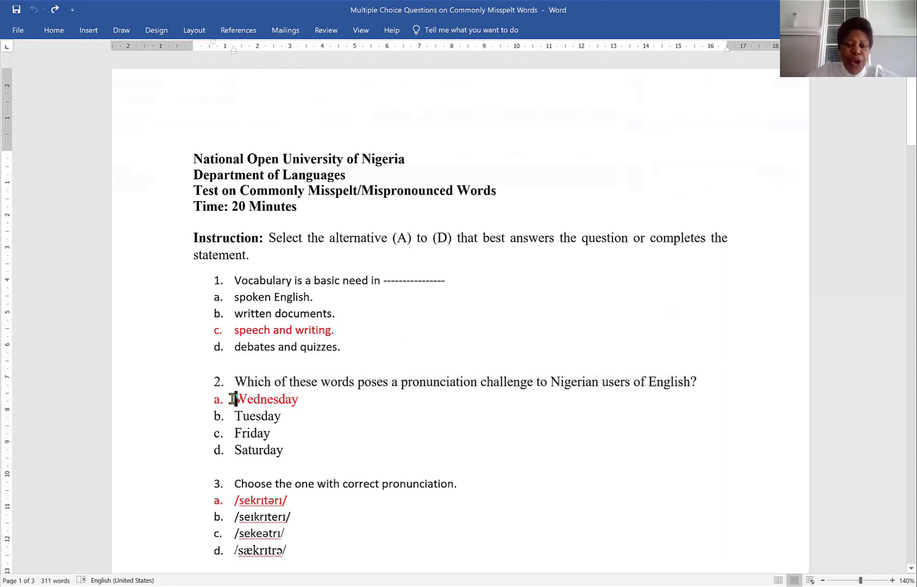
{"action": "key", "text": "shift+Down"}
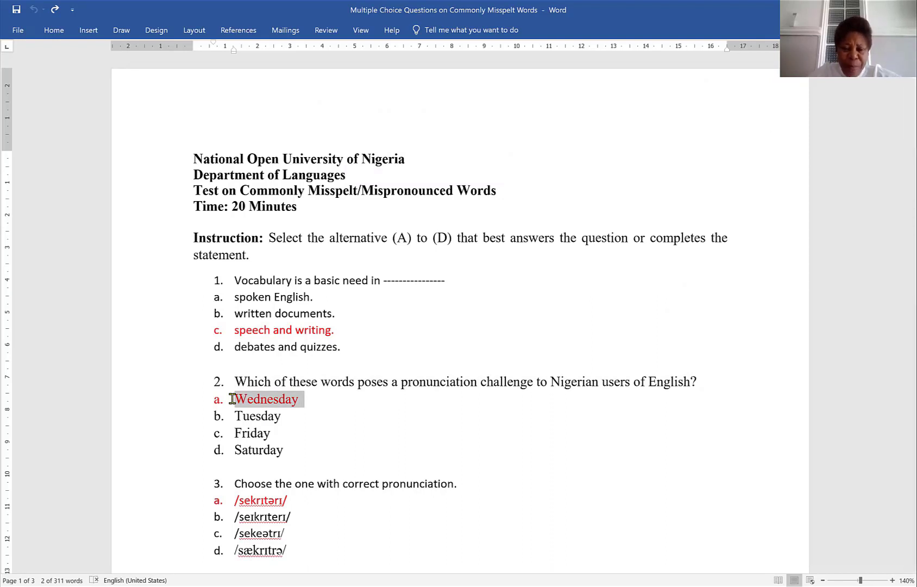
{"action": "key", "text": "shift+Left"}
{"action": "key", "text": "ctrl+c"}
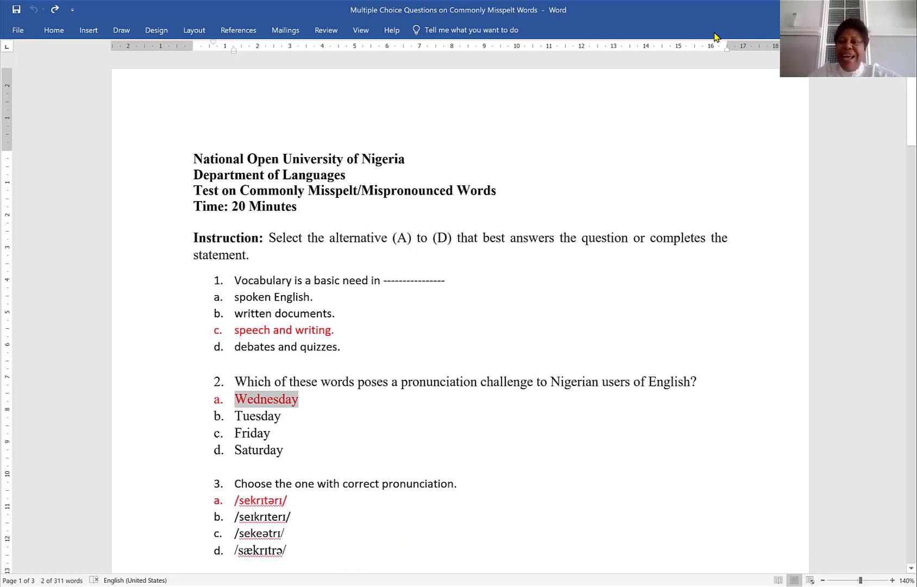
{"action": "key", "text": "alt+Tab"}
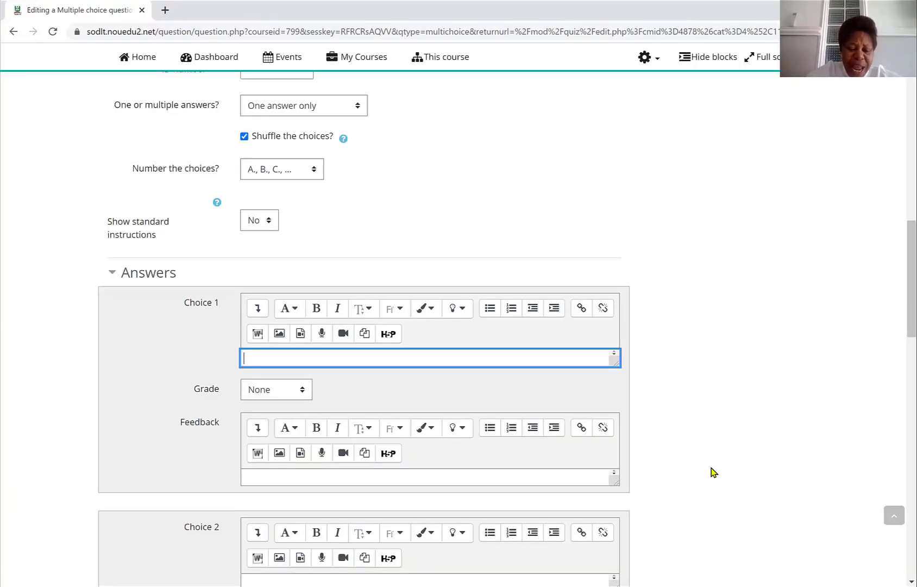
{"action": "key", "text": "ctrl+v"}
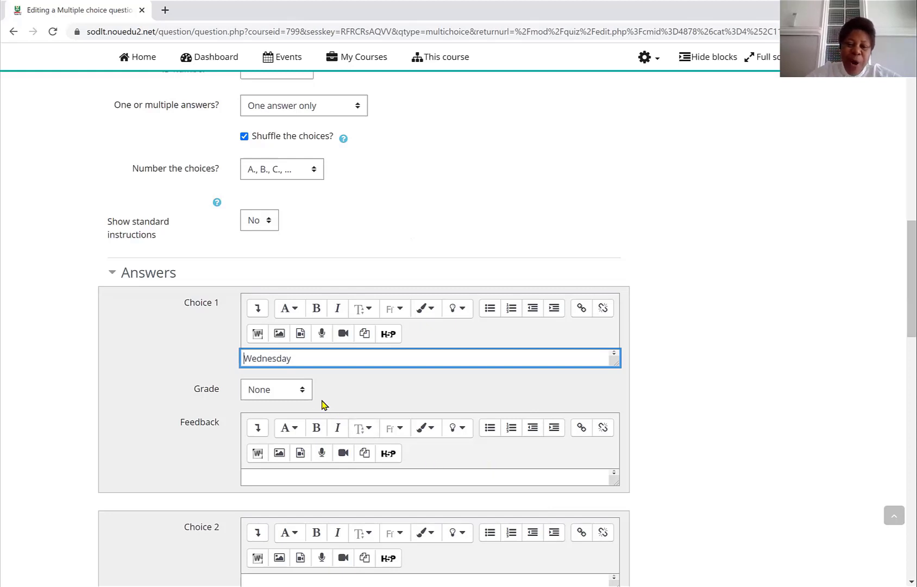
{"action": "left_click", "coordinate": [304, 390]}
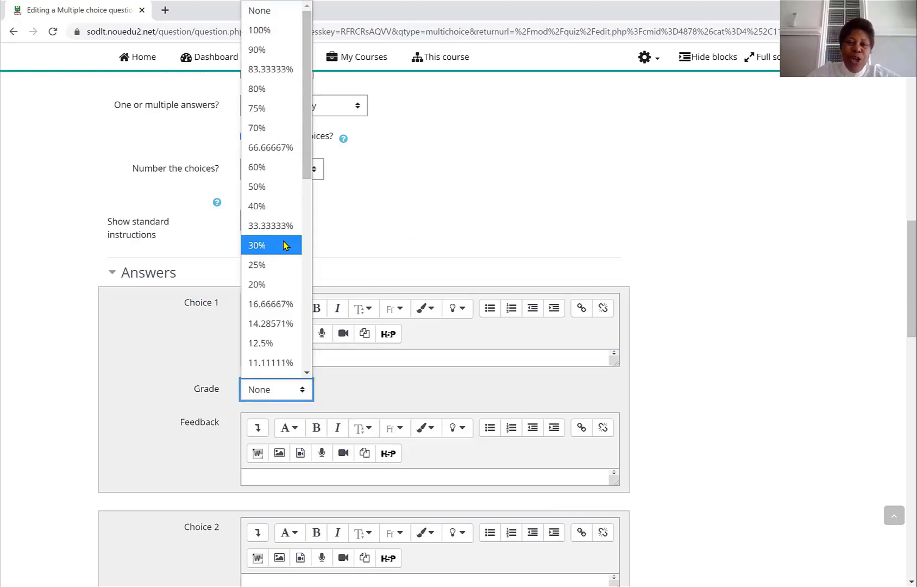
{"action": "left_click", "coordinate": [267, 36]}
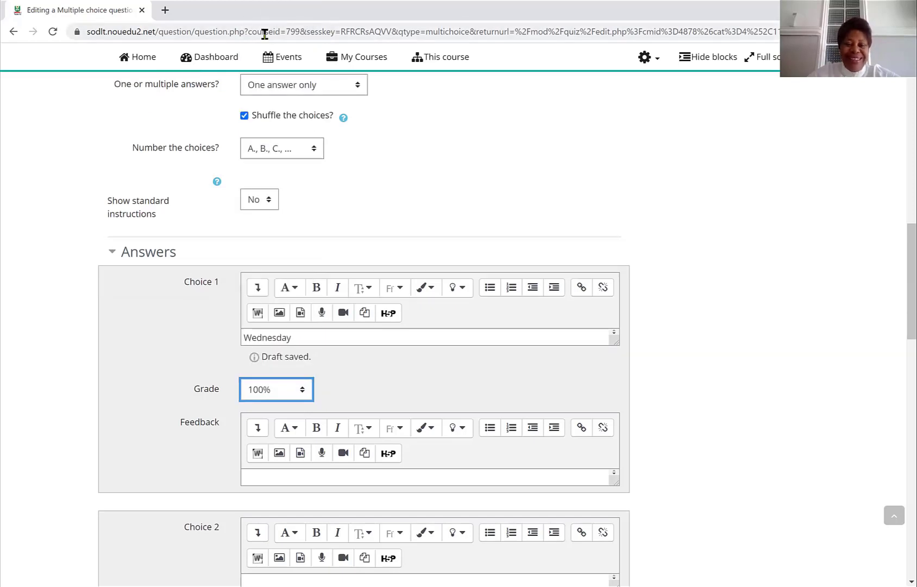
- Copy the answer 'Tuesday' from the Word guide for Choice 2
{"action": "scroll", "coordinate": [265, 34], "scroll_direction": "down", "scroll_amount": 5}
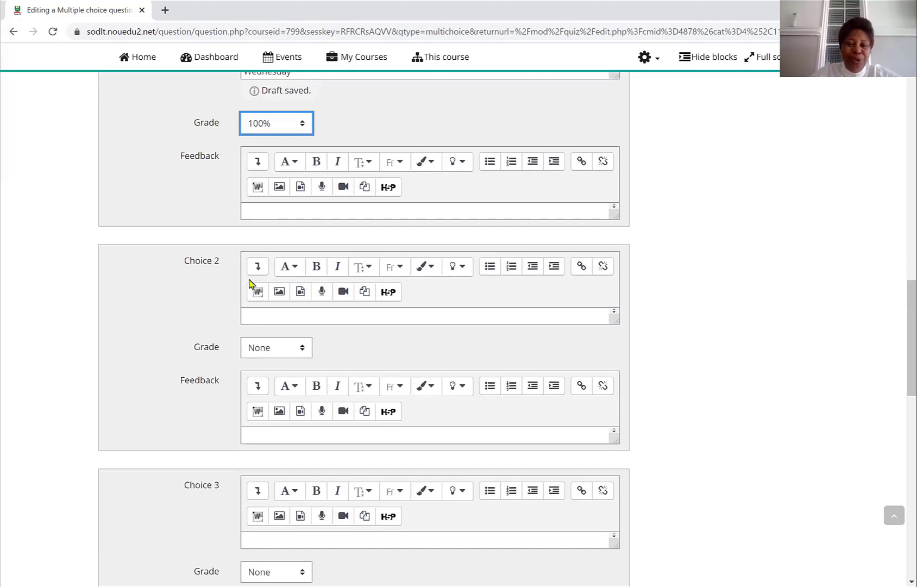
{"action": "left_click", "coordinate": [245, 319]}
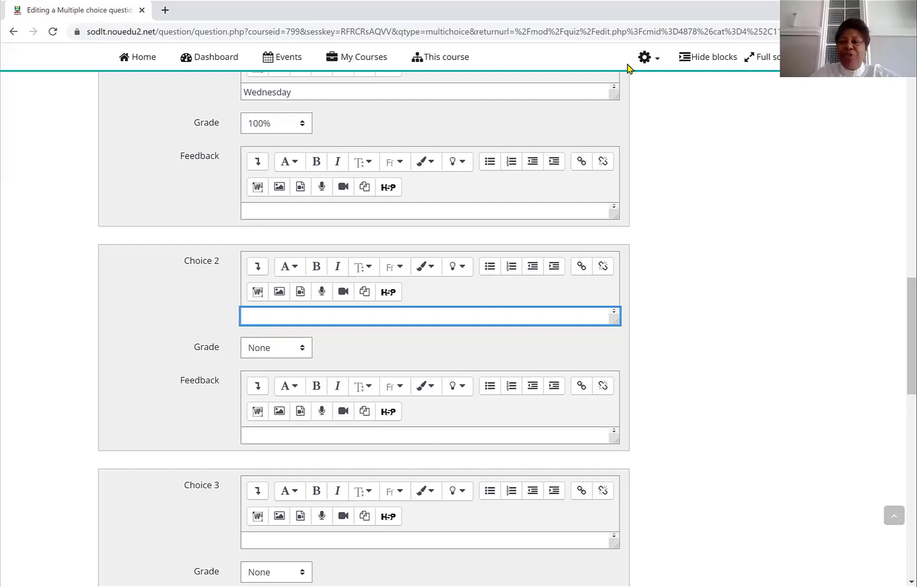
{"action": "left_click", "coordinate": [669, 80]}
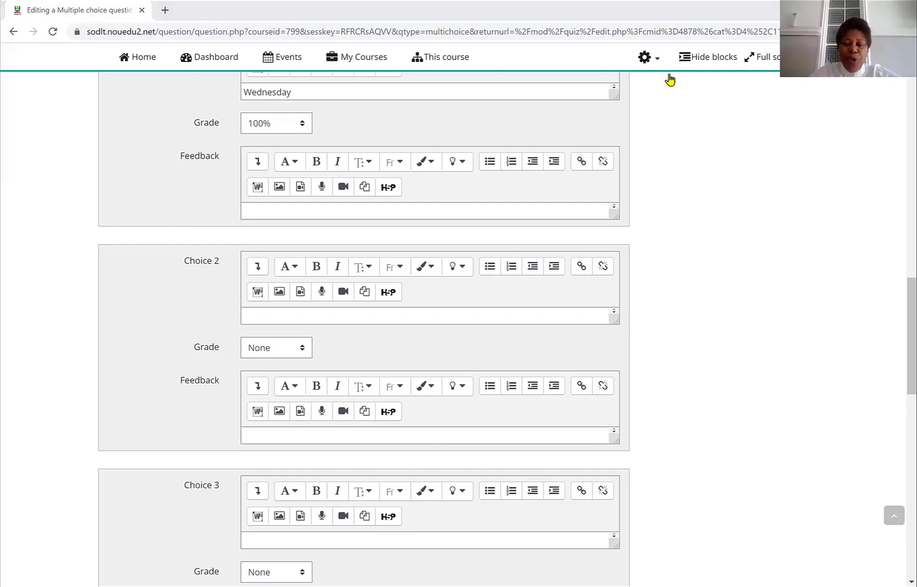
{"action": "key", "text": "alt+Tab"}
{"action": "left_click_drag", "start_coordinate": [286, 416], "coordinate": [233, 417]}
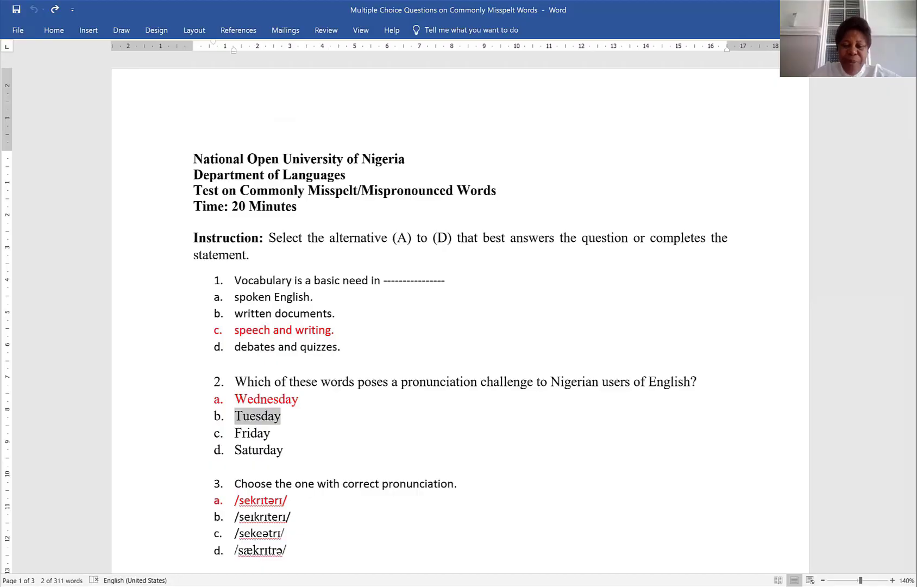
{"action": "key", "text": "alt+Tab"}
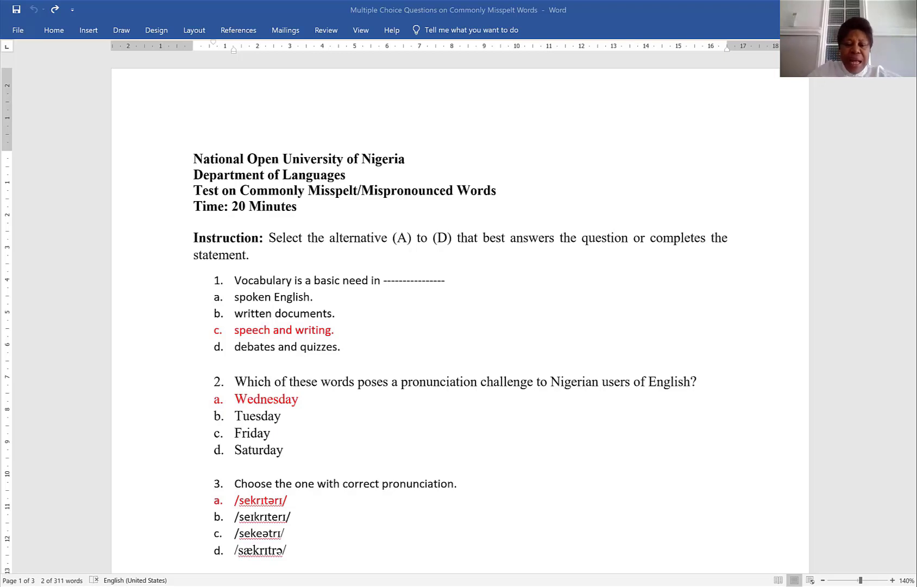
- Select the remaining answers 'Friday' and 'Saturday' of the second question in the Word guide
{"action": "left_click", "coordinate": [232, 435]}
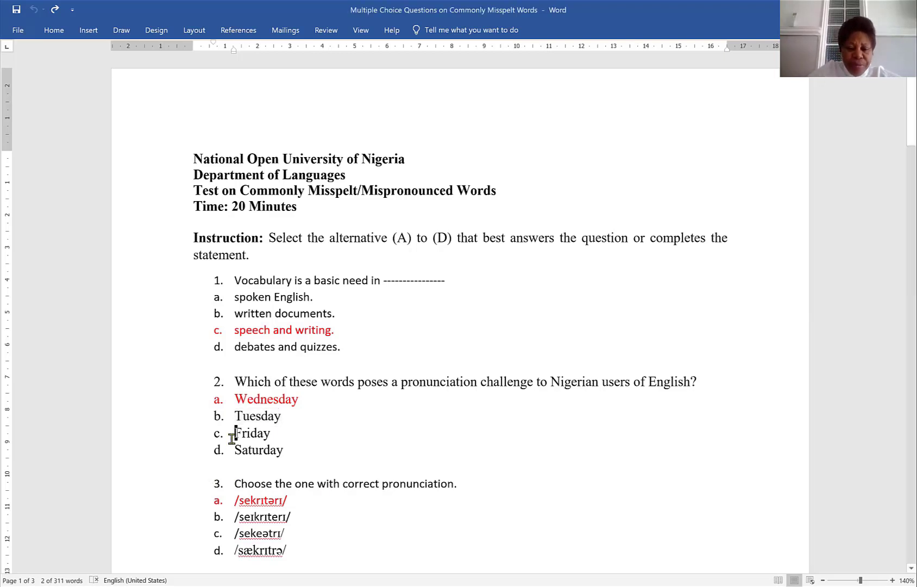
{"action": "key", "text": "ctrl+shift+Right"}
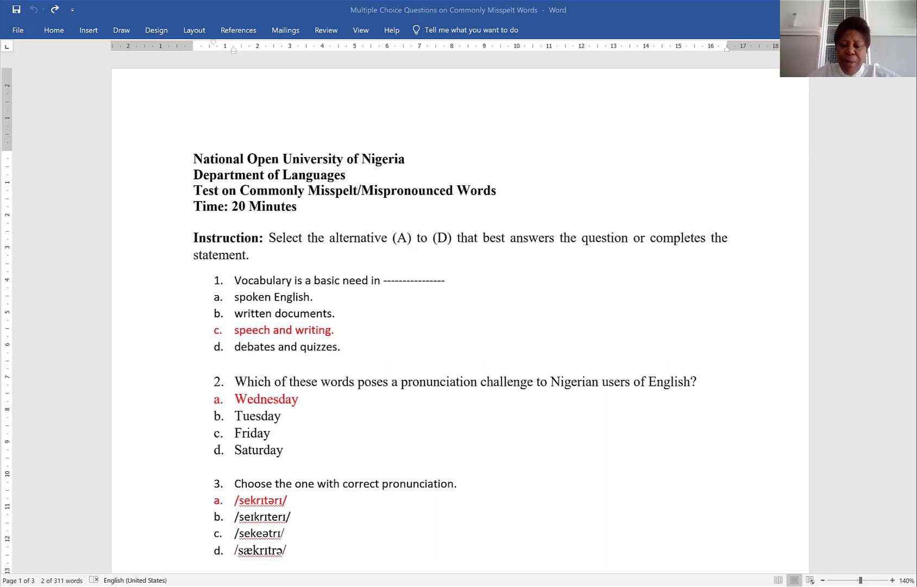
- Select the third question's stem 'Choose the one with correct pronunciation.' in the Word guide
{"action": "left_click", "coordinate": [232, 477]}
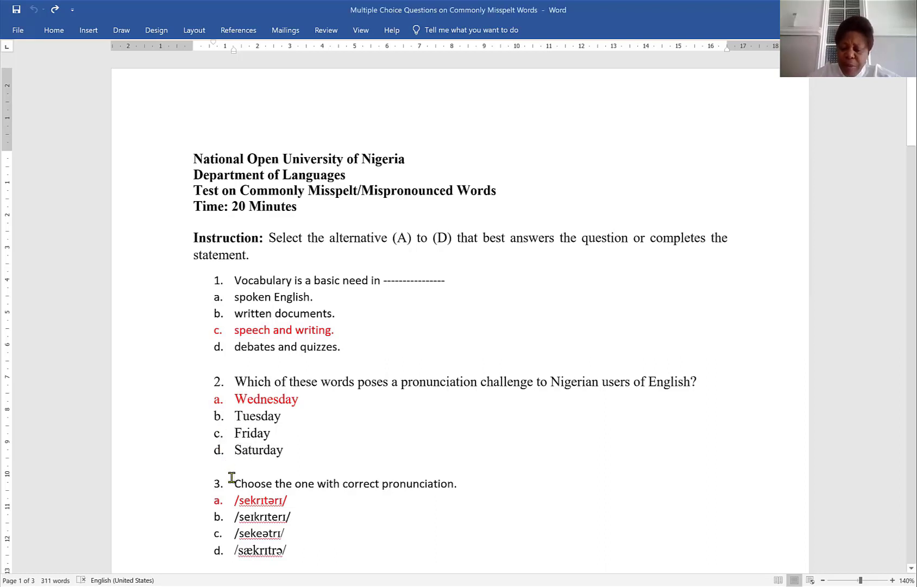
{"action": "triple_click", "coordinate": [232, 477]}
{"action": "key", "text": "shift+Left"}
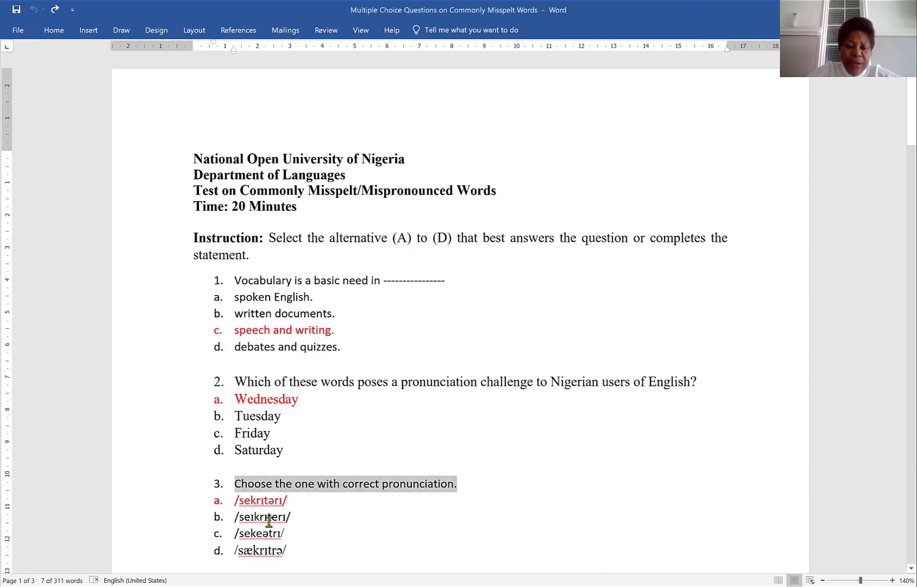
- Select the third question's first and second phonetic answer options in the Word guide
{"action": "left_click", "coordinate": [234, 504]}
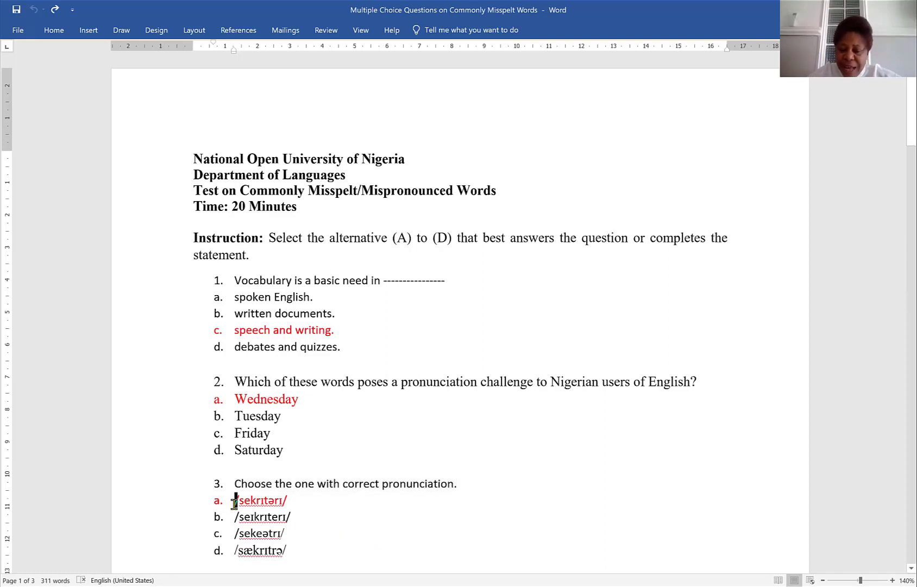
{"action": "triple_click", "coordinate": [233, 504]}
{"action": "key", "text": "shift+Left"}
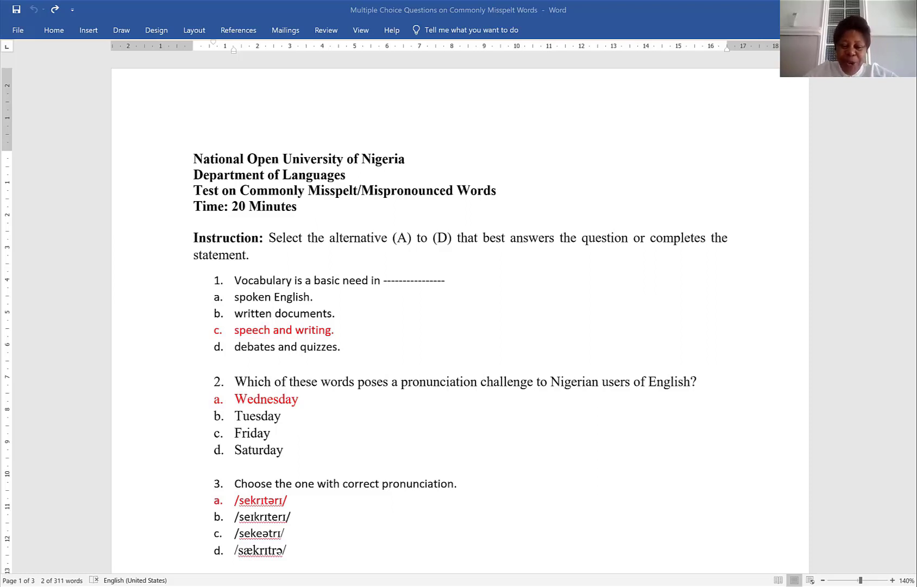
{"action": "left_click", "coordinate": [368, 535]}
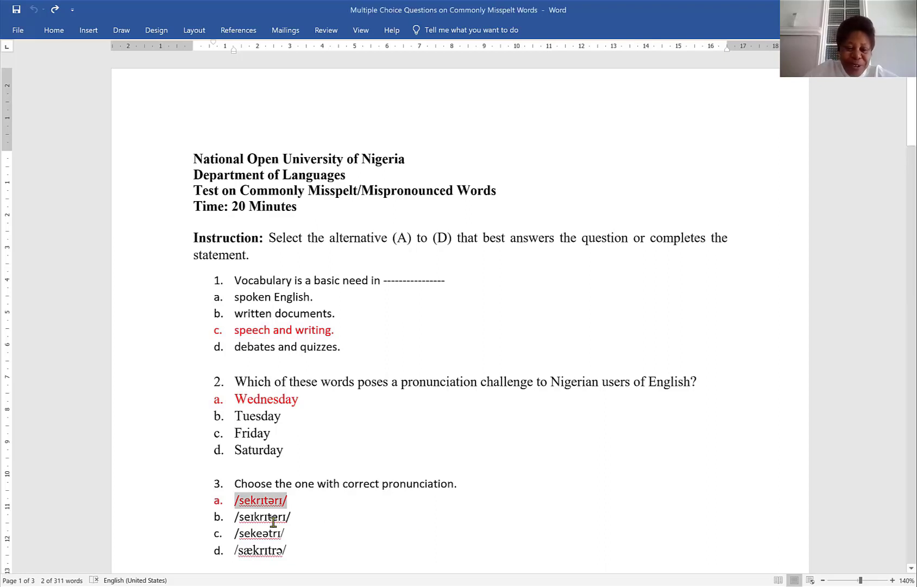
{"action": "left_click", "coordinate": [233, 518]}
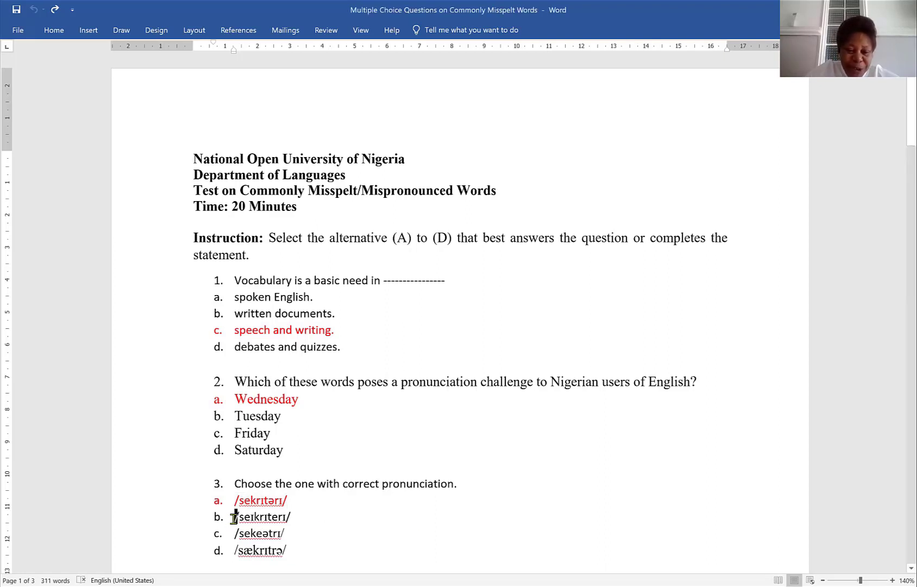
{"action": "triple_click", "coordinate": [234, 518]}
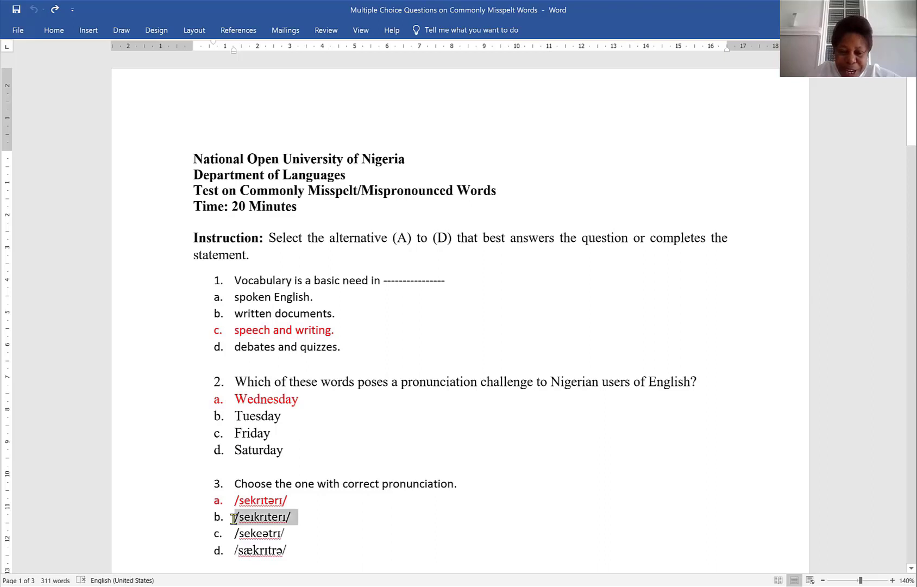
{"action": "key", "text": "shift+Left"}
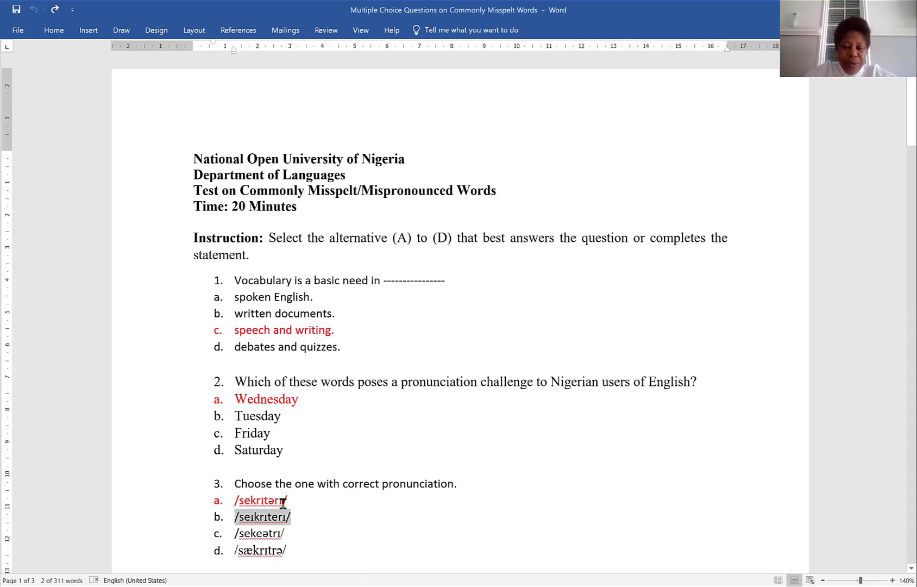
- Select the third question's third and fourth phonetic answer options in the Word guide
{"action": "left_click", "coordinate": [233, 531]}
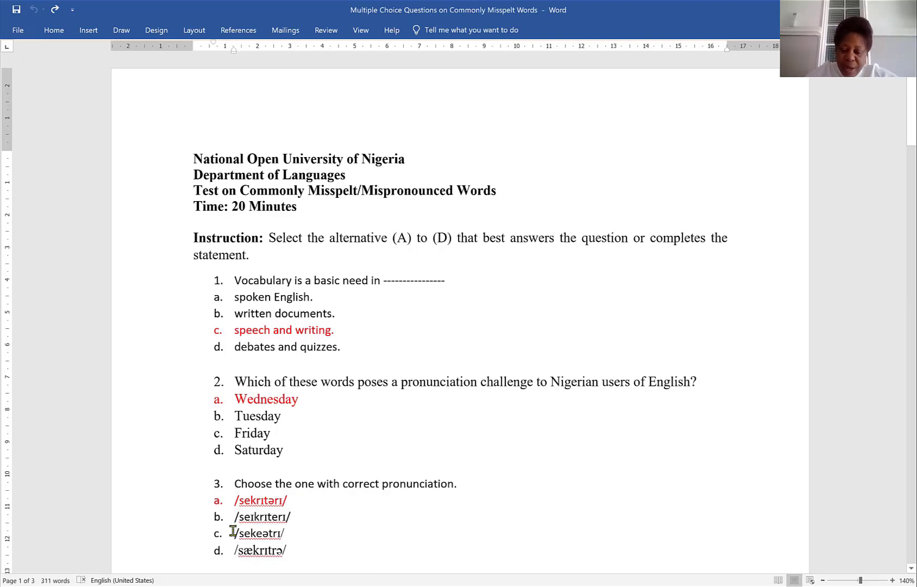
{"action": "key", "text": "shift+Right"}
{"action": "key", "text": "shift+Right"}
{"action": "key", "text": "shift+Right"}
{"action": "key", "text": "shift+Right"}
{"action": "key", "text": "shift+Right"}
{"action": "key", "text": "shift+Right"}
{"action": "key", "text": "shift+Right"}
{"action": "key", "text": "shift+Right"}
{"action": "key", "text": "shift+Right"}
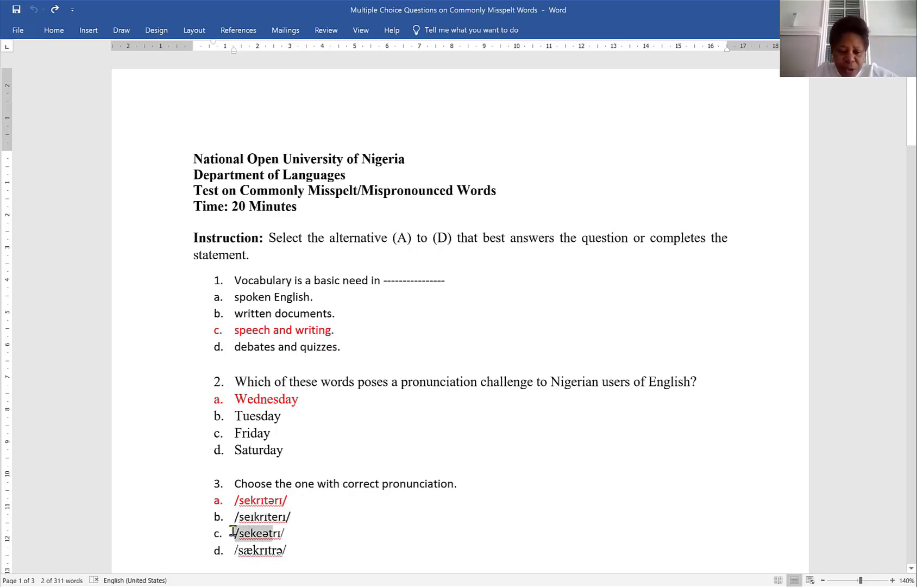
{"action": "key", "text": "shift+Right"}
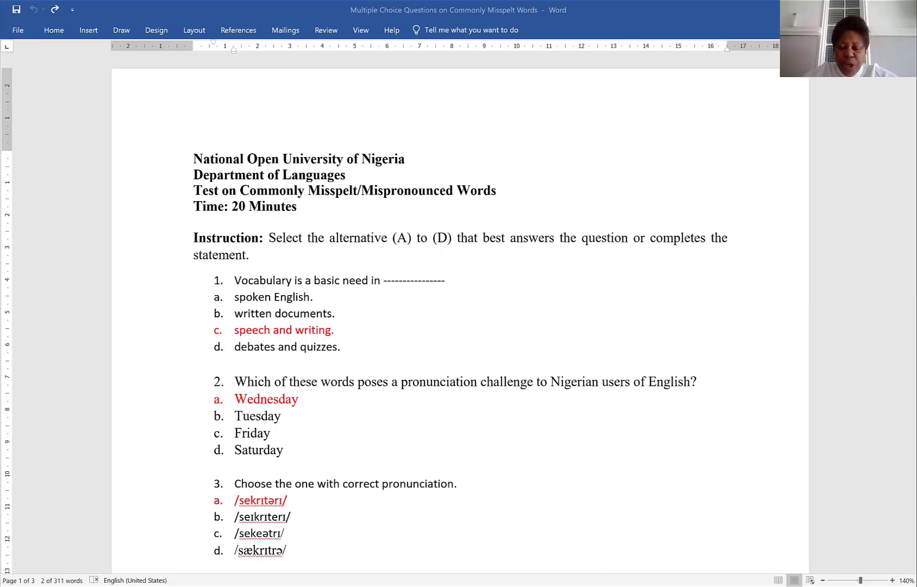
{"action": "left_click", "coordinate": [232, 555]}
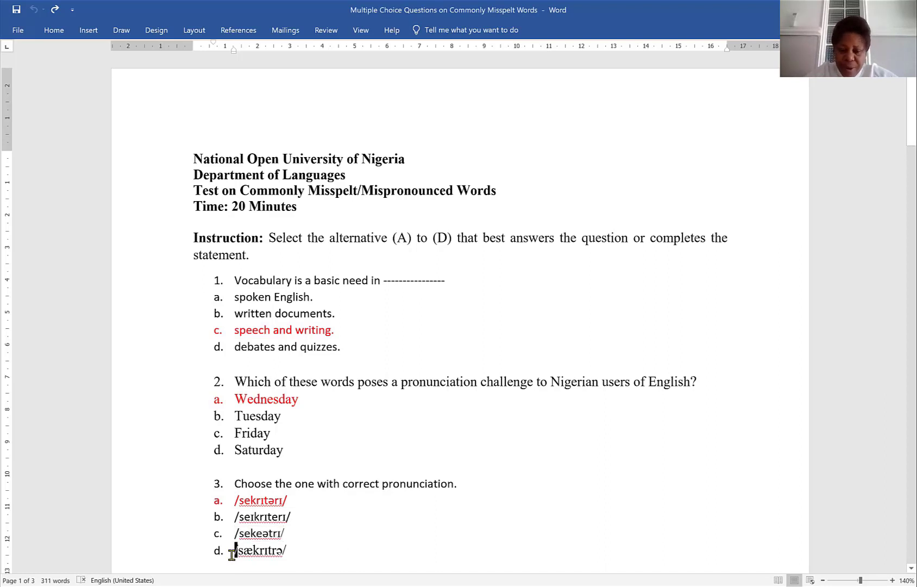
{"action": "triple_click", "coordinate": [232, 557]}
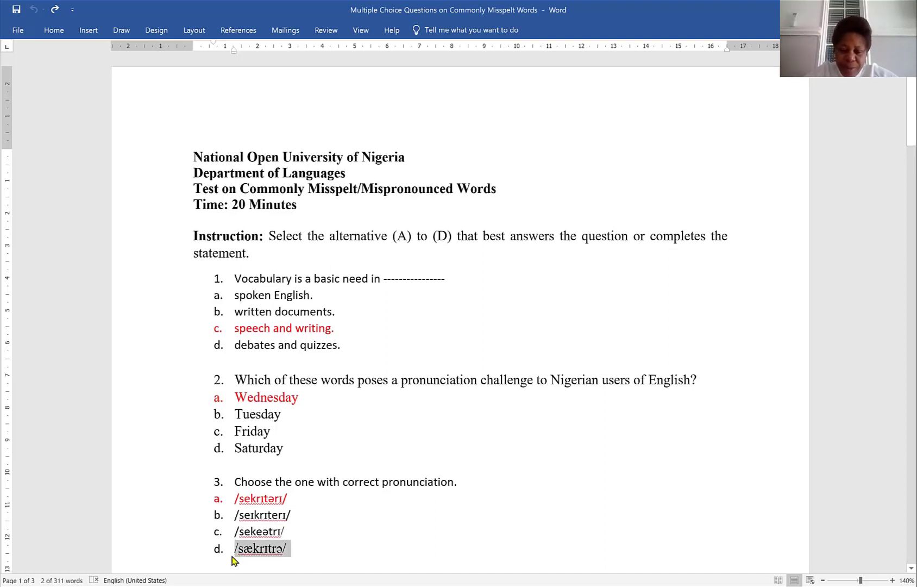
{"action": "key", "text": "shift+Left"}
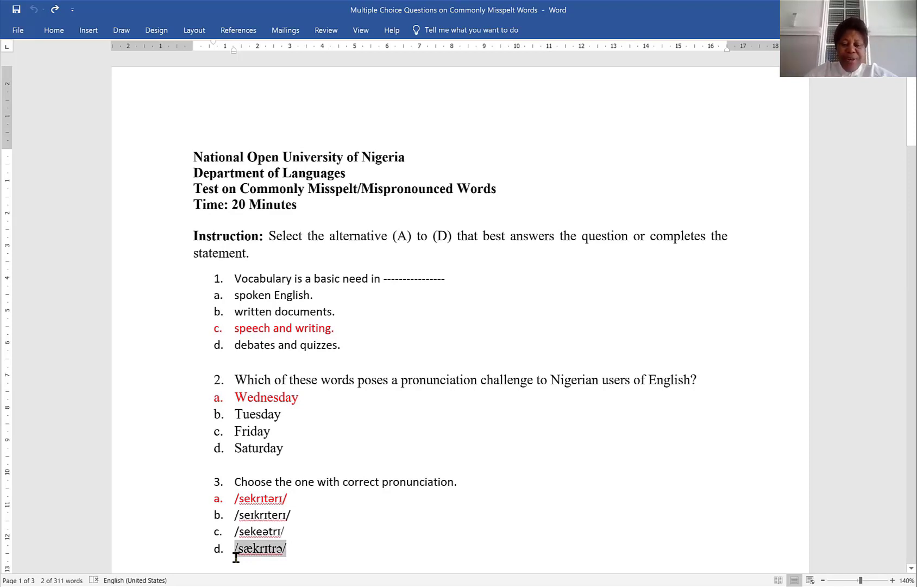
- Copy the instructions 'Answer all questions… All questions carry equal marks.' from the essay examination document into the quiz description
{"action": "key", "text": "Right"}
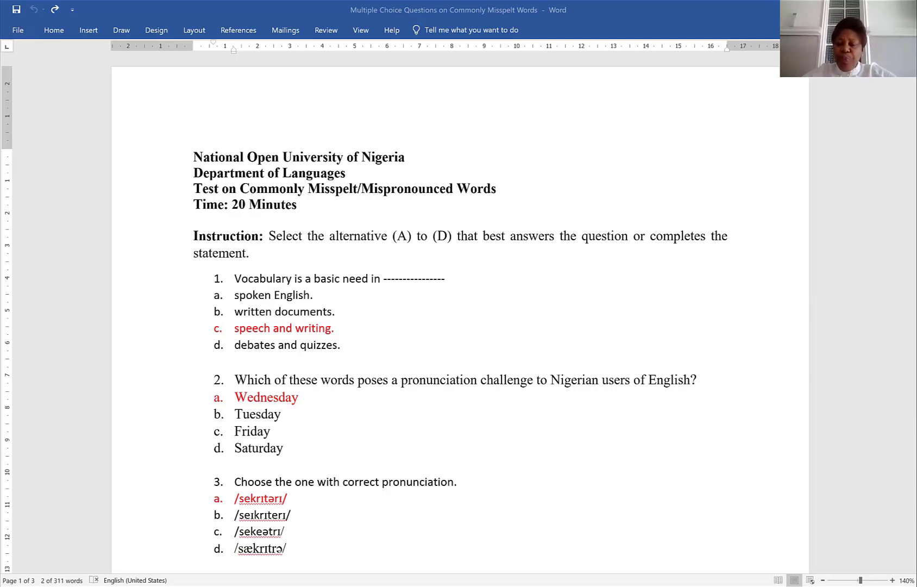
{"action": "left_click", "coordinate": [723, 459]}
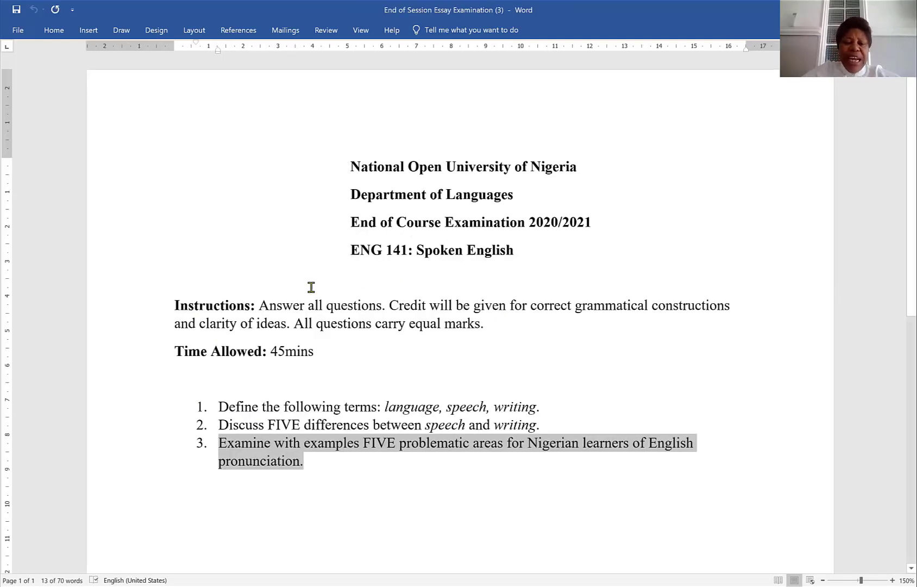
{"action": "left_click", "coordinate": [261, 305]}
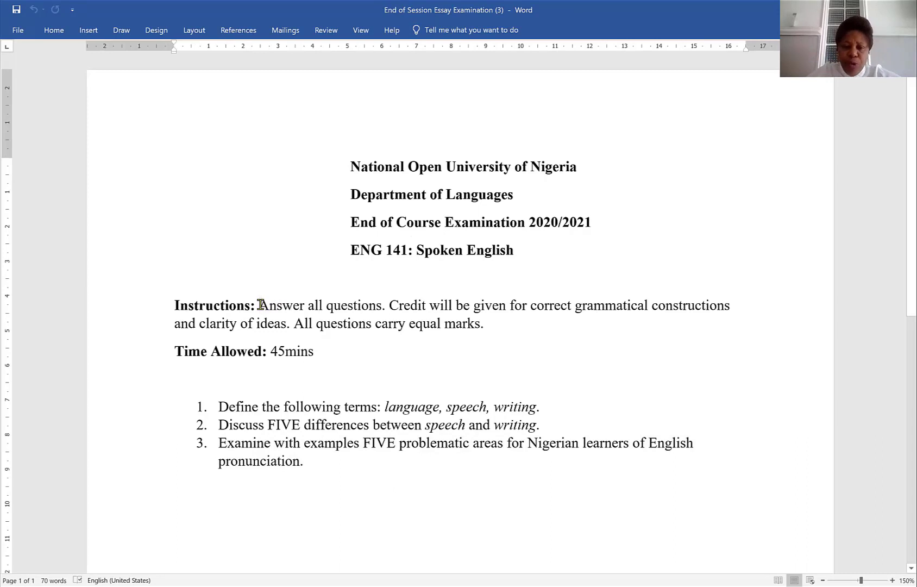
{"action": "key", "text": "shift+Down"}
{"action": "key", "text": "shift+Right"}
{"action": "key", "text": "shift+Right"}
{"action": "key", "text": "shift+Right"}
{"action": "key", "text": "shift+Right"}
{"action": "key", "text": "shift+Right"}
{"action": "key", "text": "shift+Right"}
{"action": "key", "text": "shift+Right"}
{"action": "key", "text": "shift+Right"}
{"action": "key", "text": "shift+Right"}
{"action": "key", "text": "shift+Right"}
{"action": "key", "text": "shift+Right"}
{"action": "key", "text": "shift+Right"}
{"action": "key", "text": "shift+Right"}
{"action": "key", "text": "shift+Right"}
{"action": "key", "text": "shift+Right"}
{"action": "key", "text": "shift+Right"}
{"action": "key", "text": "shift+Right"}
{"action": "key", "text": "shift+Right"}
{"action": "key", "text": "shift+Right"}
{"action": "key", "text": "shift+Right"}
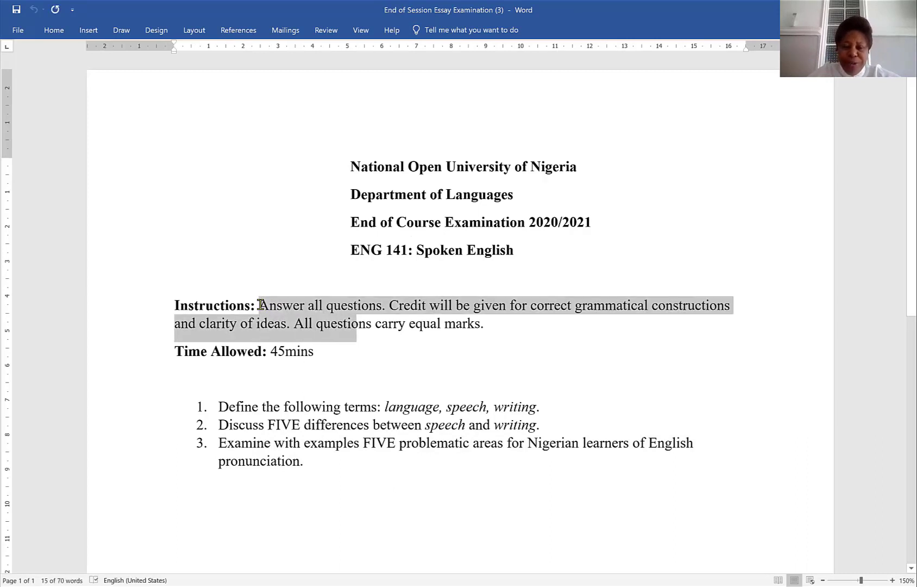
{"action": "key", "text": "shift+Right"}
{"action": "key", "text": "shift+Right"}
{"action": "key", "text": "shift+Right"}
{"action": "key", "text": "shift+Right"}
{"action": "key", "text": "shift+Right"}
{"action": "key", "text": "shift+Right"}
{"action": "key", "text": "shift+Right"}
{"action": "key", "text": "shift+Right"}
{"action": "key", "text": "shift+Right"}
{"action": "key", "text": "ctrl+c"}
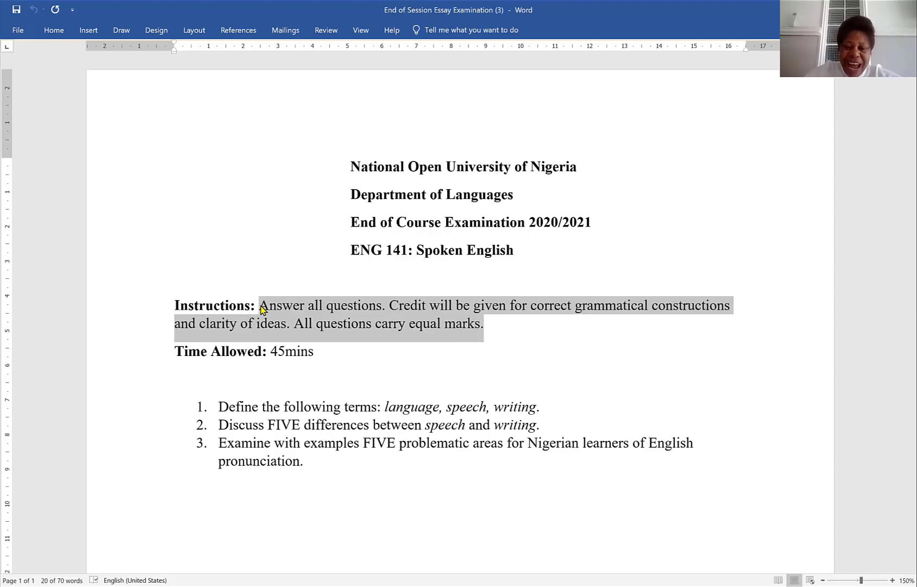
{"action": "left_click", "coordinate": [426, 585]}
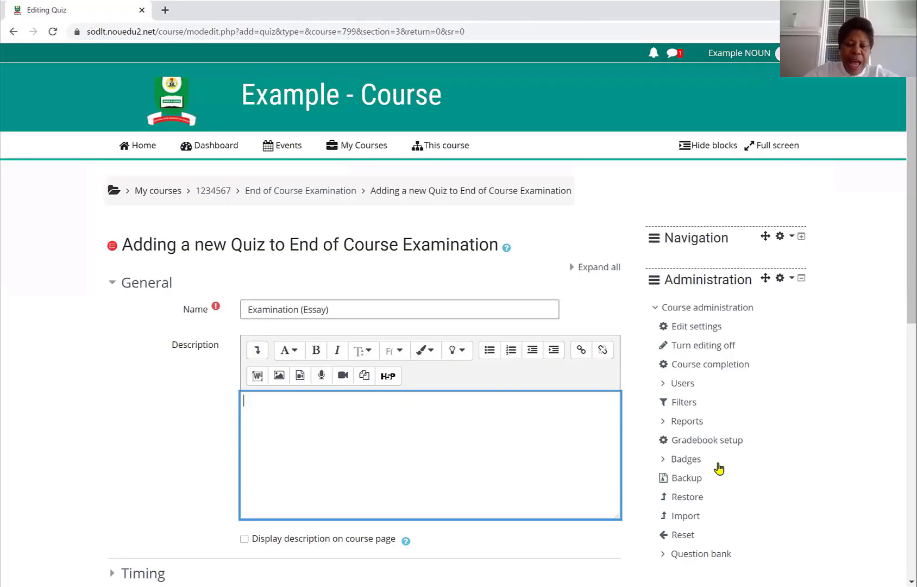
{"action": "key", "text": "ctrl+v"}
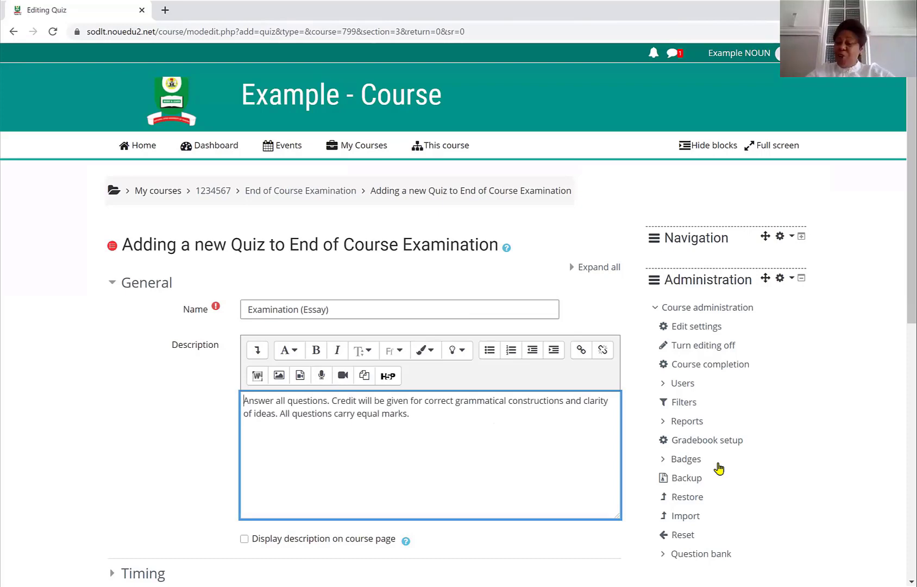
- Display the description on the course page and enable the open date, close date and time limit settings
{"action": "scroll", "coordinate": [719, 468], "scroll_direction": "down", "scroll_amount": 5}
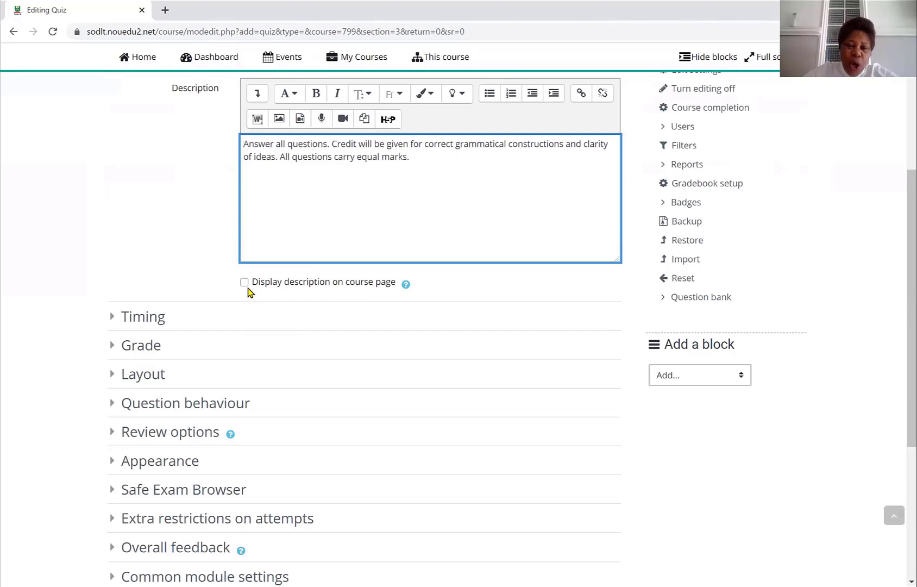
{"action": "left_click", "coordinate": [245, 285]}
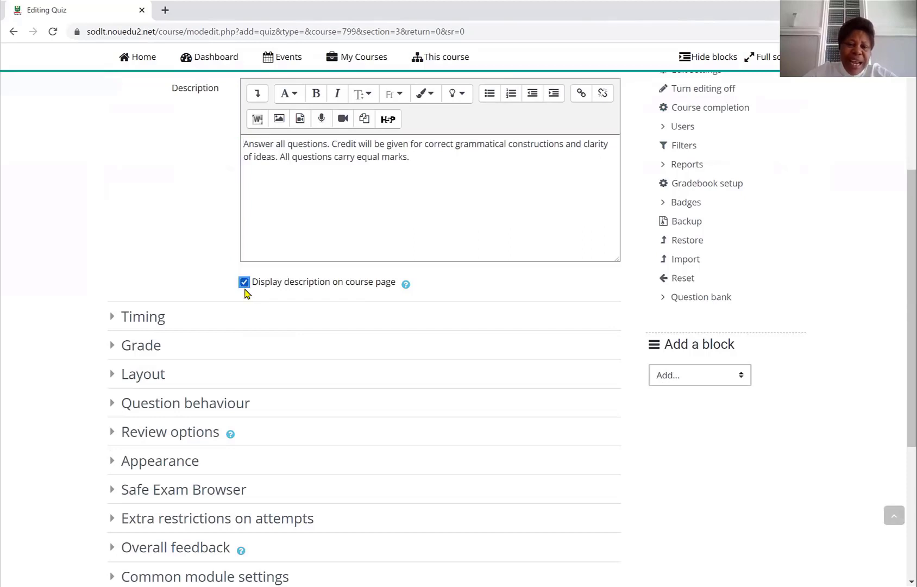
{"action": "left_click", "coordinate": [147, 322]}
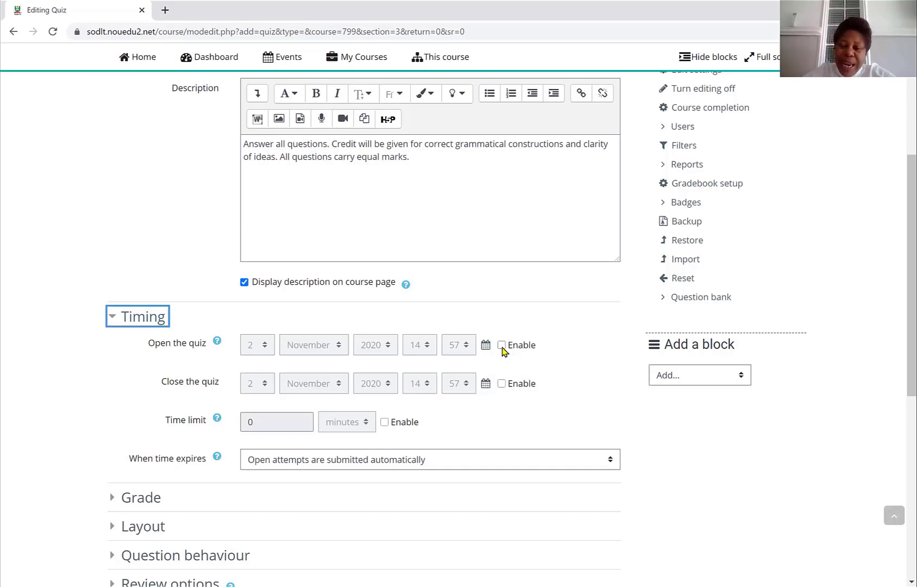
{"action": "left_click", "coordinate": [501, 346]}
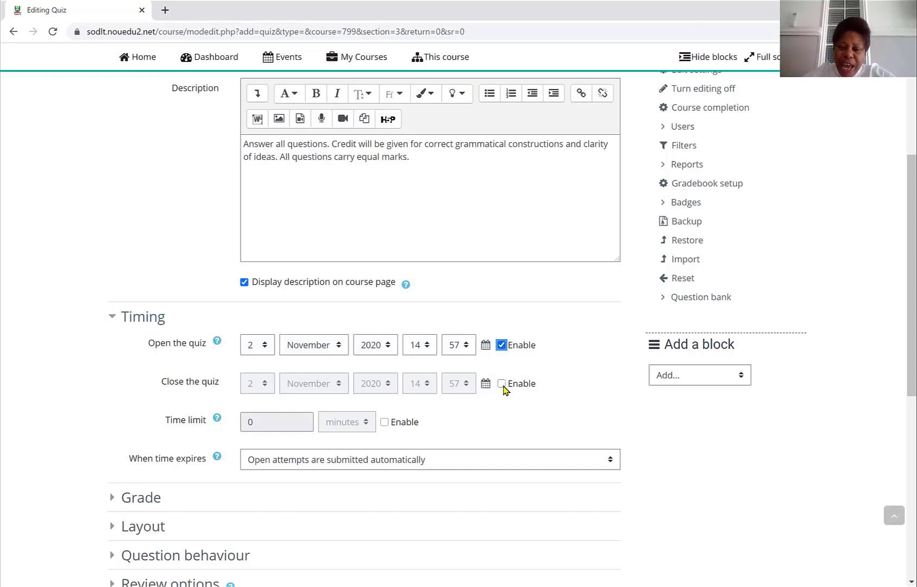
{"action": "left_click", "coordinate": [501, 384]}
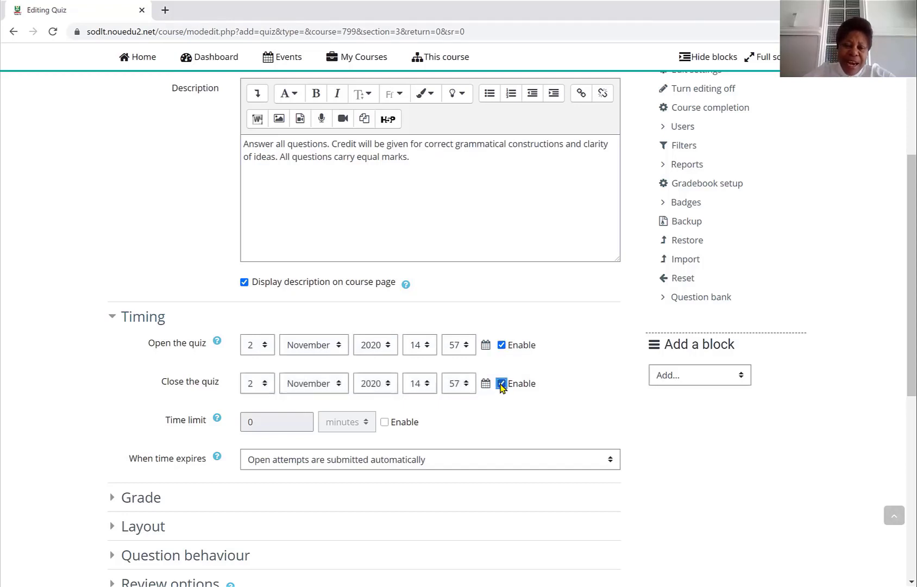
{"action": "left_click", "coordinate": [385, 422]}
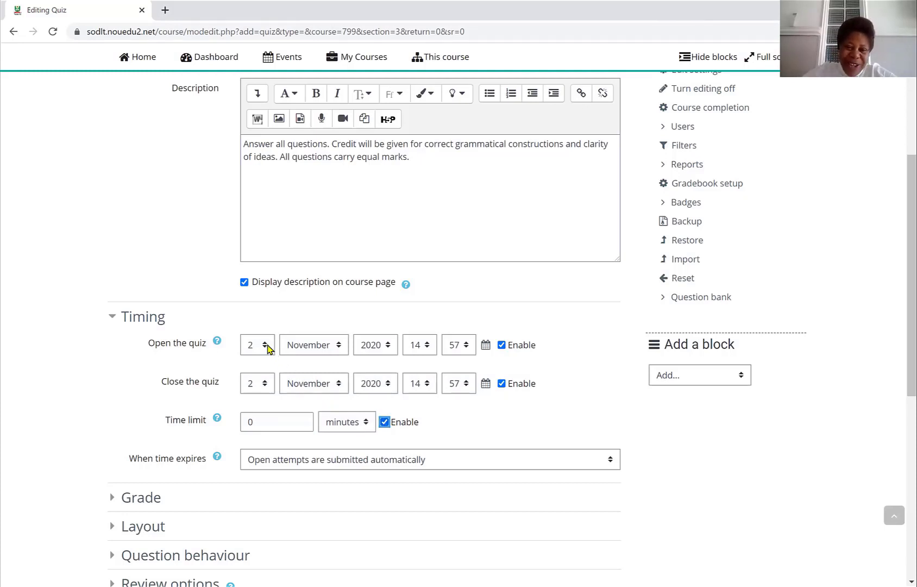
- Set the quiz to open on 8 November 2020 at 08:00
{"action": "left_click", "coordinate": [265, 345]}
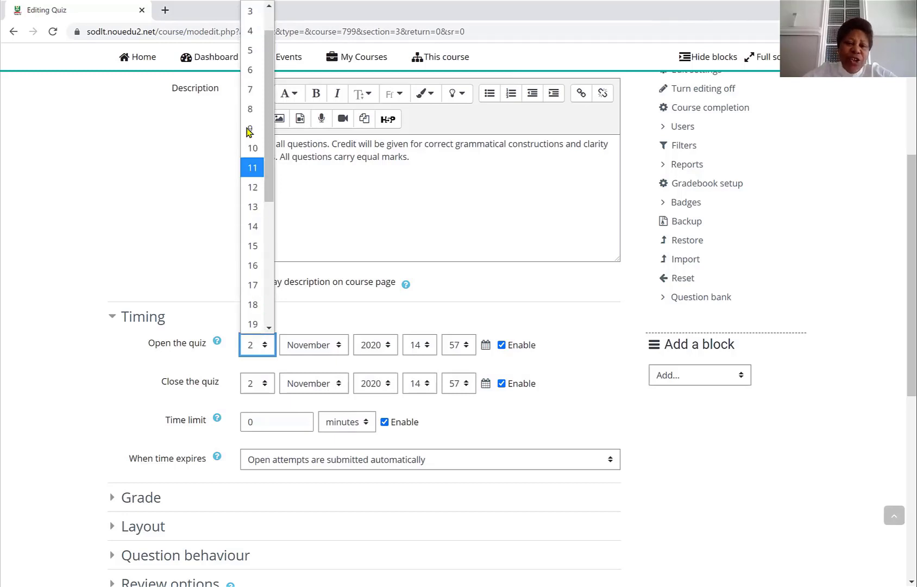
{"action": "left_click", "coordinate": [250, 111]}
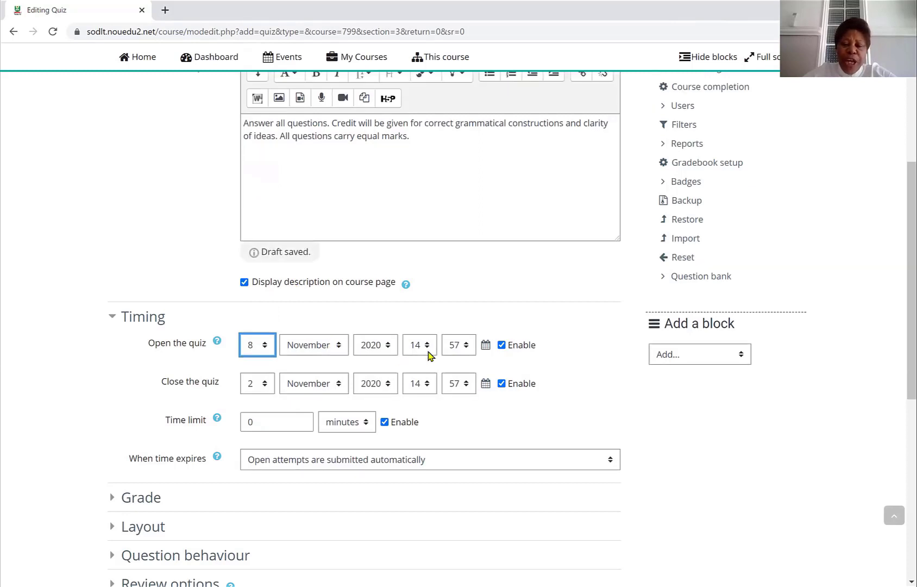
{"action": "left_click", "coordinate": [428, 350]}
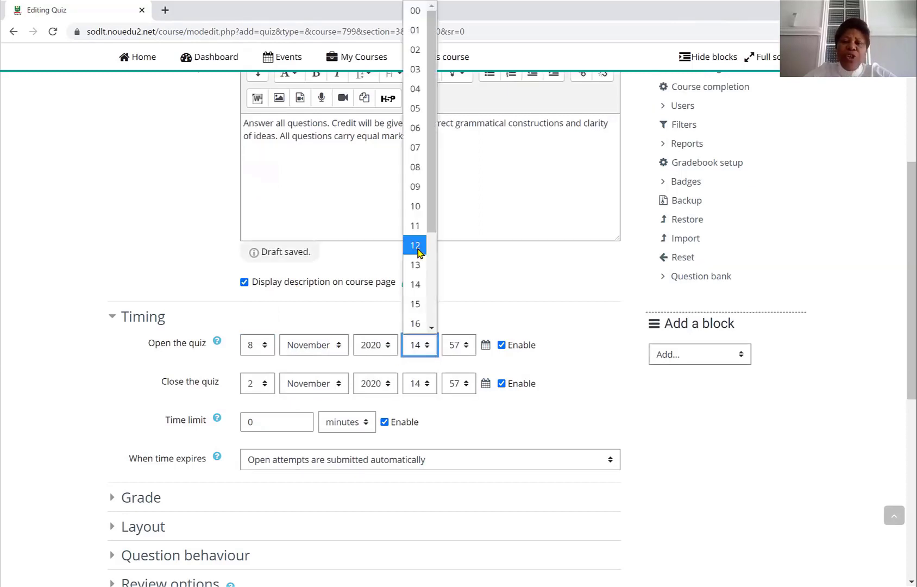
{"action": "left_click", "coordinate": [416, 167]}
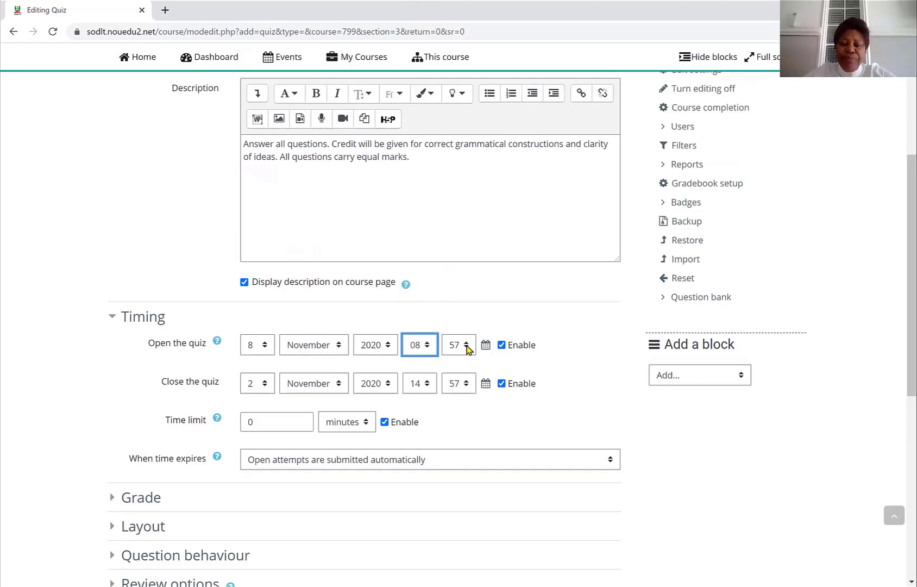
{"action": "left_click", "coordinate": [467, 349]}
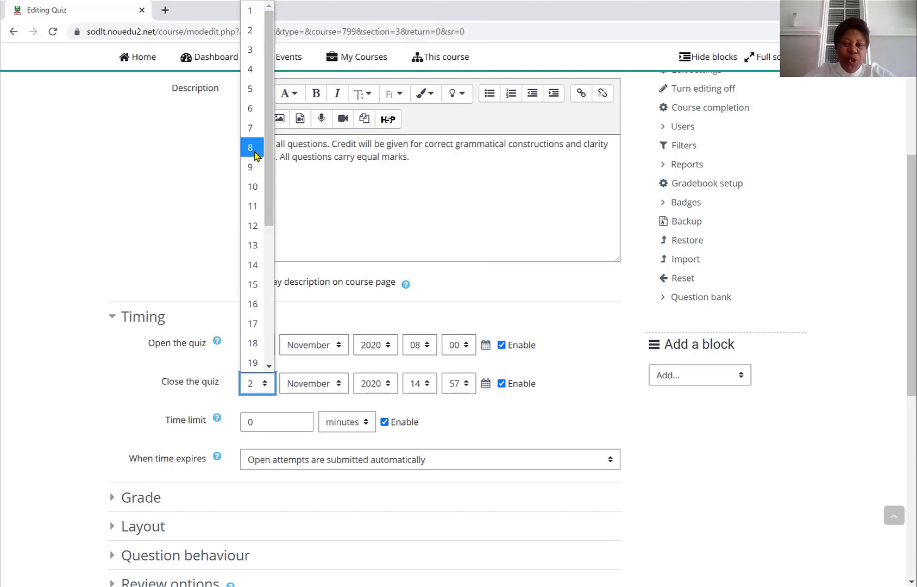
{"action": "left_click", "coordinate": [255, 156]}
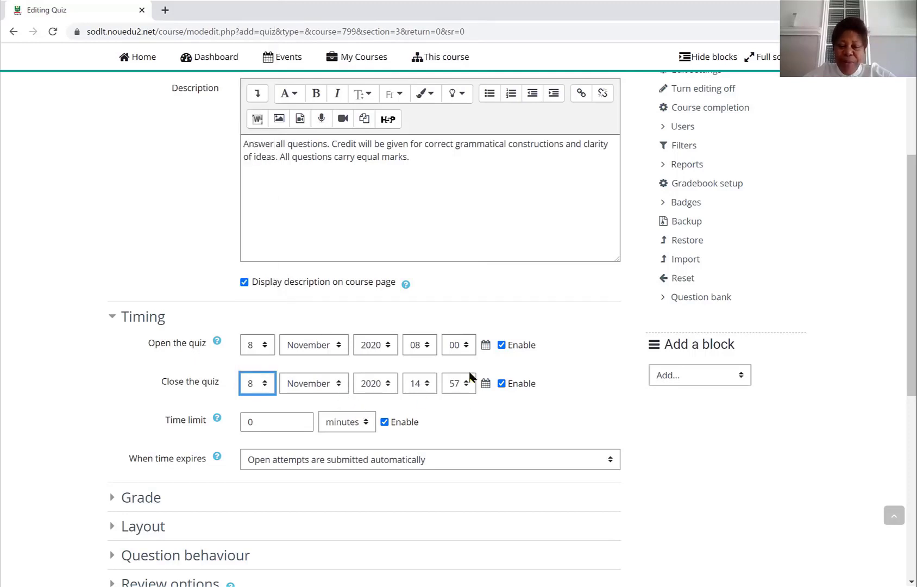
- Set the quiz to close on 8 November 2020 at 16:00
{"action": "left_click", "coordinate": [468, 384]}
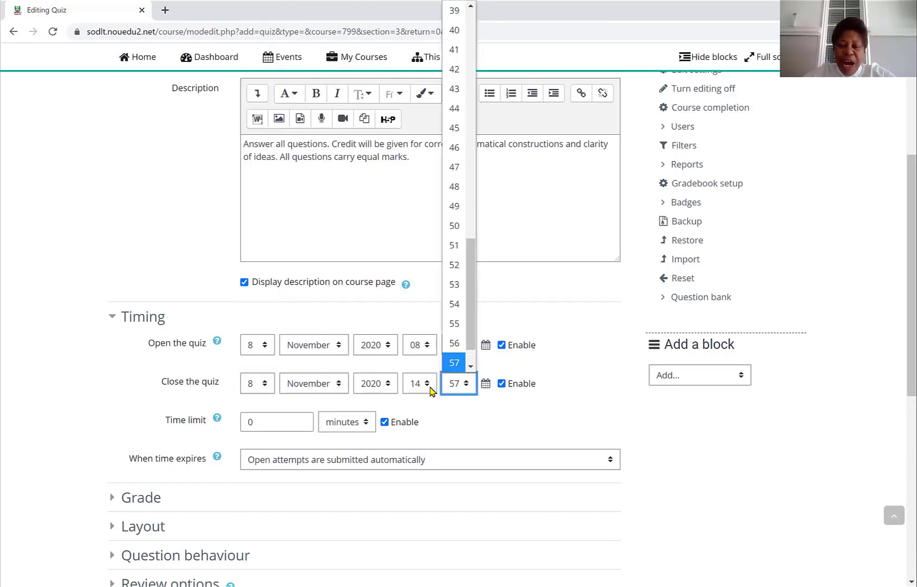
{"action": "left_click", "coordinate": [427, 389]}
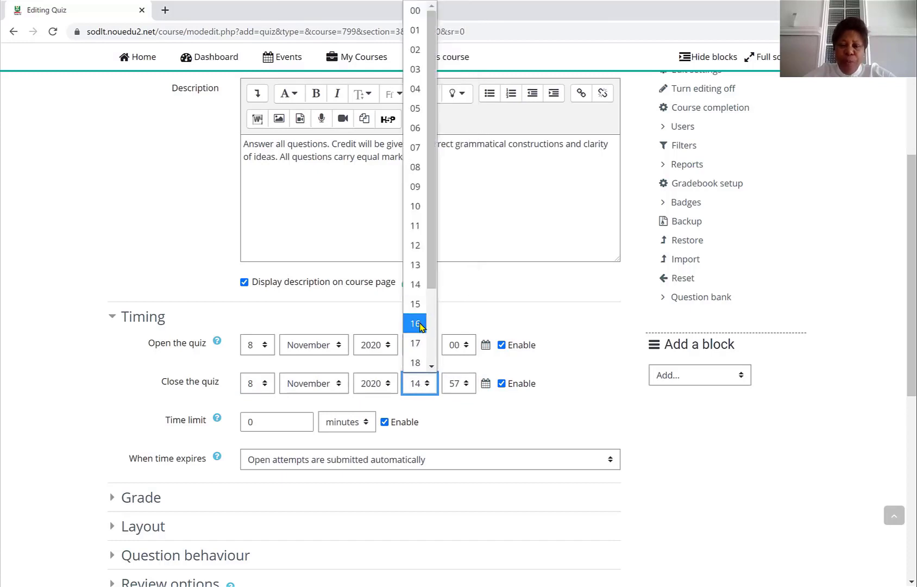
{"action": "left_click", "coordinate": [421, 325]}
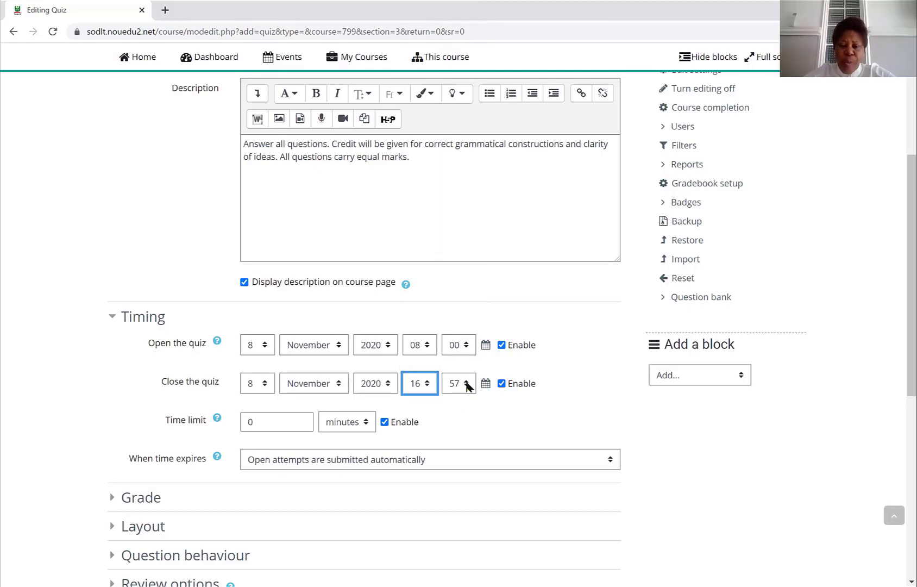
{"action": "left_click", "coordinate": [468, 385]}
{"action": "scroll", "coordinate": [469, 383], "scroll_direction": "up", "scroll_amount": 10}
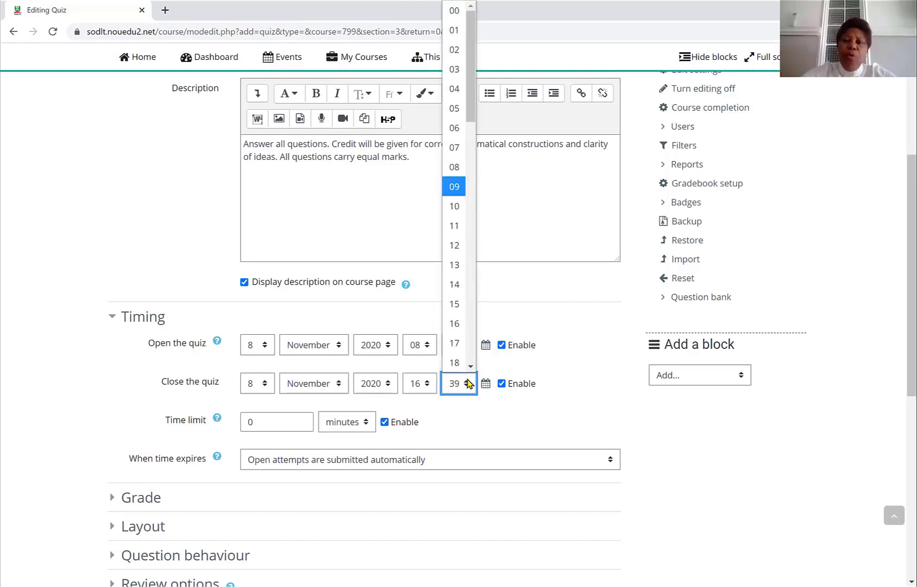
{"action": "left_click", "coordinate": [454, 11]}
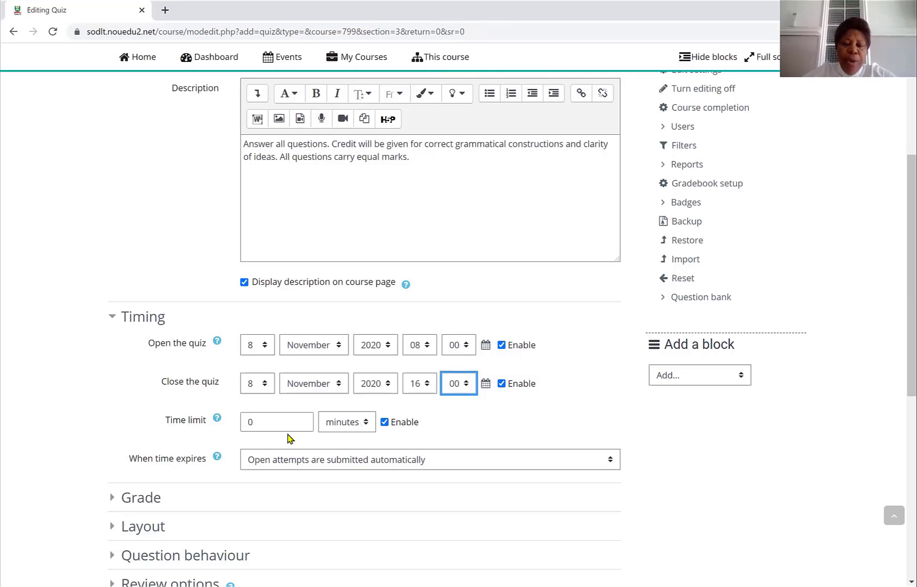
- Set the time limit to 2 hours
{"action": "left_click", "coordinate": [261, 427]}
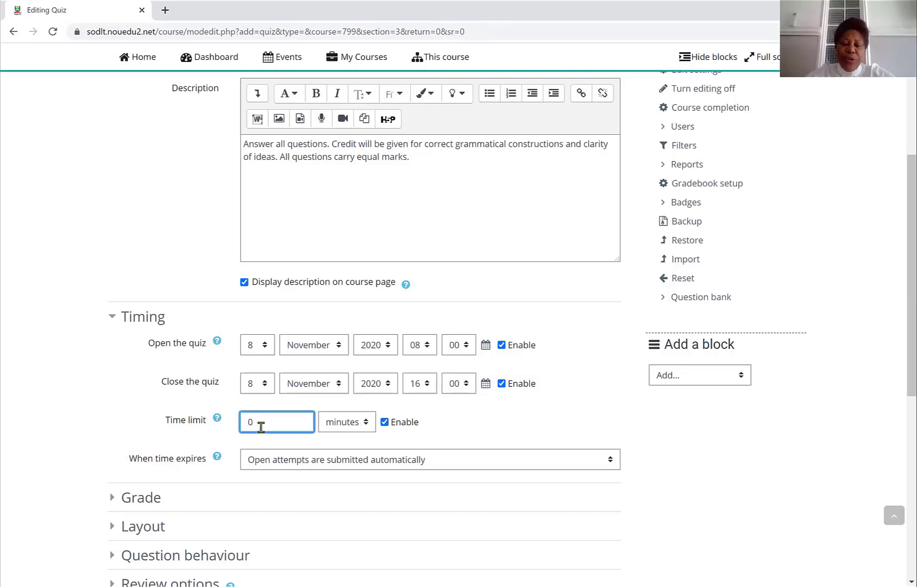
{"action": "key", "text": "BackSpace"}
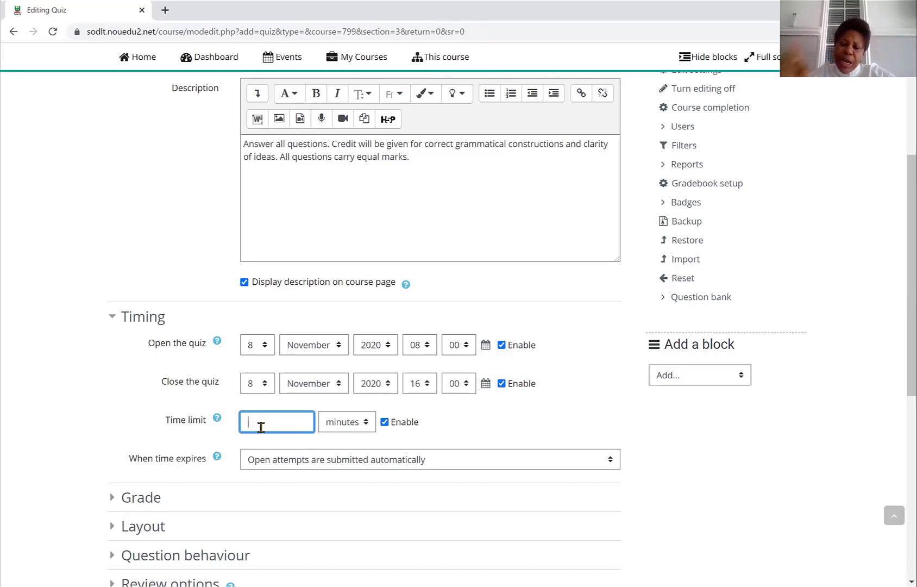
{"action": "type", "text": "2"}
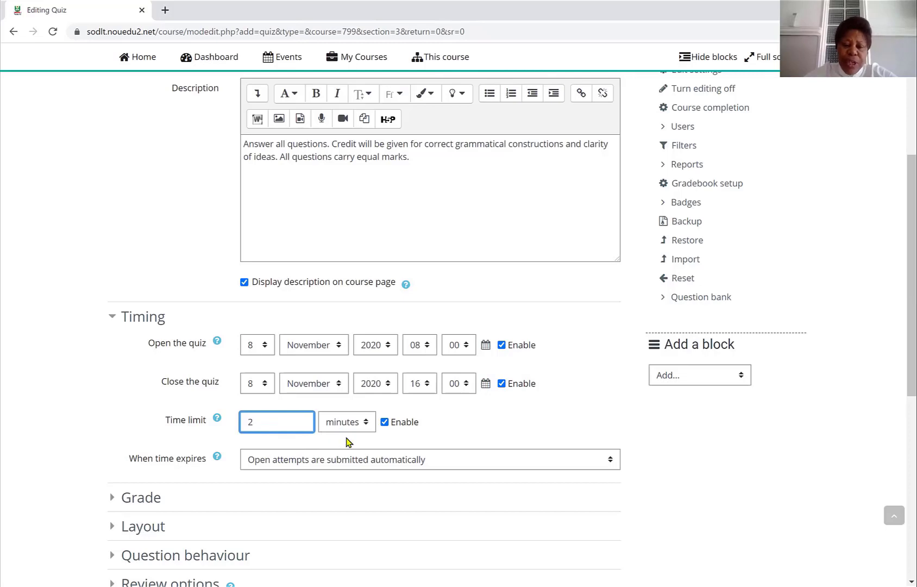
{"action": "left_click", "coordinate": [368, 427]}
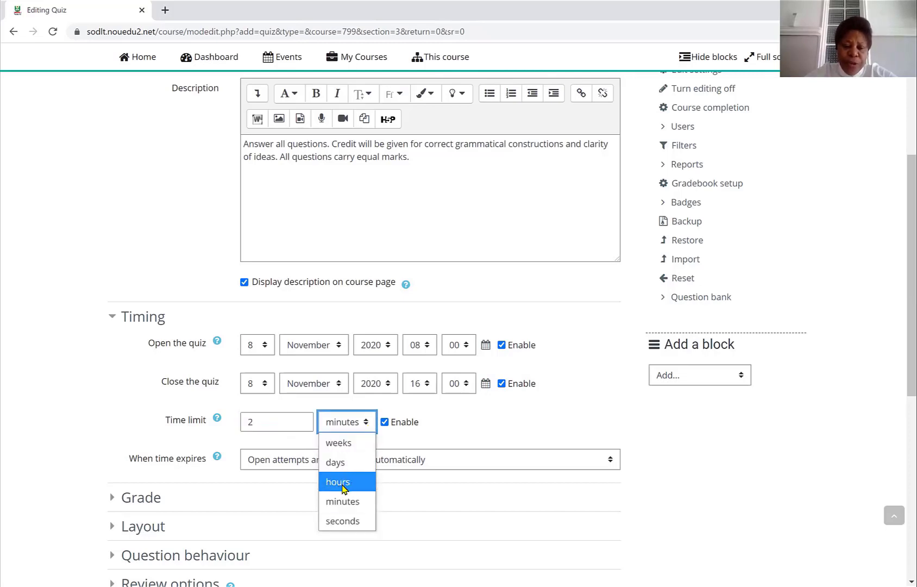
{"action": "left_click", "coordinate": [343, 484]}
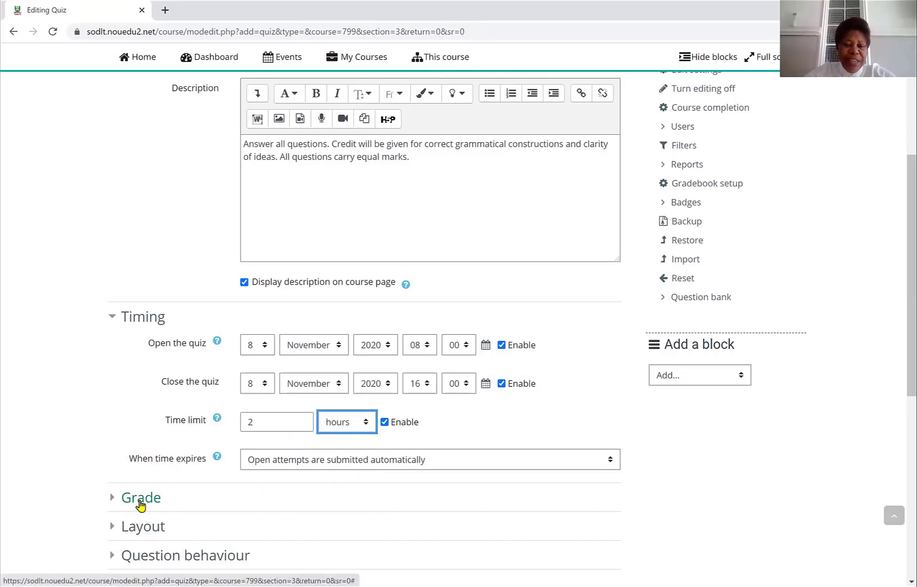
- Open the Grade settings, keep the Uncategorised grade category, and set attempts allowed to 1
{"action": "left_click", "coordinate": [141, 505]}
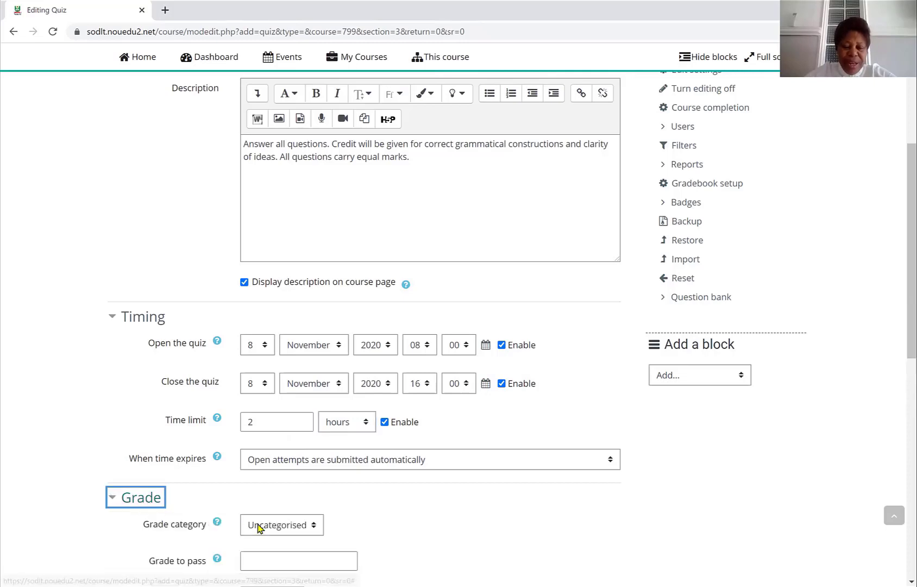
{"action": "left_click", "coordinate": [318, 525]}
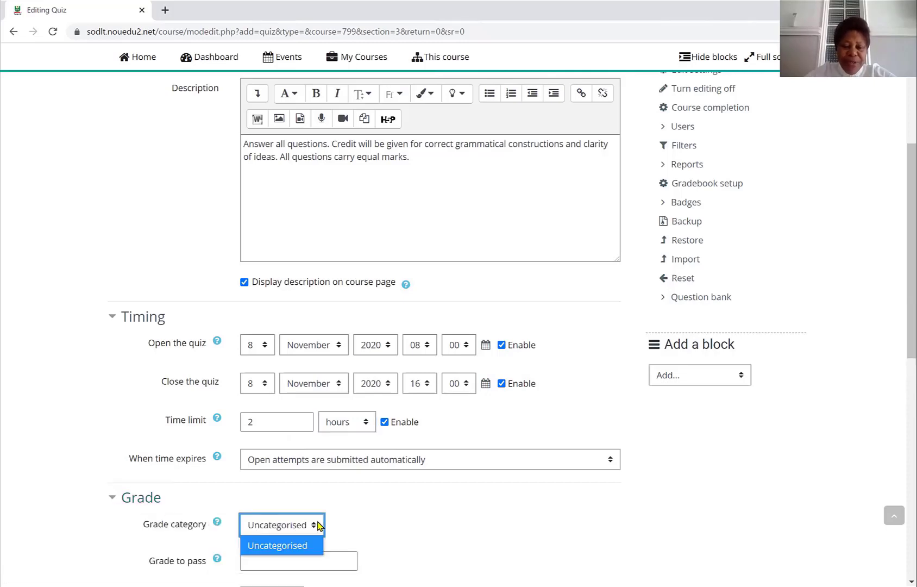
{"action": "left_click", "coordinate": [318, 525]}
{"action": "left_click", "coordinate": [155, 500]}
{"action": "scroll", "coordinate": [202, 528], "scroll_direction": "down", "scroll_amount": 1}
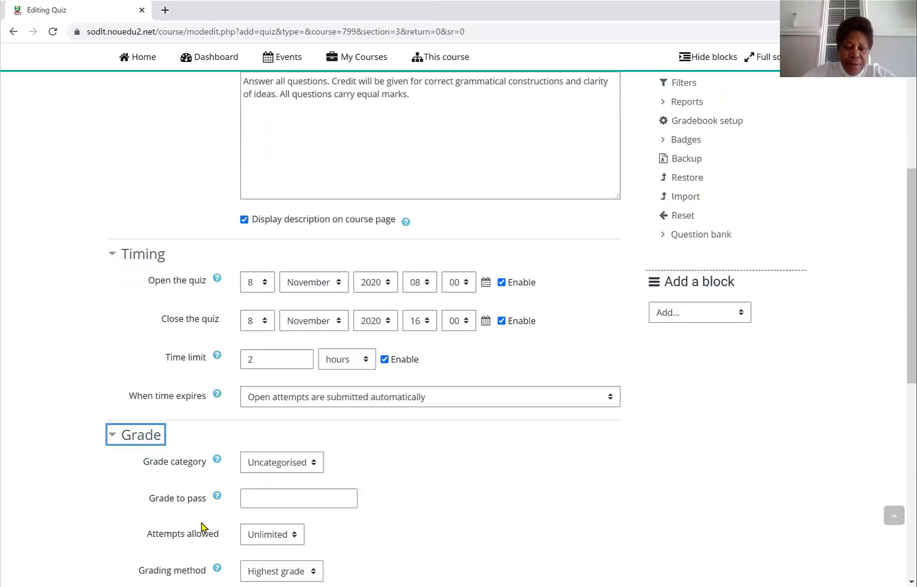
{"action": "scroll", "coordinate": [202, 527], "scroll_direction": "down", "scroll_amount": 1}
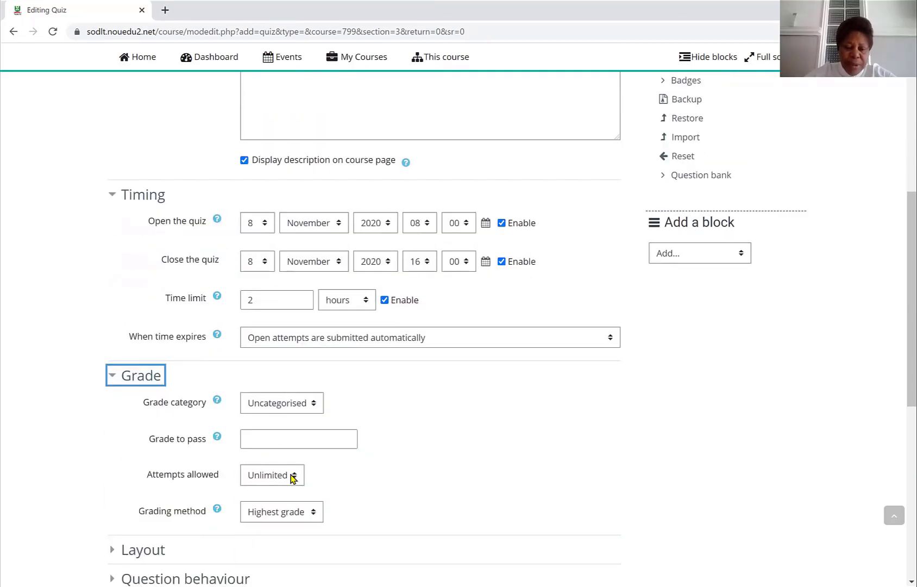
{"action": "left_click", "coordinate": [293, 476]}
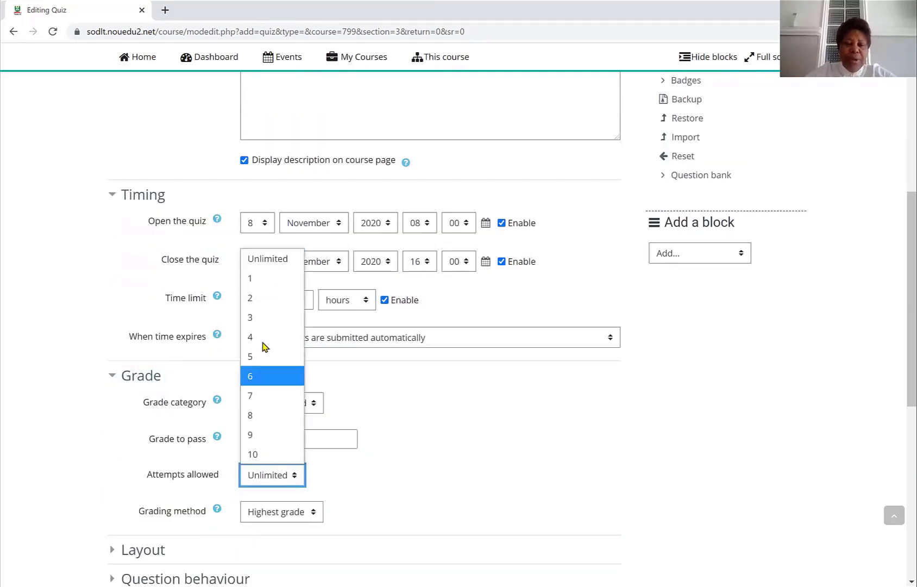
{"action": "left_click", "coordinate": [249, 280]}
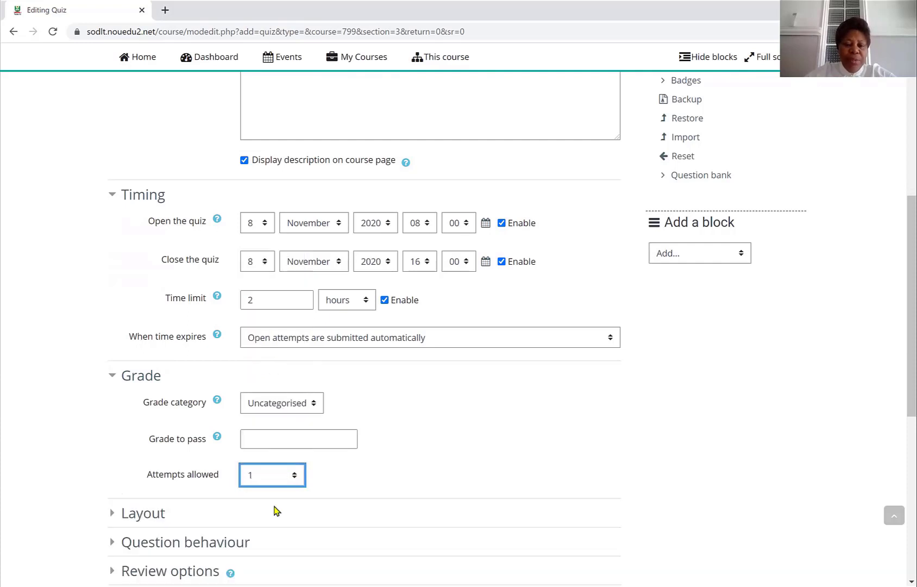
- Set the quiz layout to start a new page every 3 questions
{"action": "left_click", "coordinate": [159, 515]}
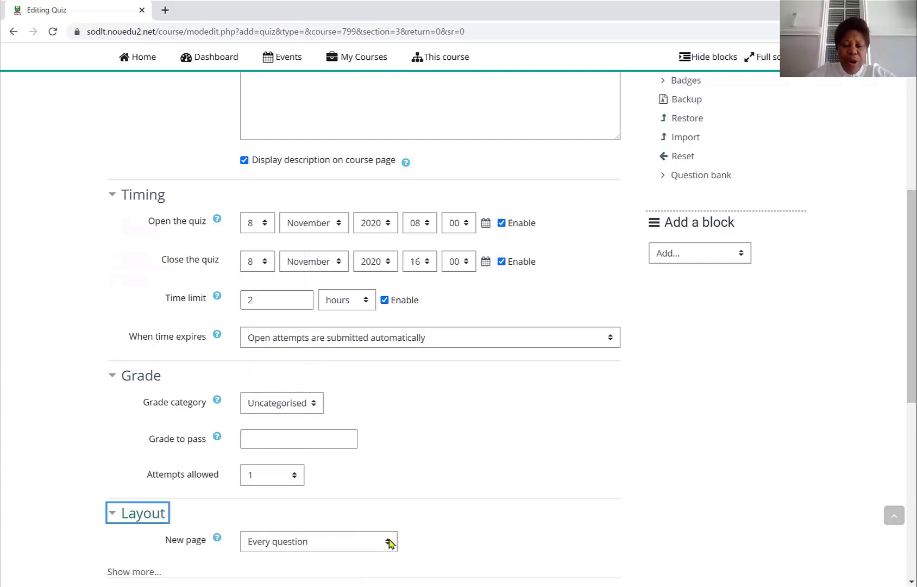
{"action": "left_click", "coordinate": [389, 542]}
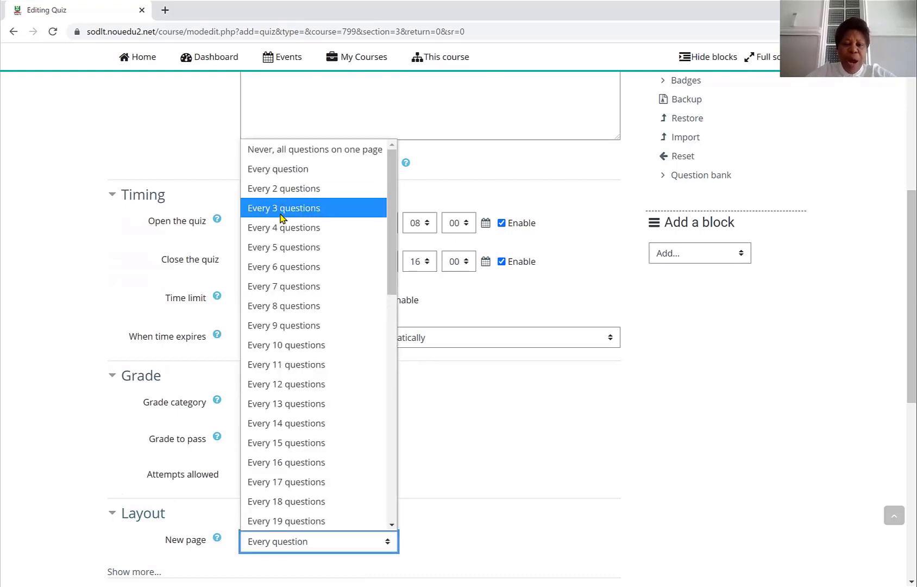
{"action": "left_click", "coordinate": [281, 212]}
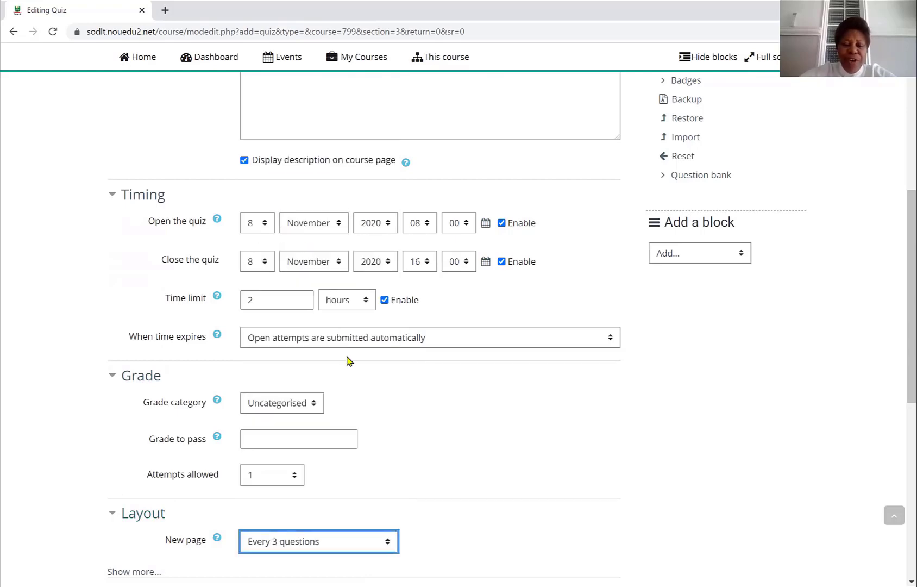
- Save the quiz settings and return to the course
{"action": "scroll", "coordinate": [348, 360], "scroll_direction": "down", "scroll_amount": 5}
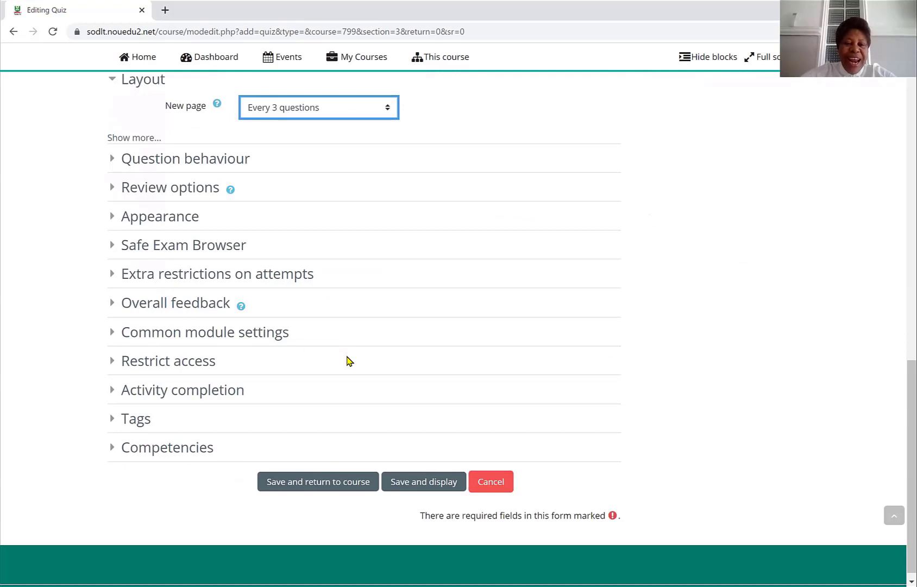
{"action": "scroll", "coordinate": [350, 361], "scroll_direction": "down", "scroll_amount": 1}
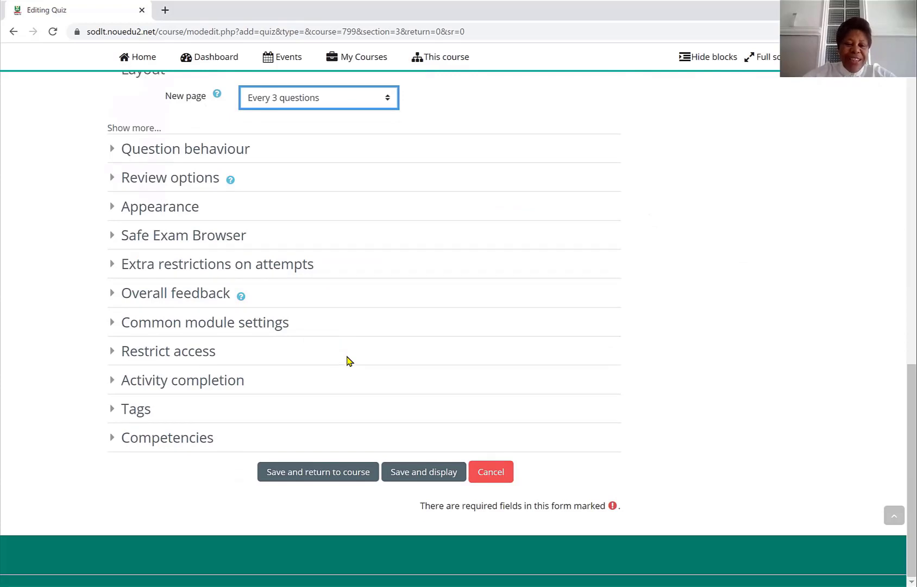
{"action": "left_click", "coordinate": [321, 473]}
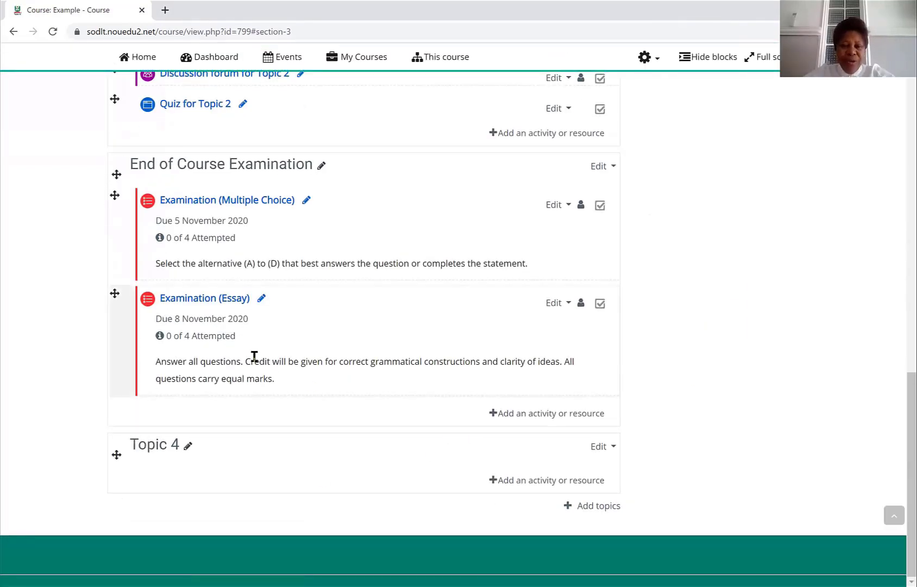
- Add a new Essay question to the Examination (Essay) quiz and name it Question 1
{"action": "left_click", "coordinate": [198, 300]}
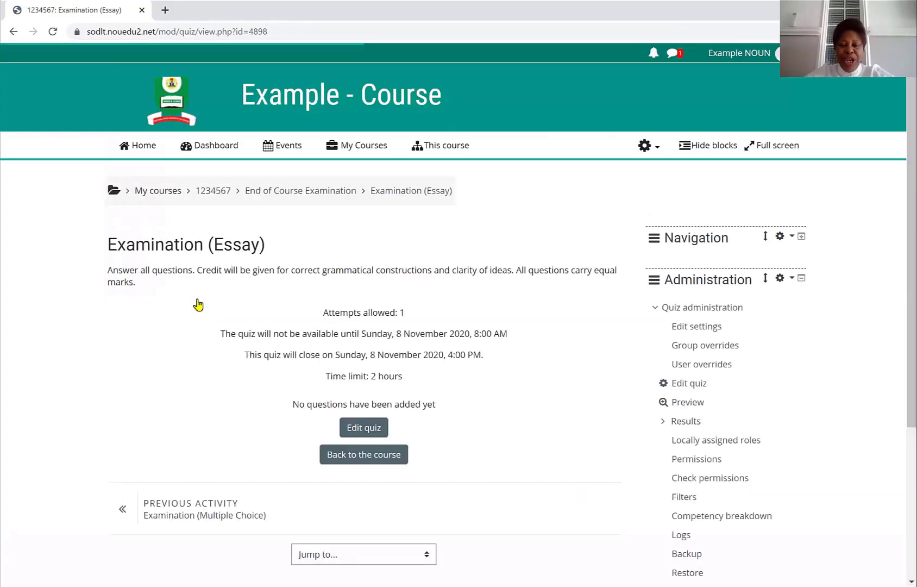
{"action": "left_click", "coordinate": [361, 429]}
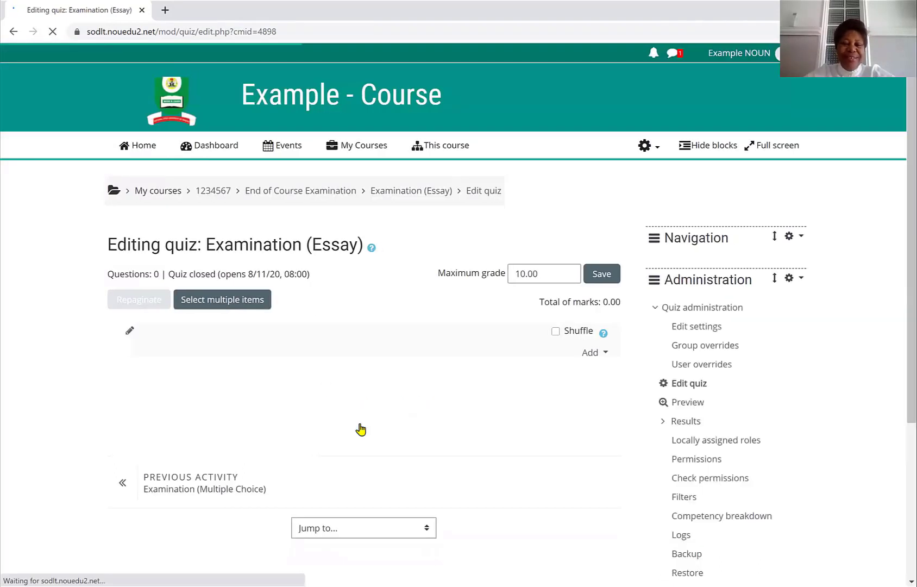
{"action": "left_click", "coordinate": [592, 359]}
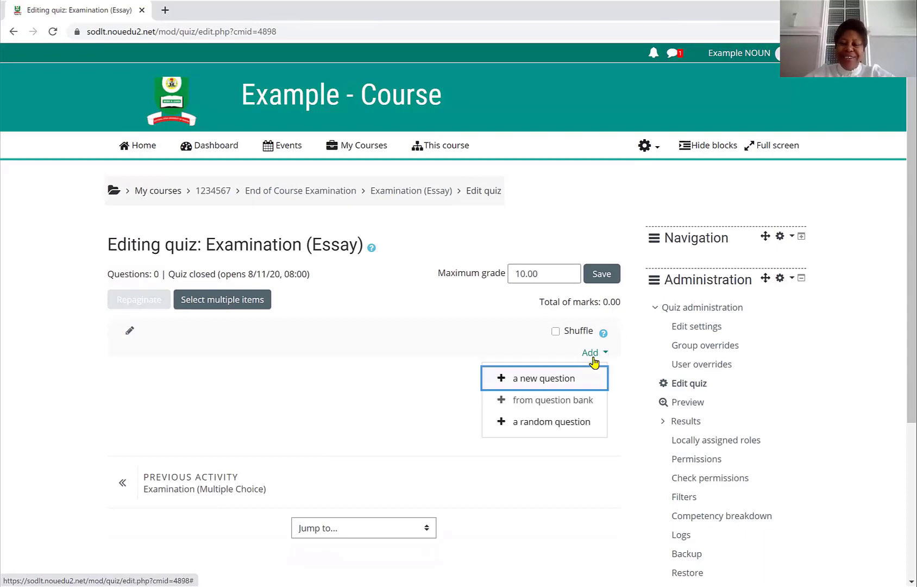
{"action": "left_click", "coordinate": [575, 380]}
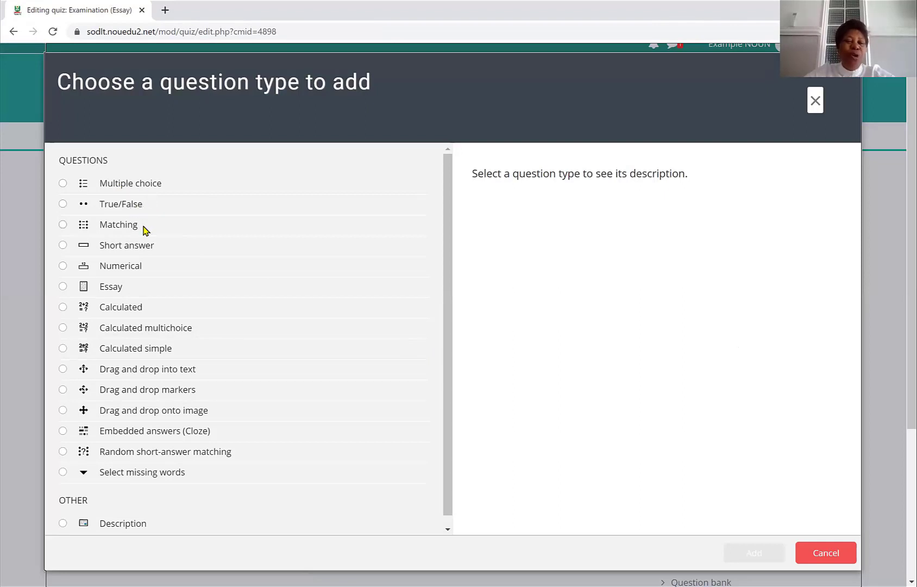
{"action": "left_click", "coordinate": [64, 287]}
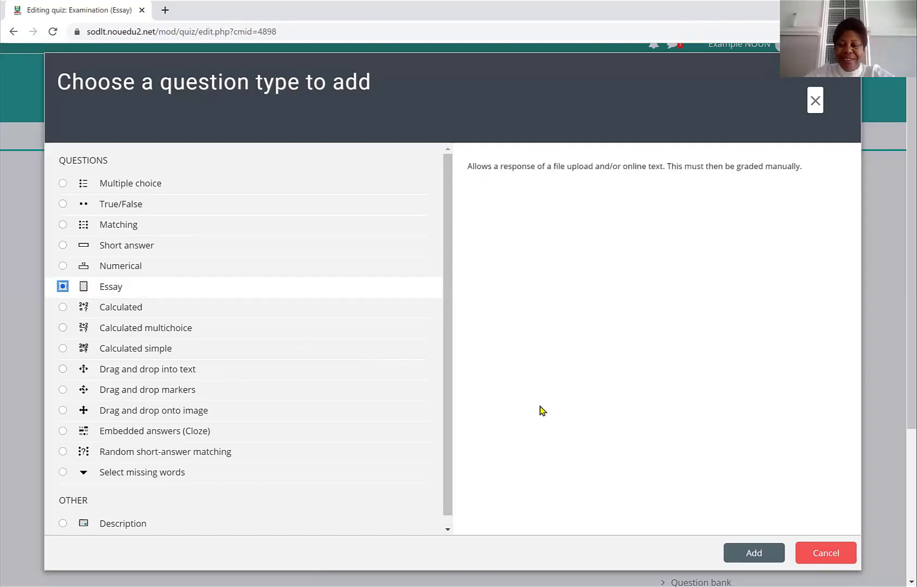
{"action": "left_click", "coordinate": [758, 552]}
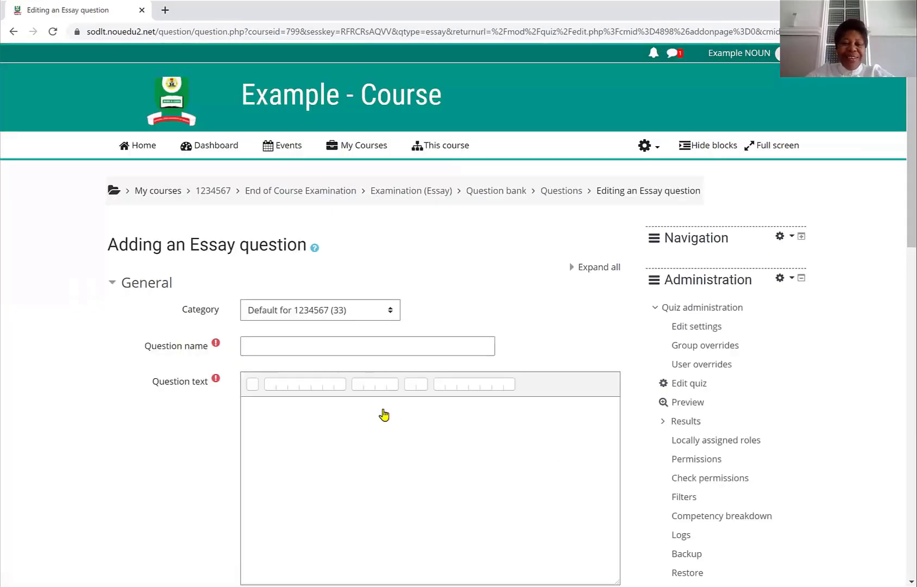
{"action": "left_click", "coordinate": [248, 346]}
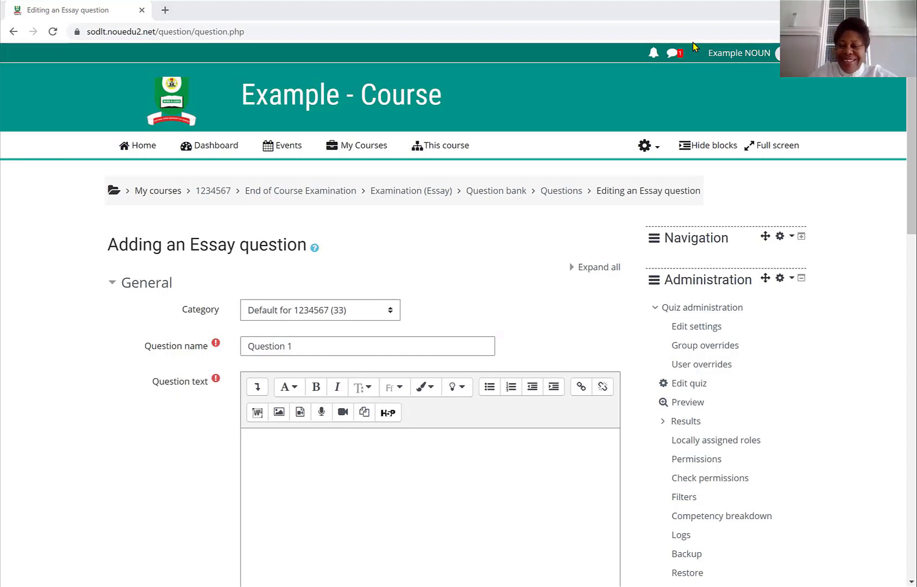
- Switch to the Word essay examination document and select the text of the first question
{"action": "key", "text": "alt+Tab"}
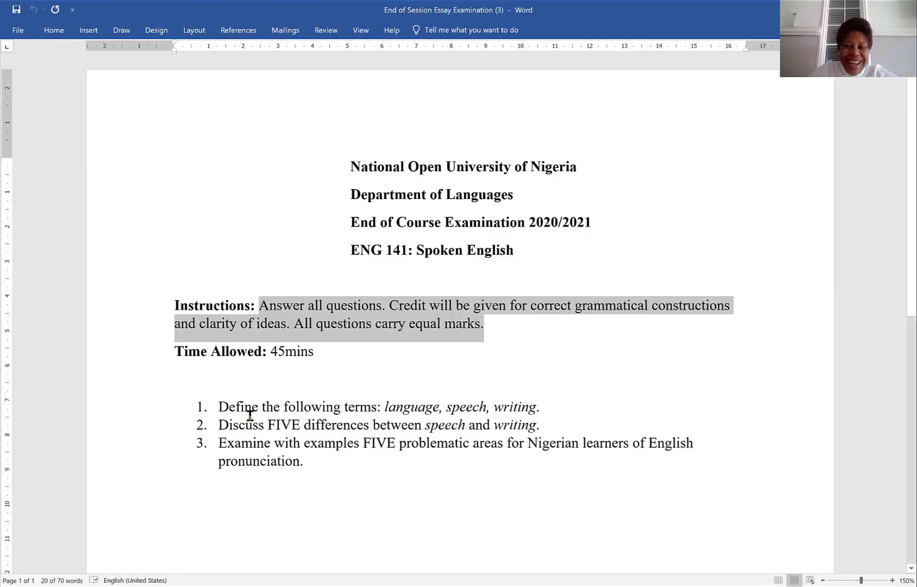
{"action": "left_click", "coordinate": [221, 407]}
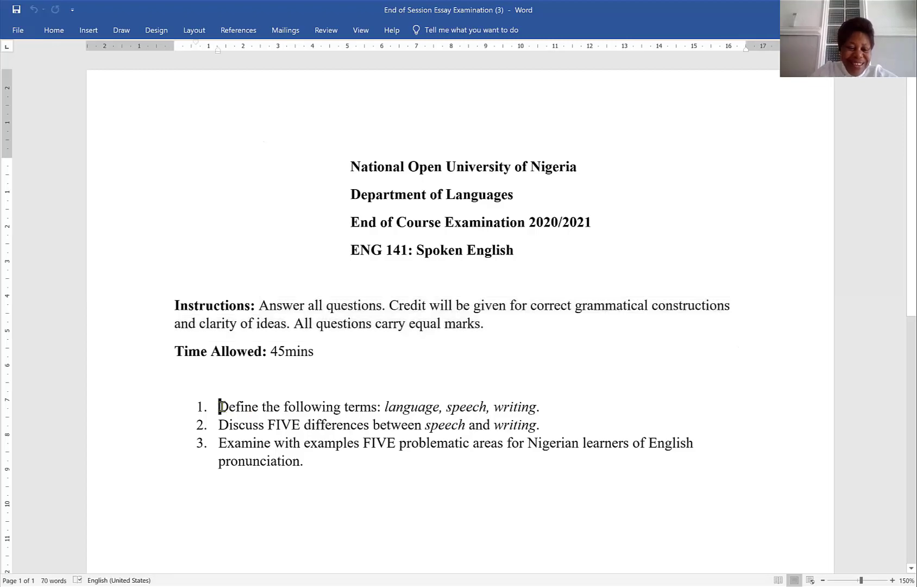
{"action": "triple_click", "coordinate": [221, 407]}
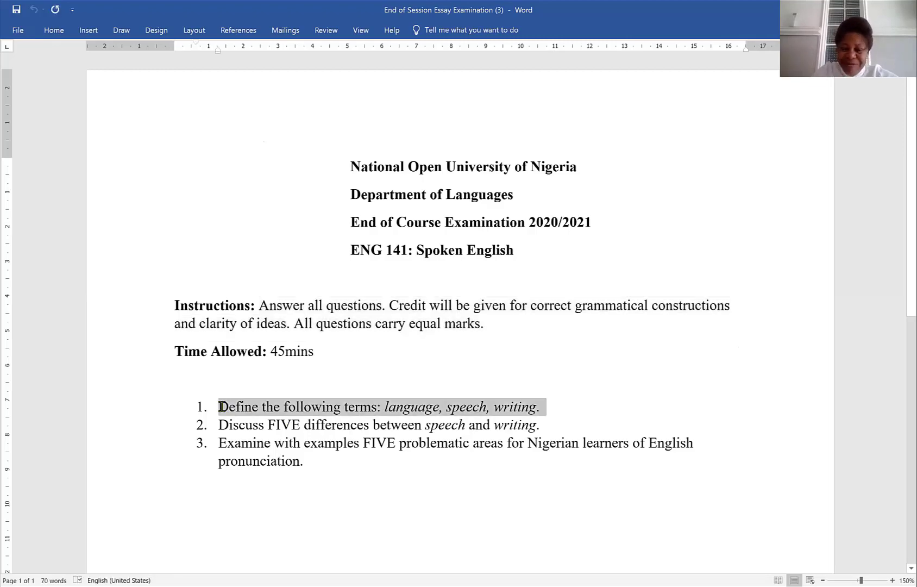
{"action": "left_click", "coordinate": [301, 485]}
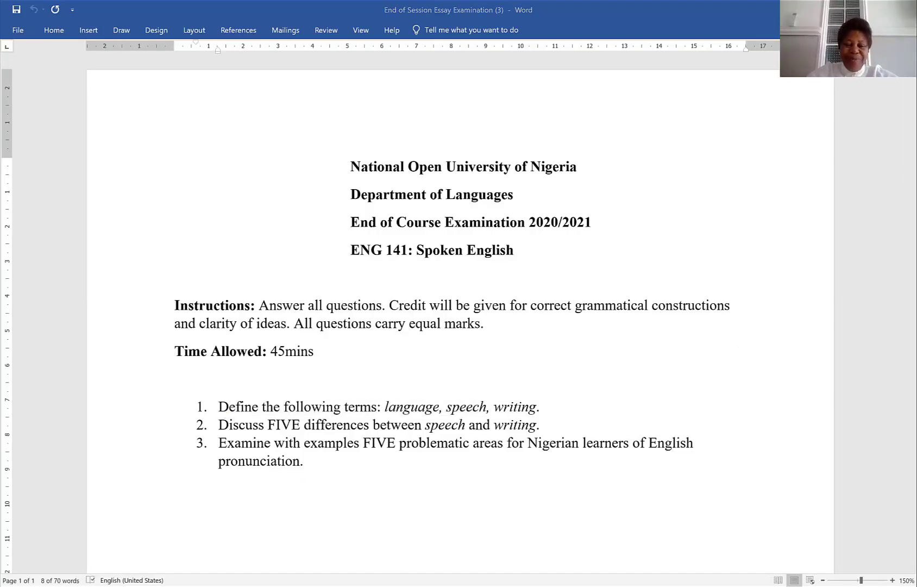